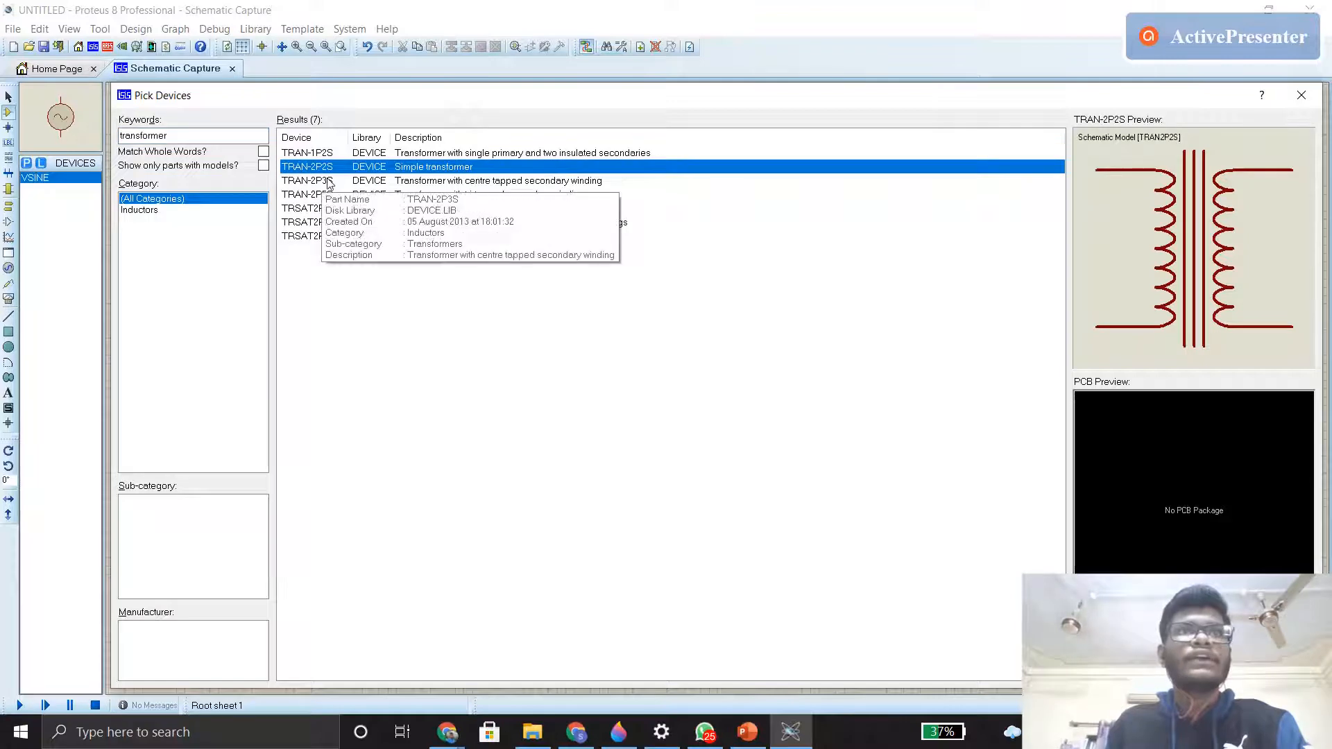
- Add the simple transformer TRAN-2P2S from the device library and place it just right of the sine source V1
{"action": "left_click", "coordinate": [1219, 671]}
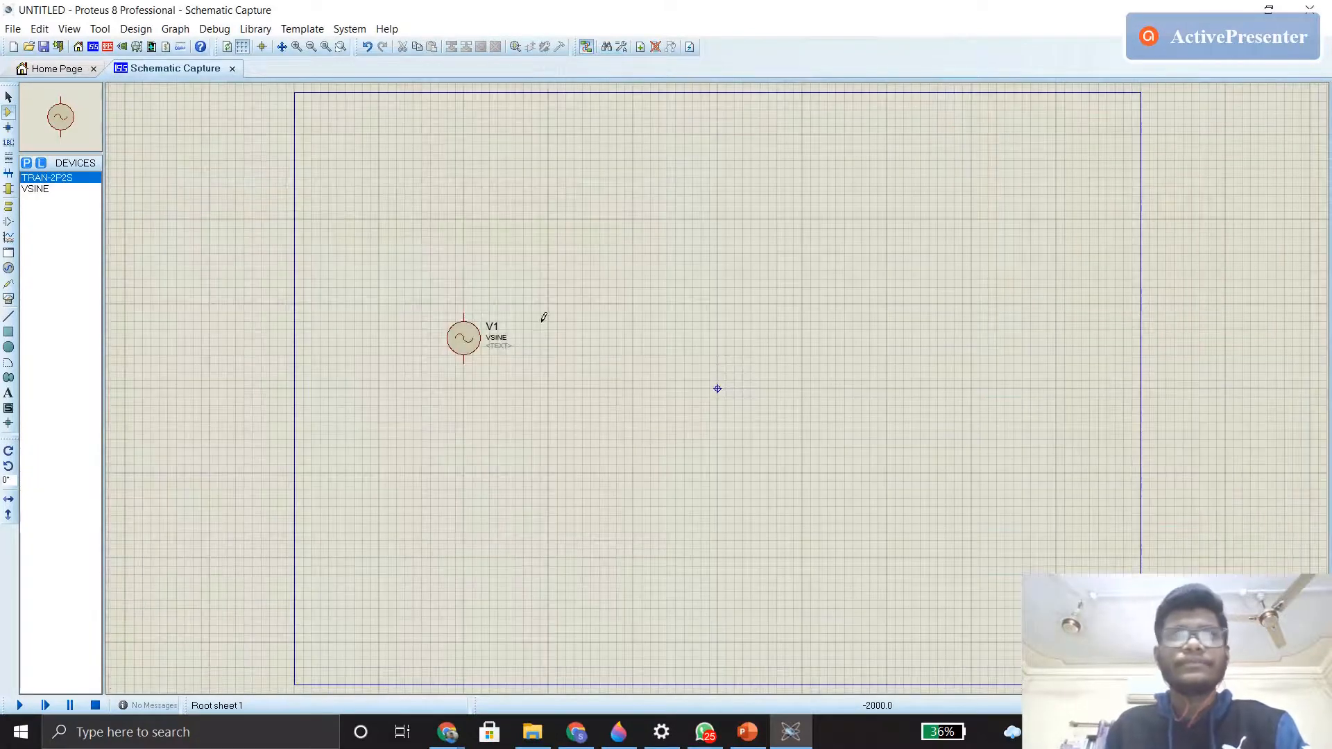
{"action": "left_click", "coordinate": [563, 310]}
{"action": "left_click", "coordinate": [568, 280]}
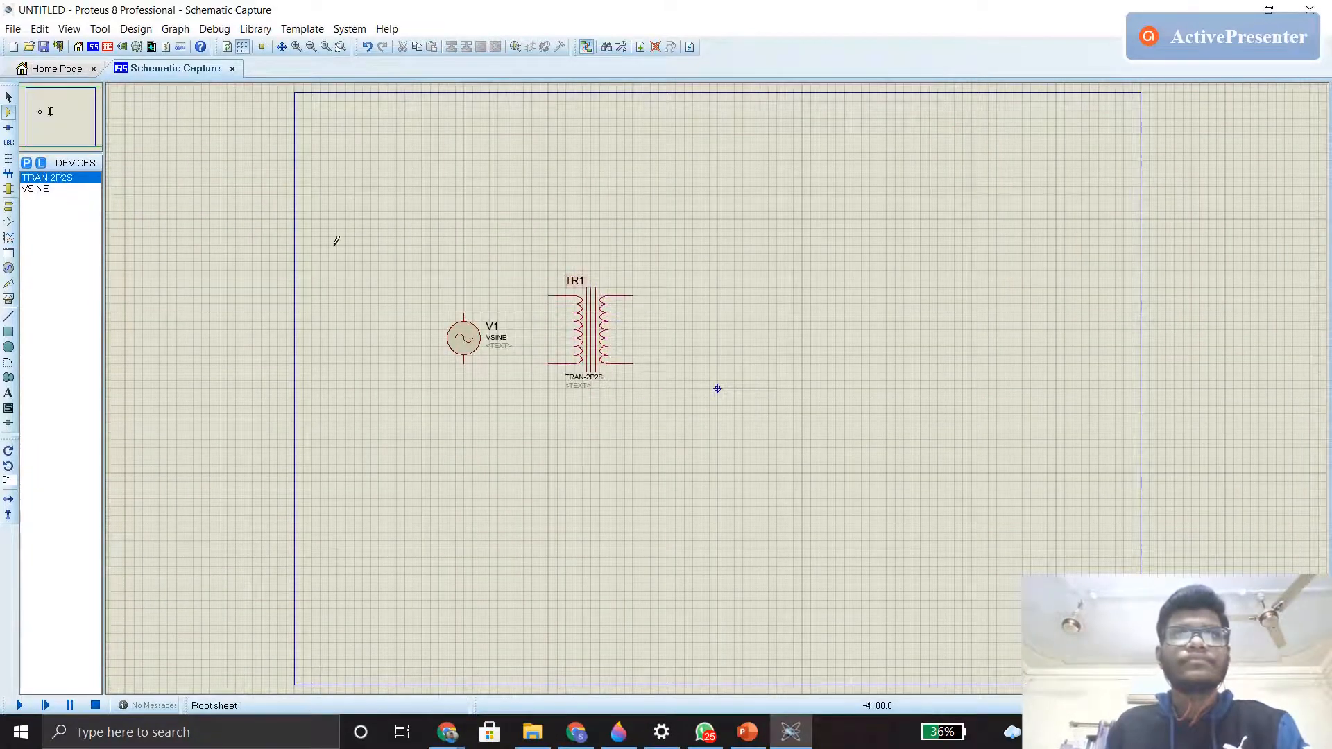
- Switch to PowerPoint, examine the battery charger circuit diagram on slide 2, and return to the Proteus schematic
{"action": "left_click", "coordinate": [748, 732]}
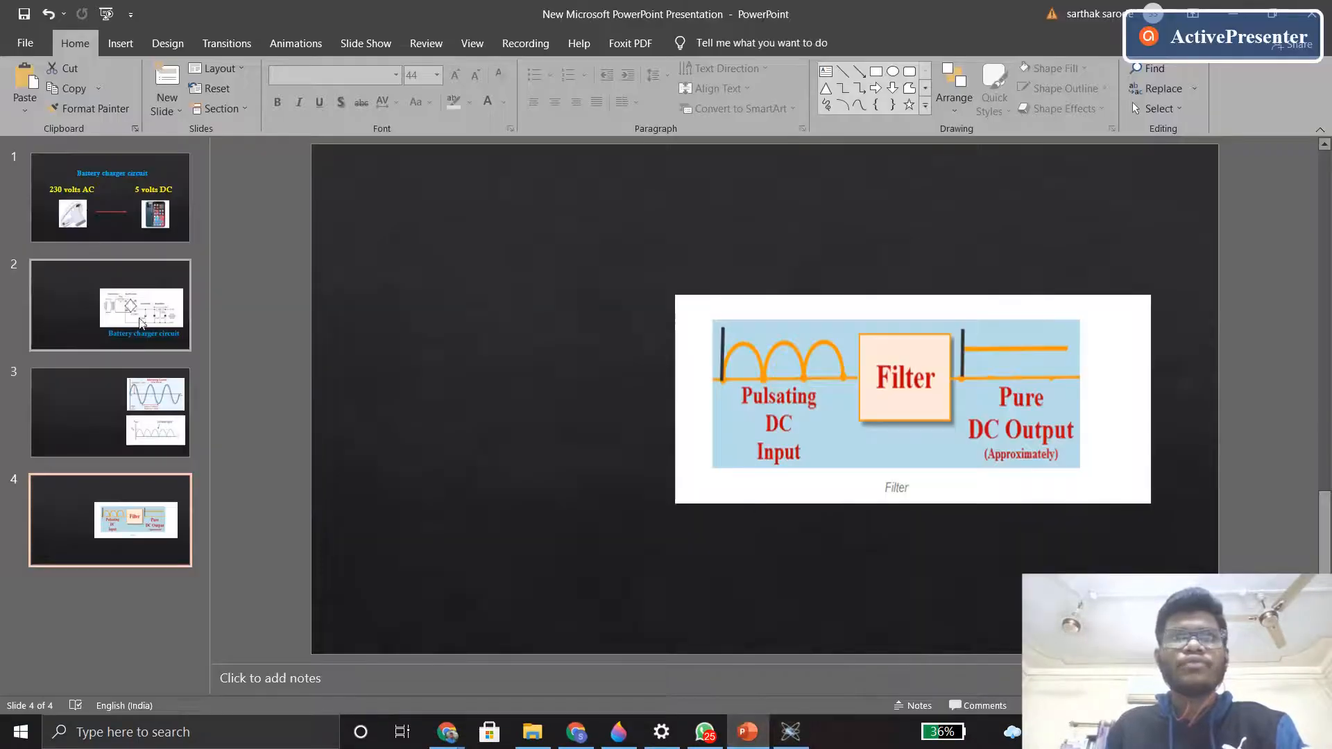
{"action": "left_click", "coordinate": [100, 315]}
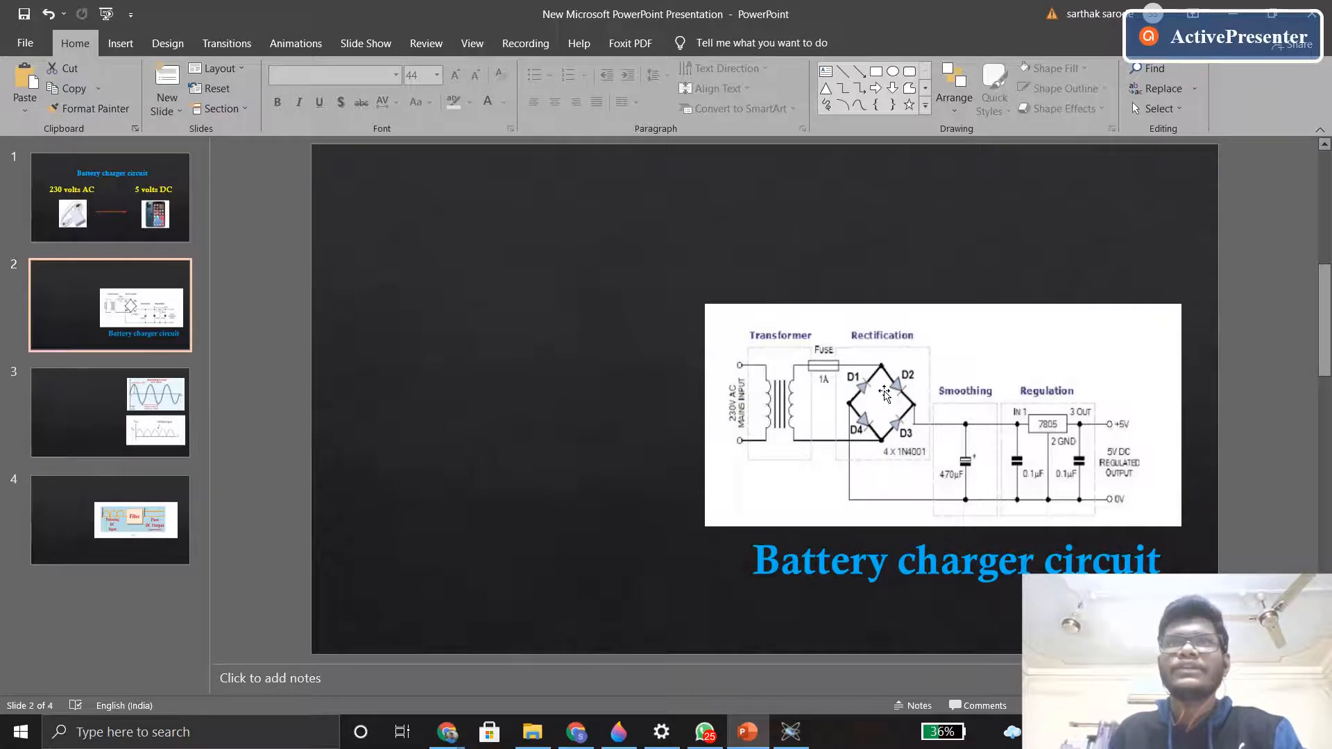
{"action": "left_click", "coordinate": [1233, 14]}
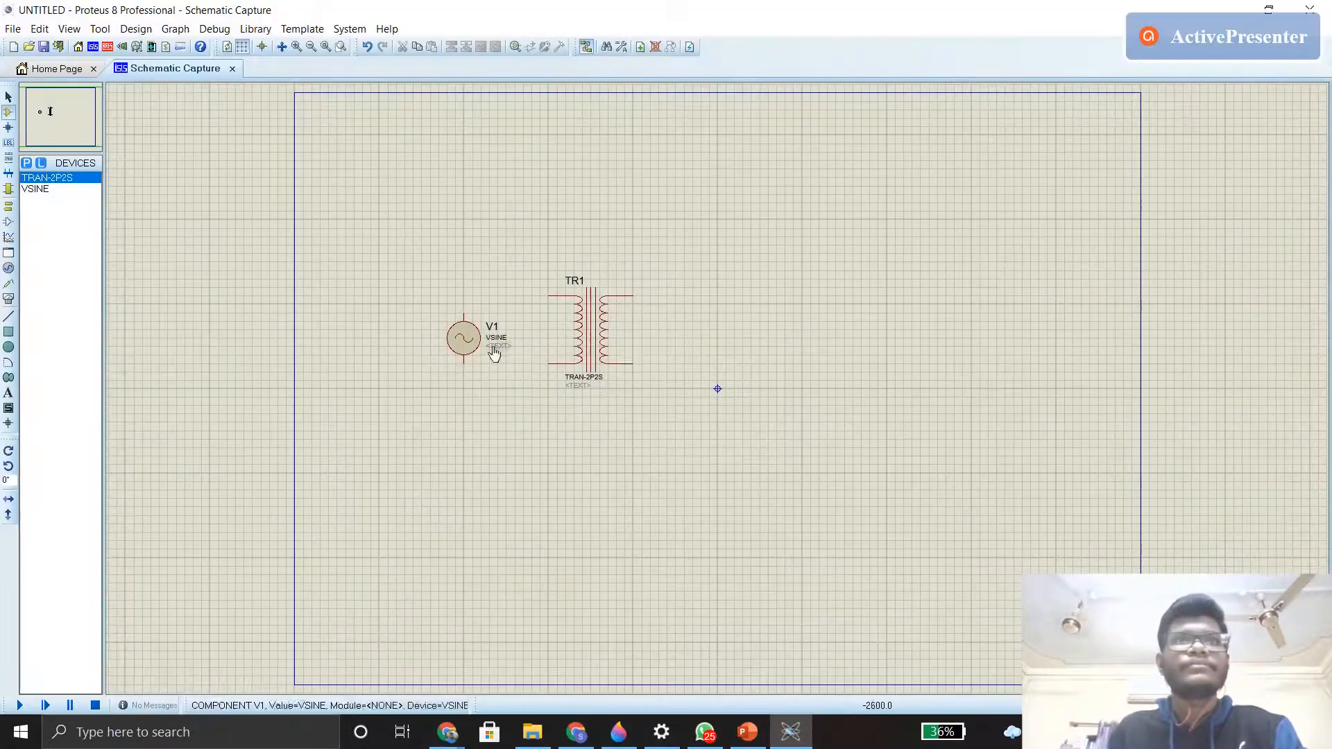
- Search the device library for "diode", pick the generic DIODE from the DEVICE library, and place one to the upper right of the transformer
{"action": "left_click", "coordinate": [27, 163]}
{"action": "type", "text": "d"}
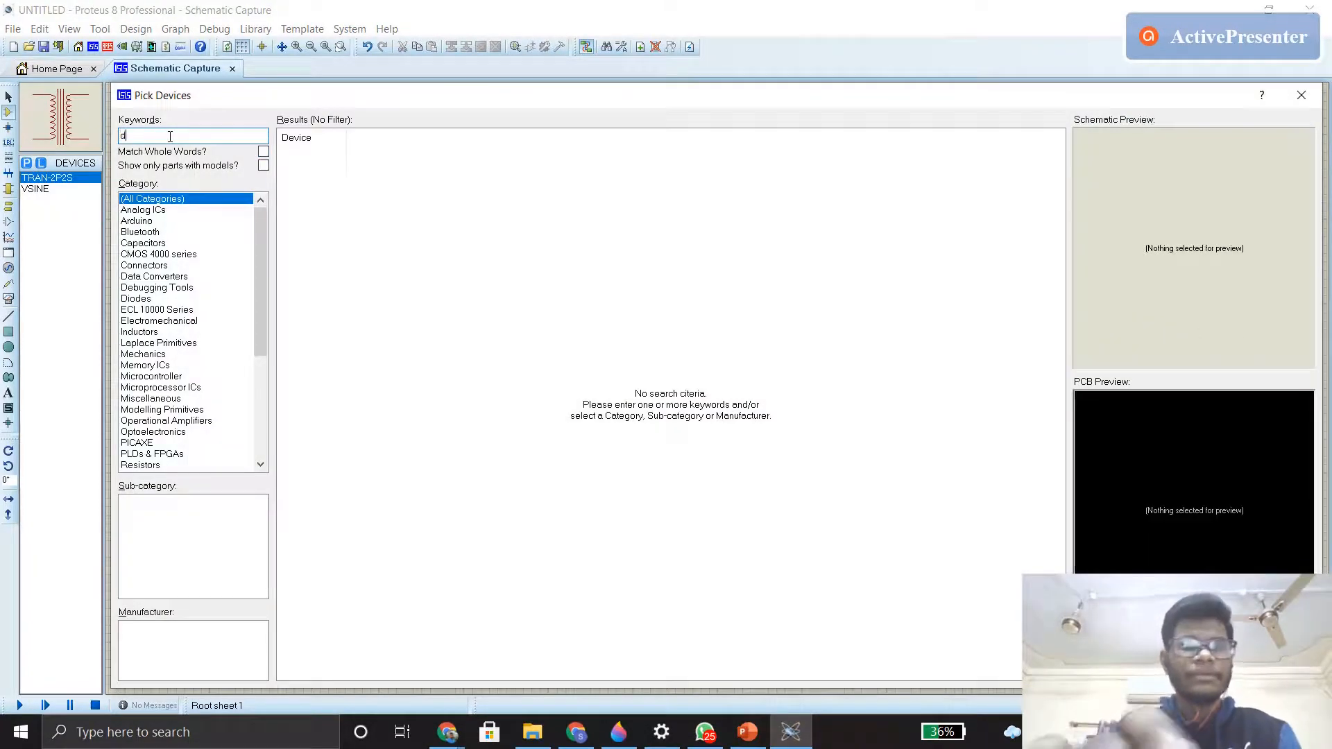
{"action": "type", "text": "iode"}
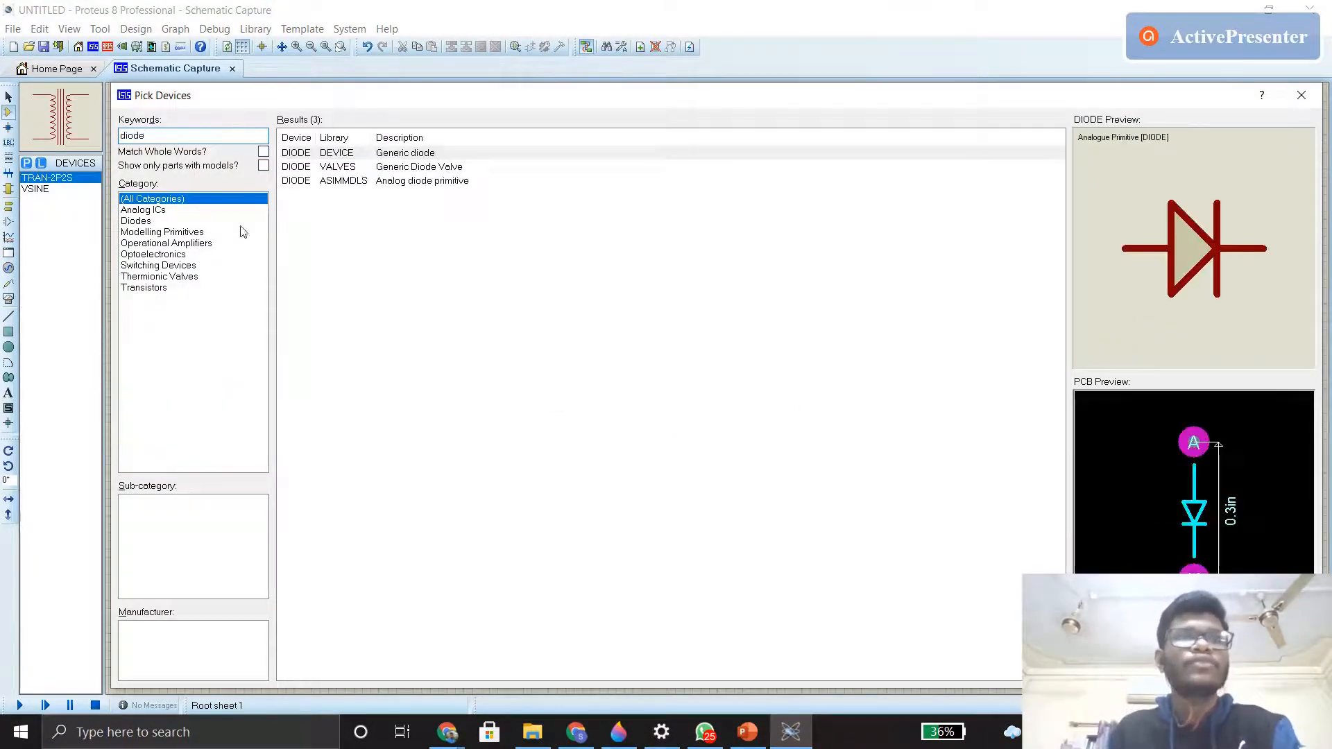
{"action": "left_click", "coordinate": [374, 155]}
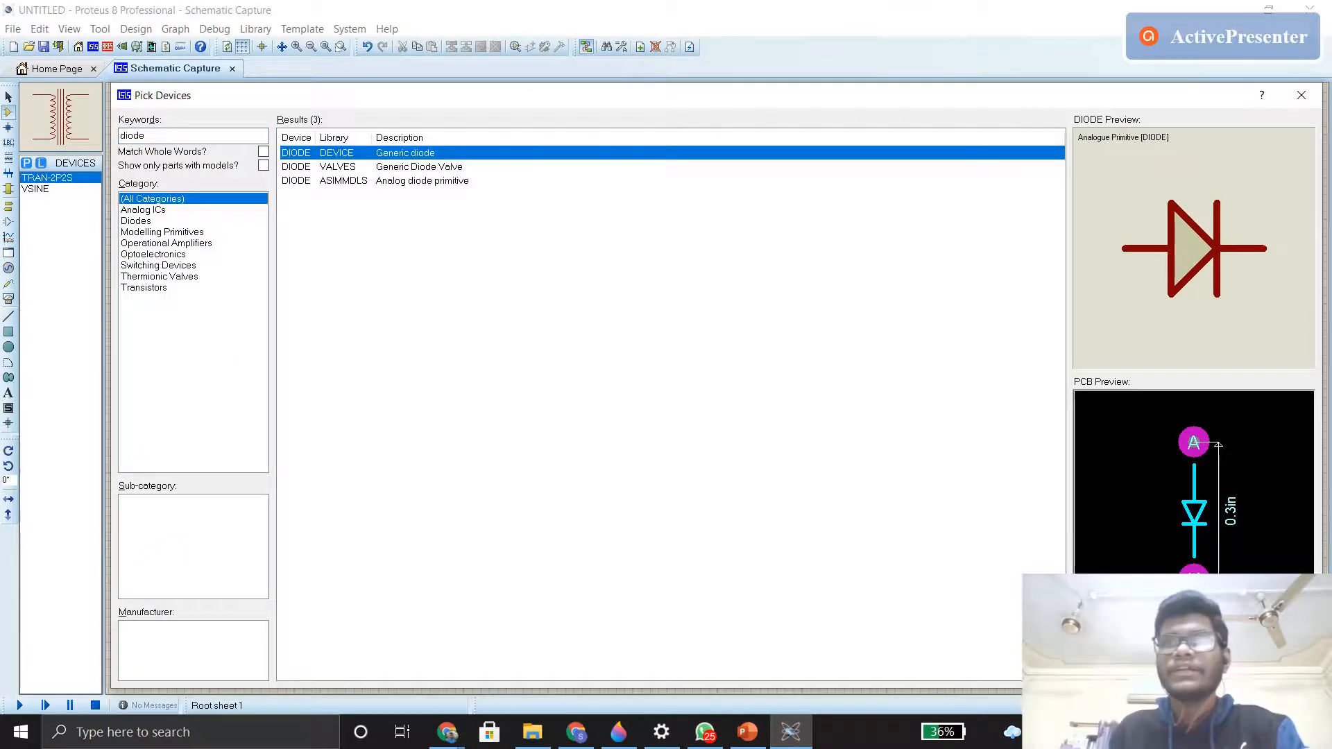
{"action": "key", "text": "Return"}
{"action": "left_click", "coordinate": [681, 266]}
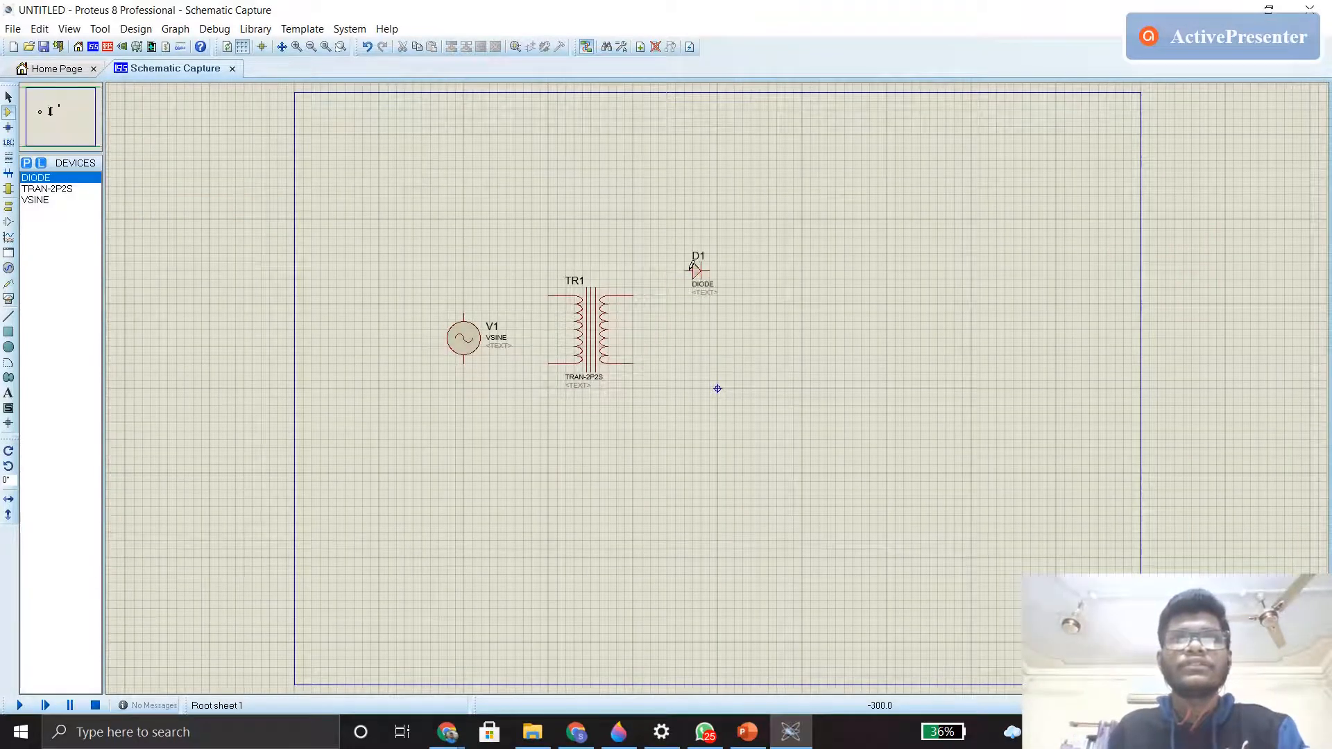
{"action": "left_click", "coordinate": [697, 271]}
- Place three more diodes: one to the right of D1 and two in a row below the first pair
{"action": "left_click", "coordinate": [31, 175]}
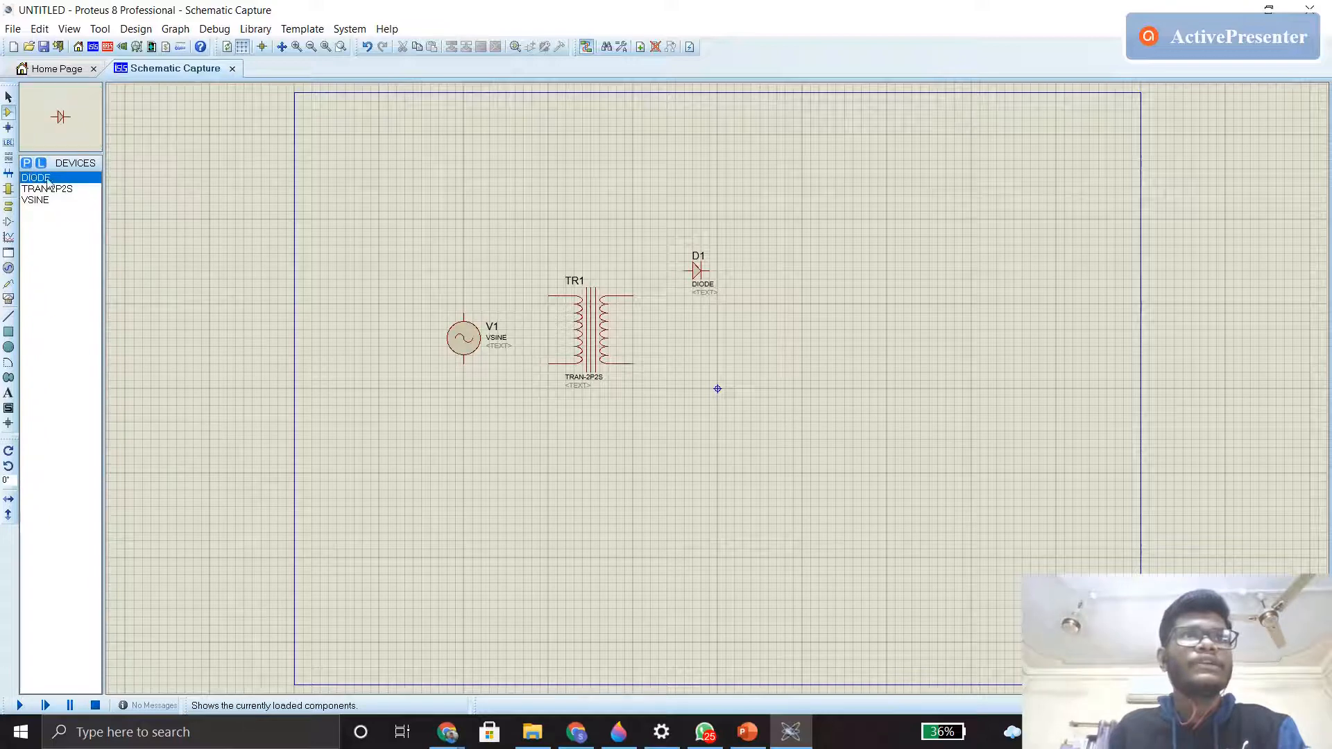
{"action": "left_click", "coordinate": [758, 268]}
{"action": "left_click", "coordinate": [764, 271]}
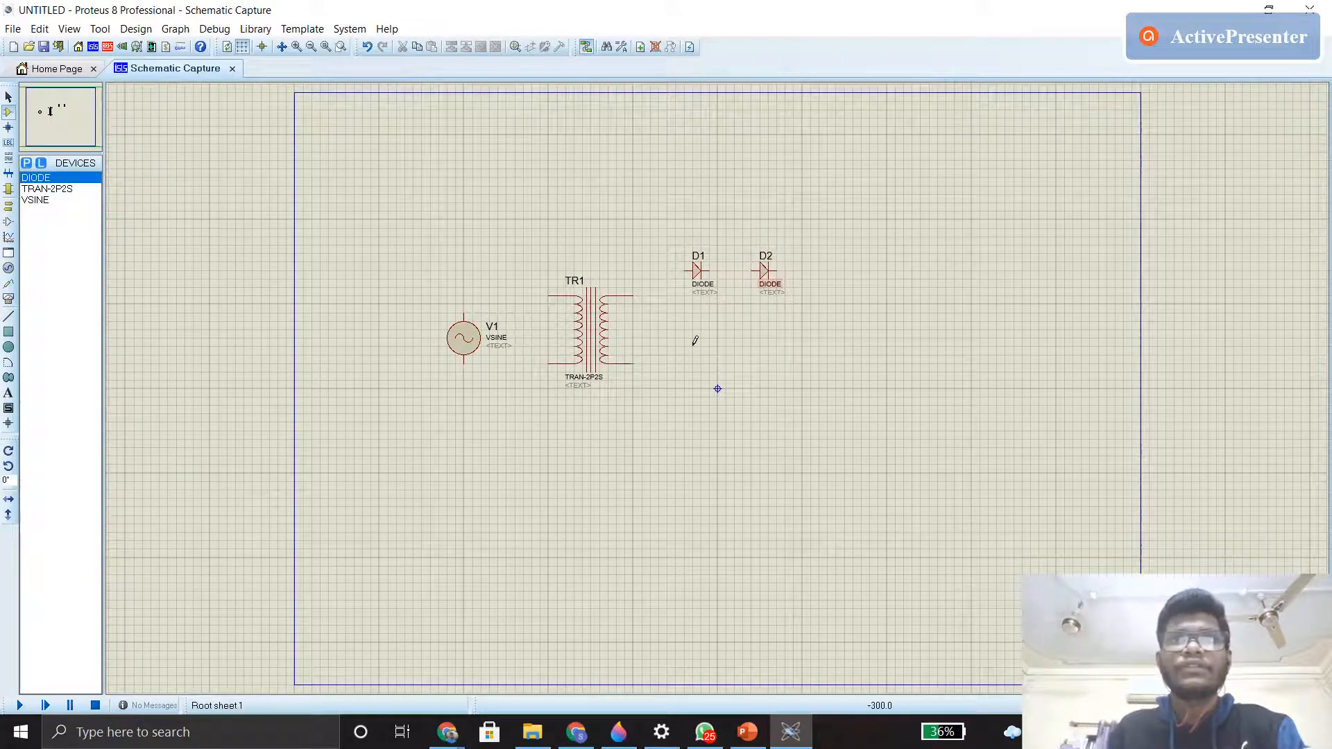
{"action": "left_click", "coordinate": [701, 399]}
{"action": "left_click", "coordinate": [703, 403]}
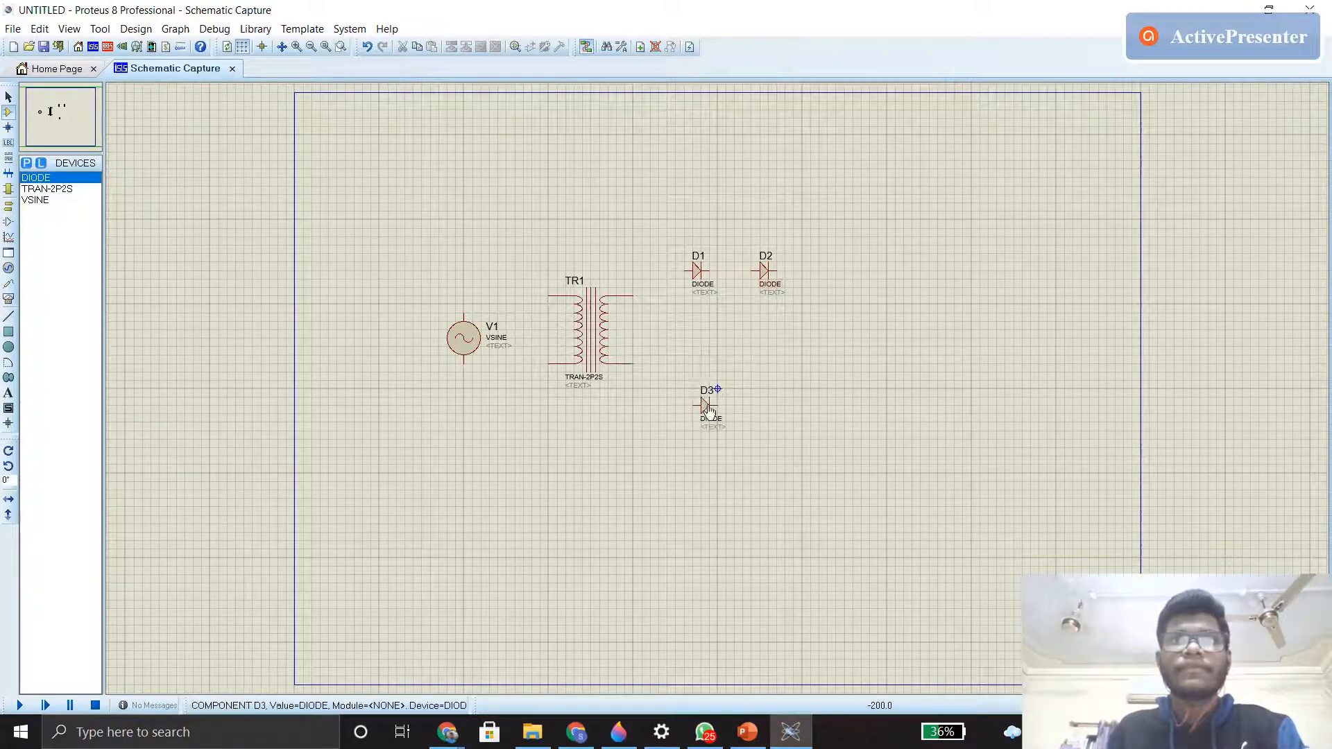
{"action": "left_click", "coordinate": [774, 402]}
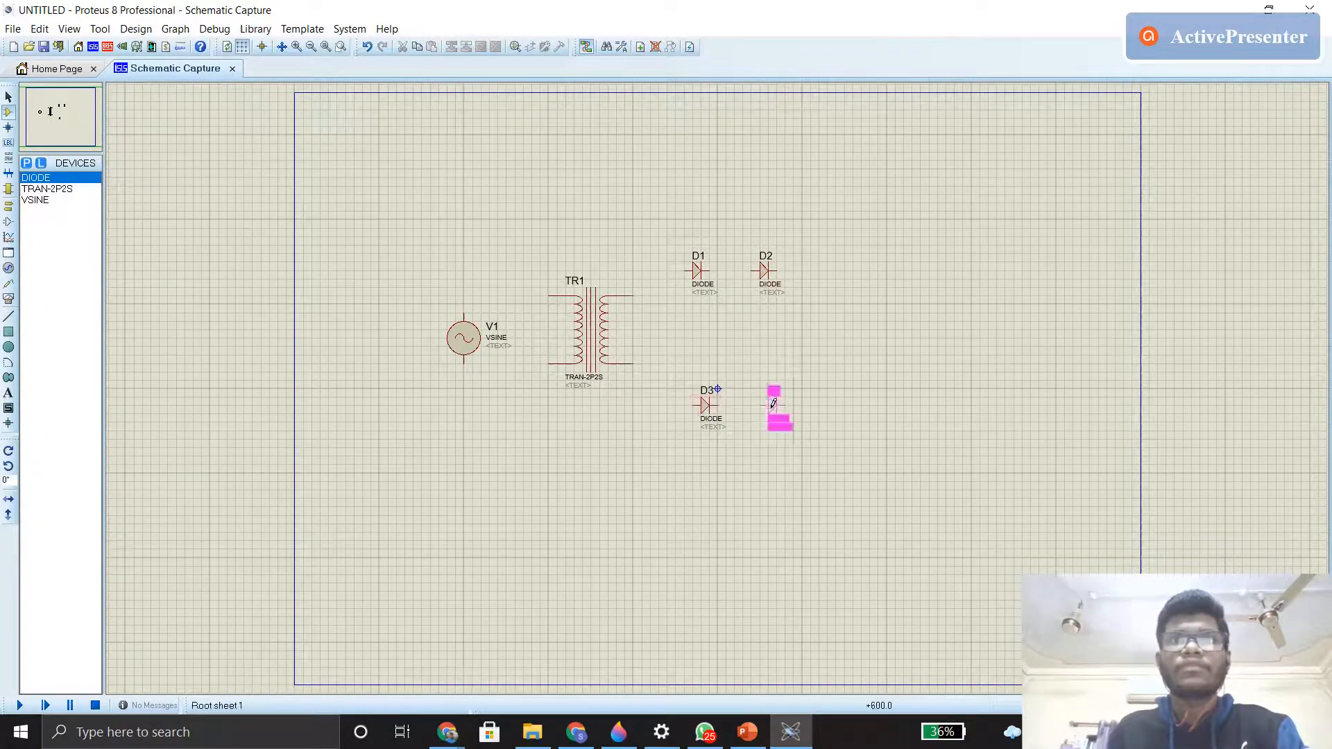
- Move diode D3 so that it sits directly below D1
{"action": "right_click", "coordinate": [706, 404]}
{"action": "left_click", "coordinate": [763, 266]}
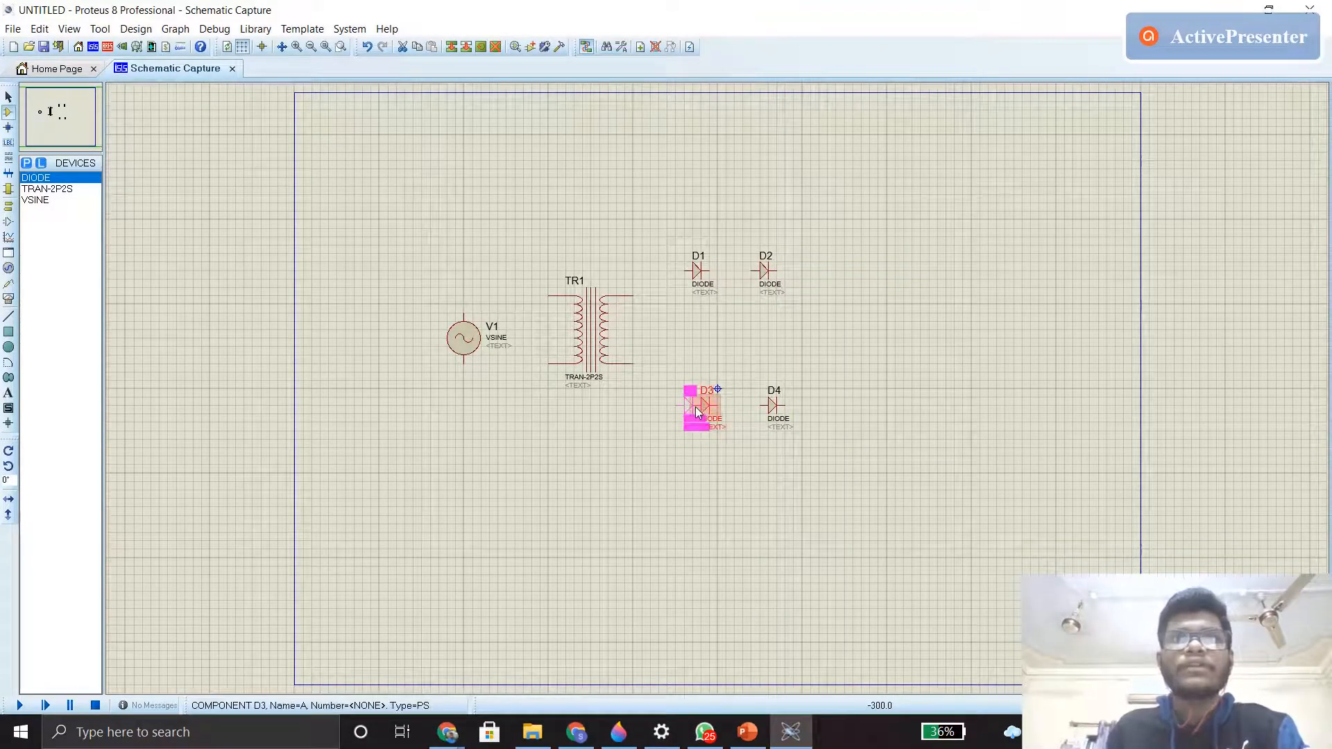
{"action": "left_click", "coordinate": [697, 404]}
{"action": "right_click", "coordinate": [690, 407]}
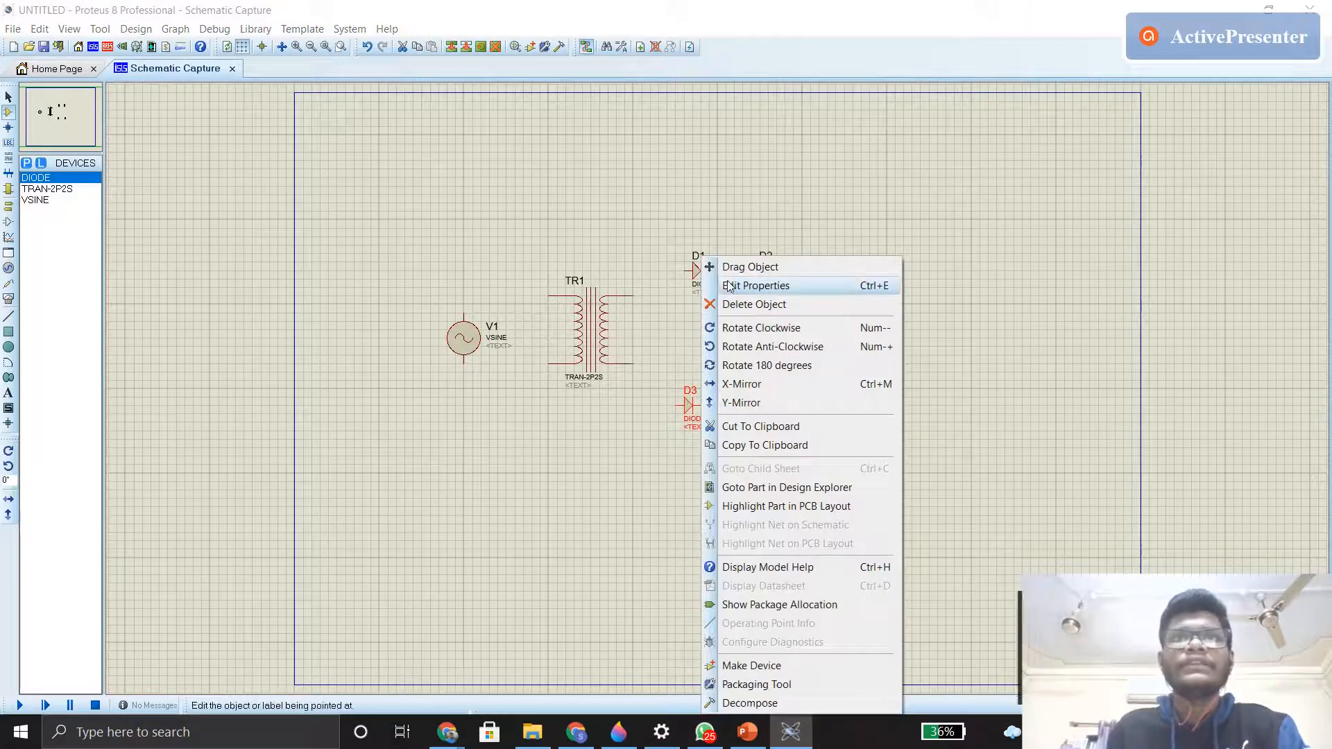
{"action": "left_click", "coordinate": [750, 267]}
{"action": "left_click", "coordinate": [701, 397]}
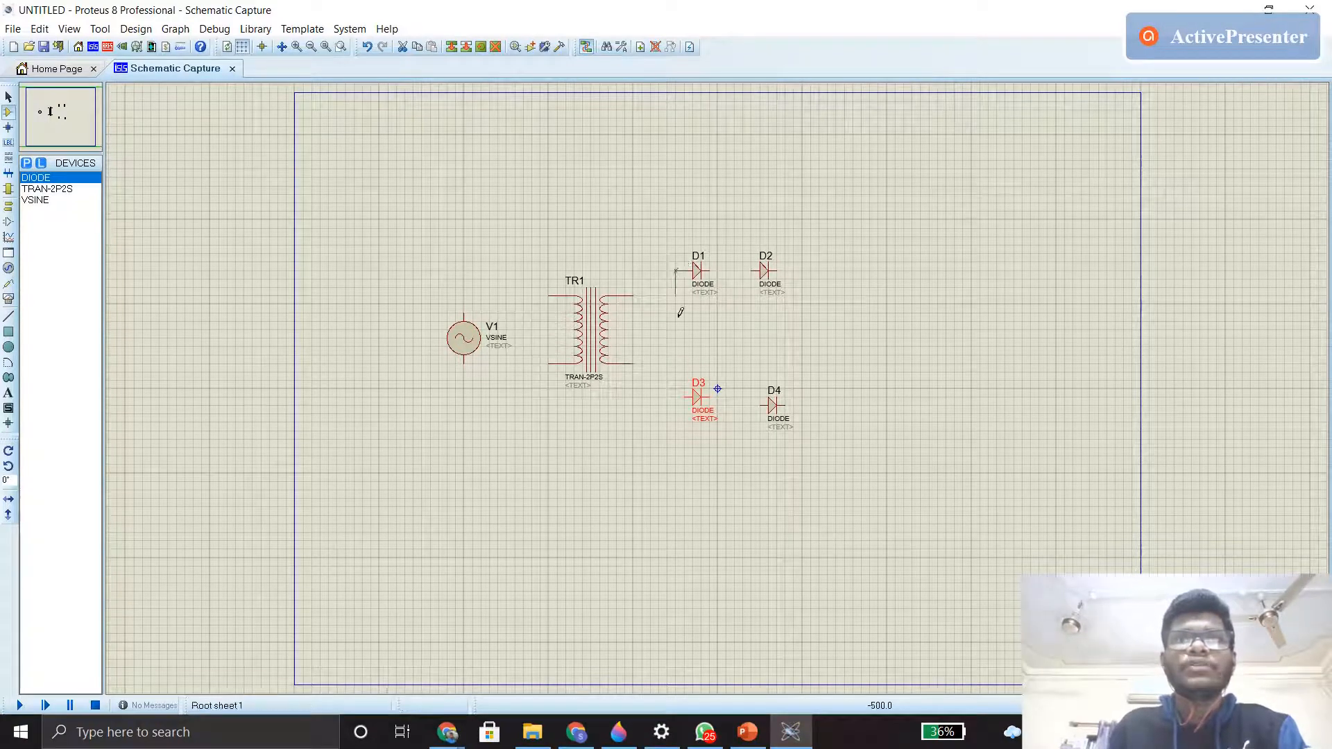
- Wire the anode of D1 to the anode of D3, and the cathode of D2 to the cathode of D4
{"action": "left_click", "coordinate": [678, 396]}
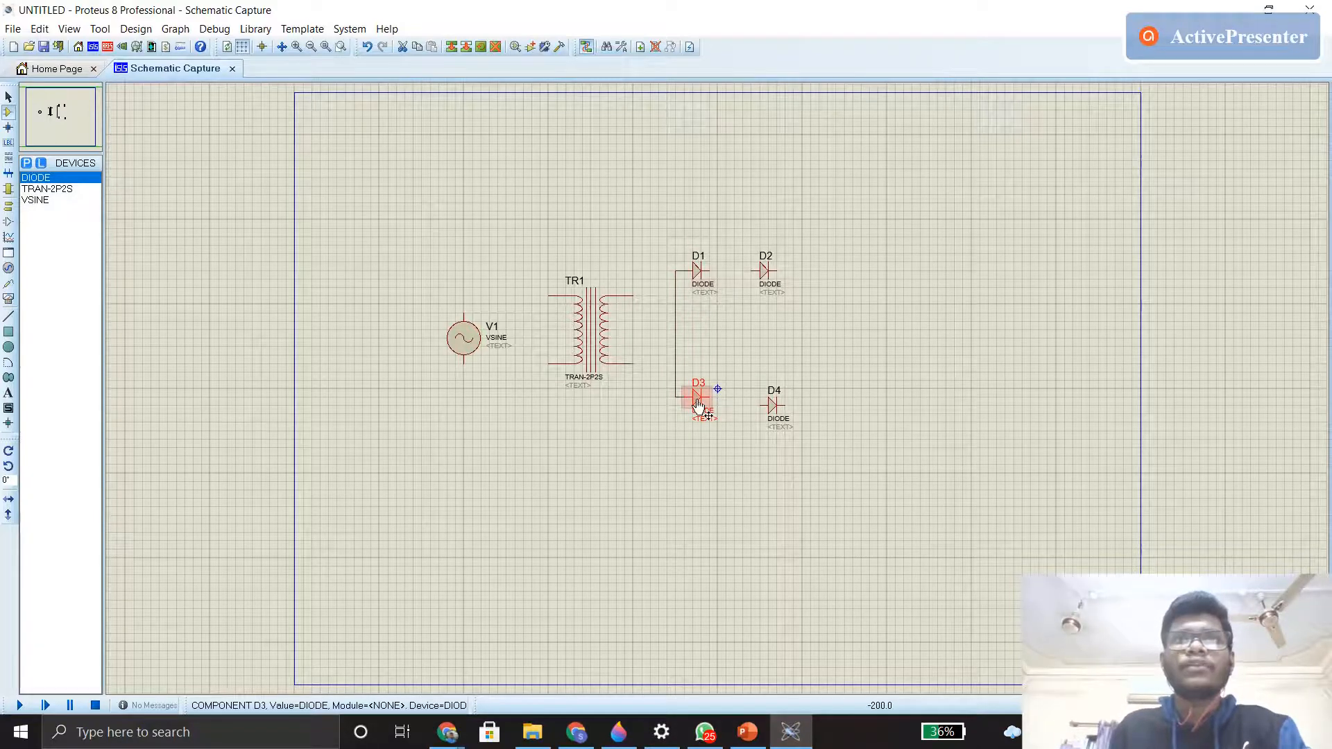
{"action": "left_click", "coordinate": [807, 265]}
{"action": "left_click", "coordinate": [784, 405]}
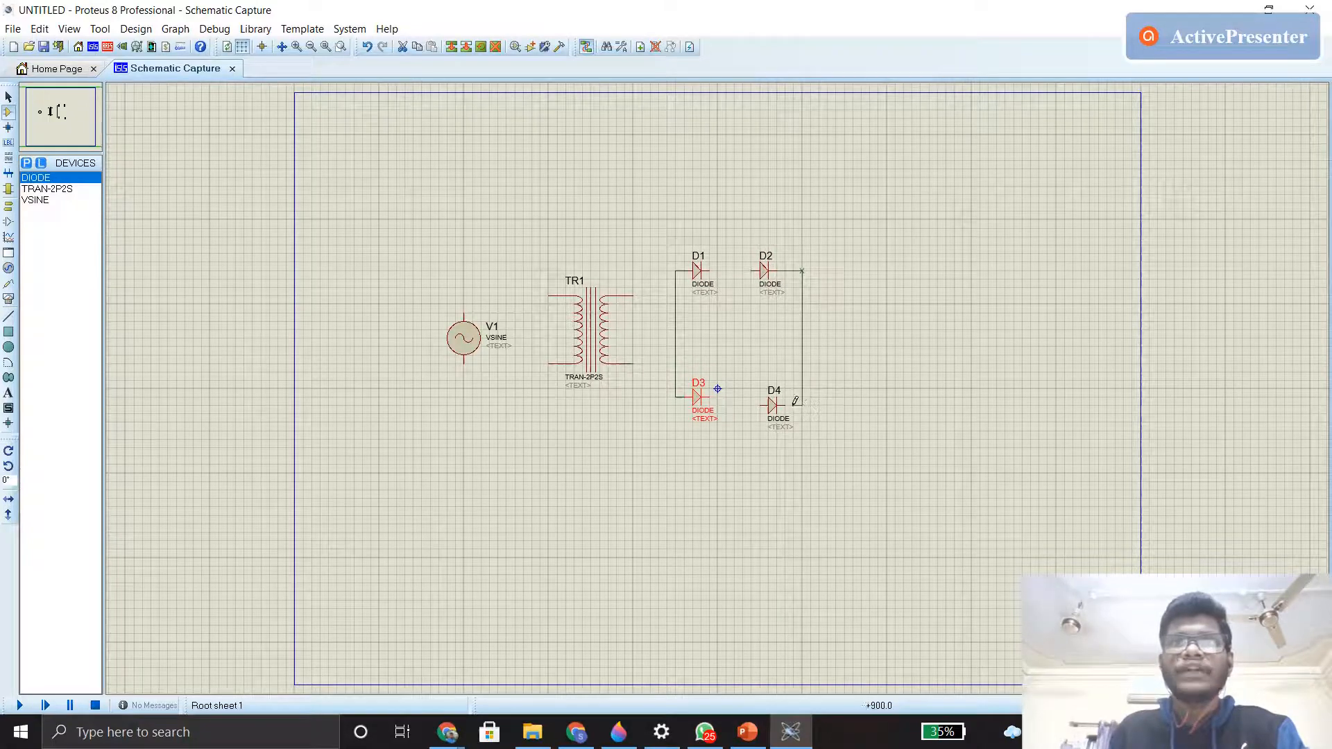
- Wire the cathode of D3 to the anode of D4, and the cathode of D1 to the anode of D2
{"action": "left_click", "coordinate": [712, 396]}
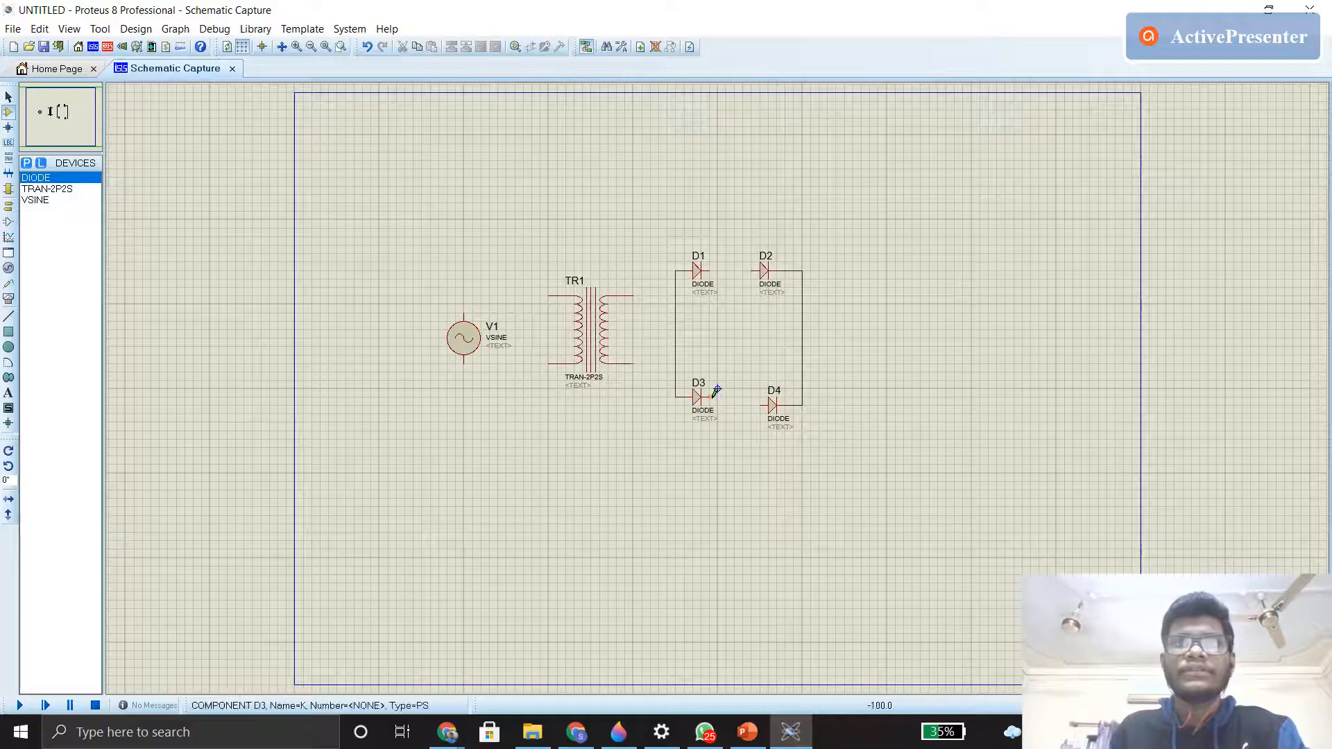
{"action": "left_click", "coordinate": [763, 406]}
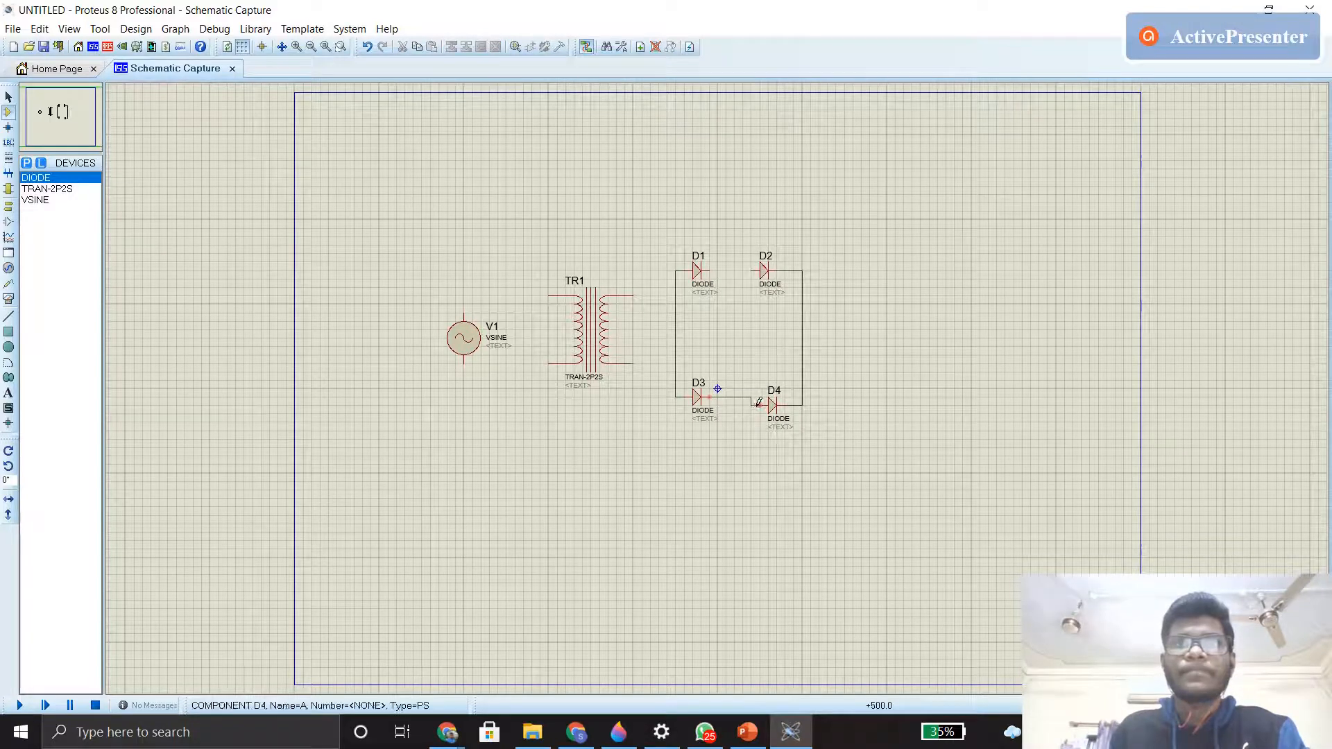
{"action": "left_click", "coordinate": [707, 269]}
{"action": "left_click", "coordinate": [757, 271]}
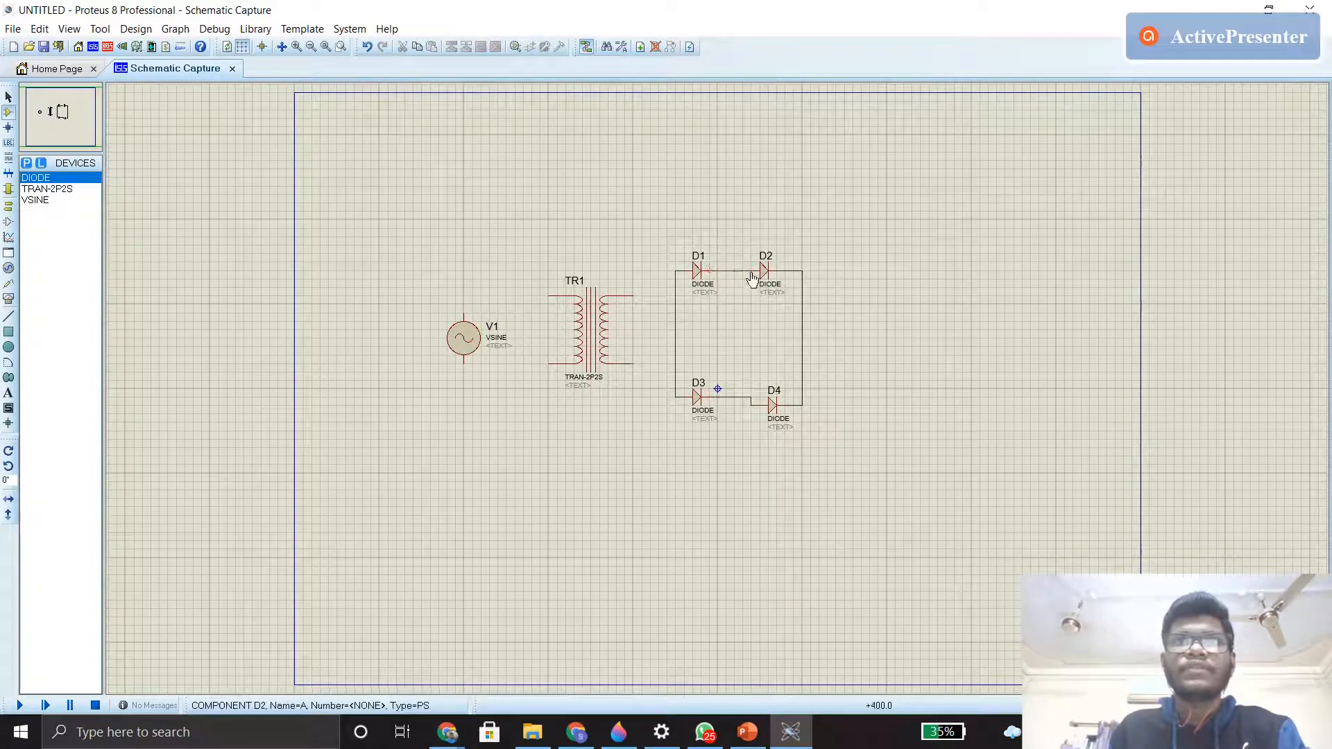
- Move diode D4 up so that it lines up horizontally with D3
{"action": "left_click", "coordinate": [772, 415]}
{"action": "right_click", "coordinate": [776, 408]}
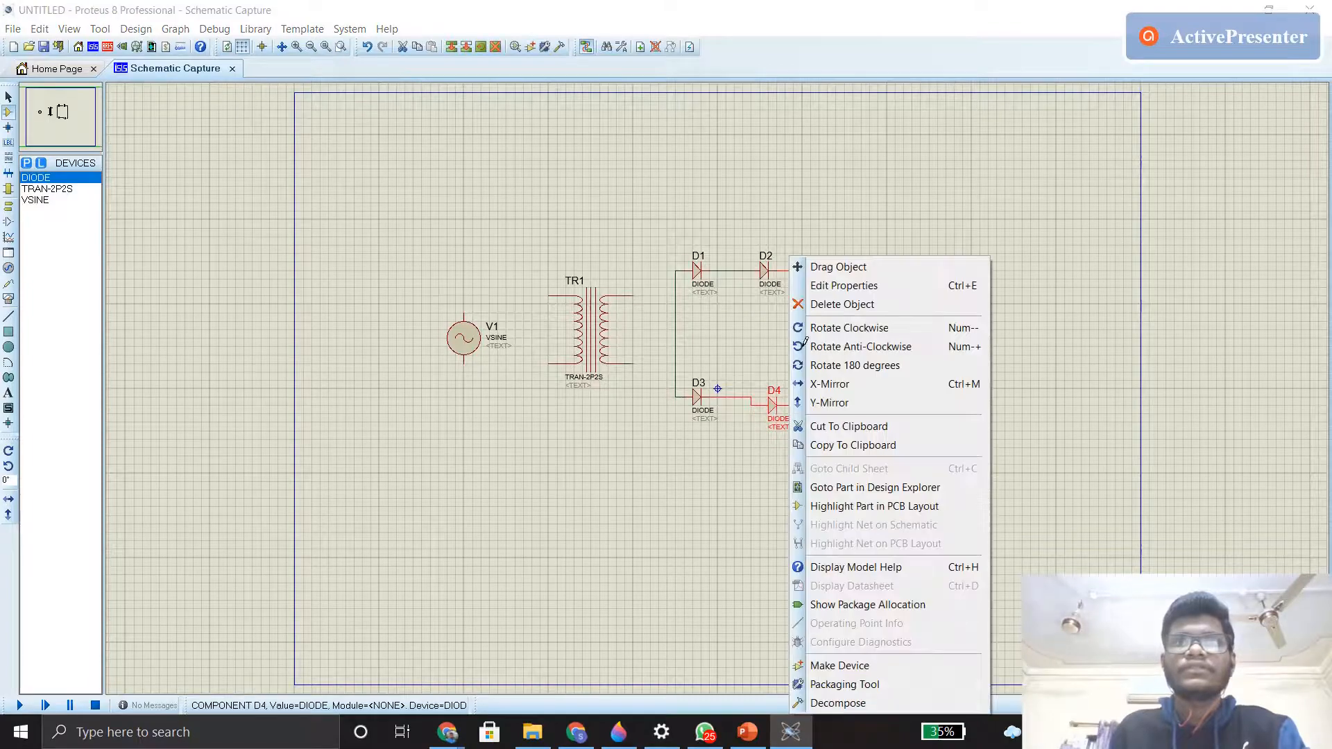
{"action": "left_click", "coordinate": [826, 264]}
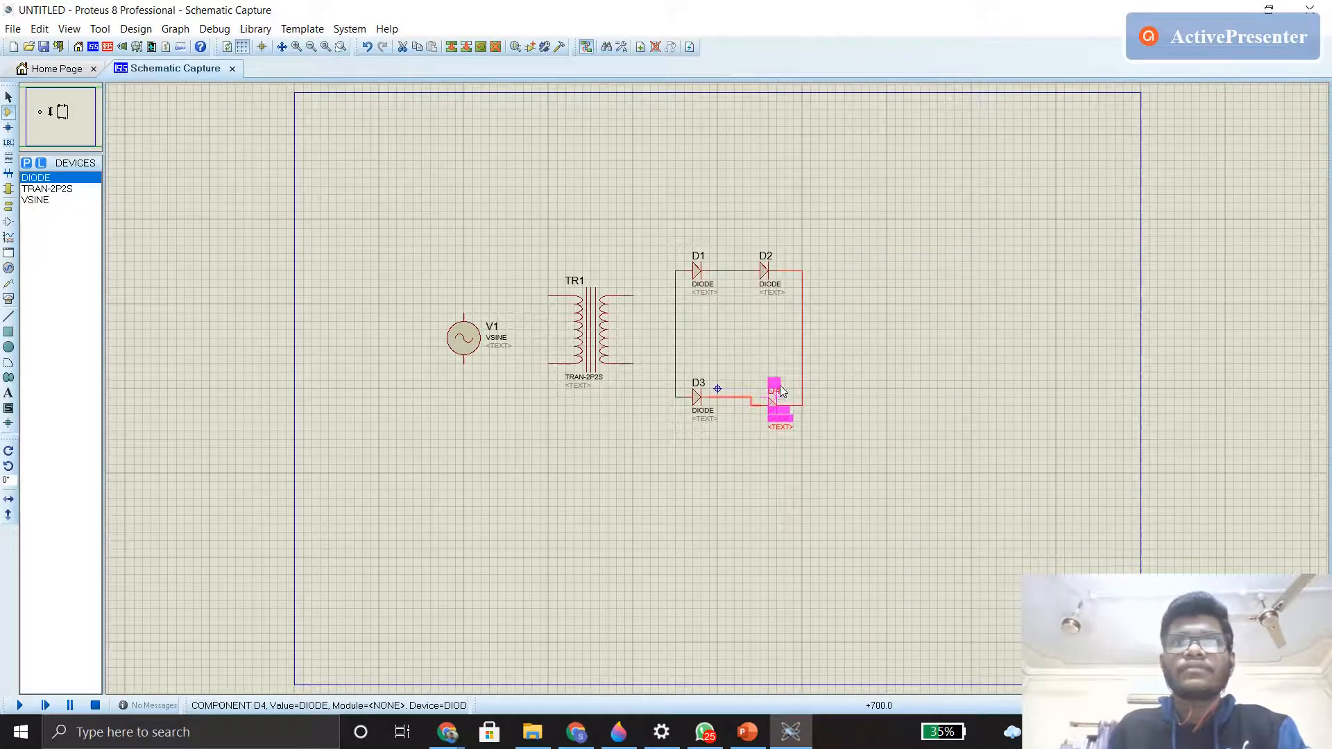
{"action": "left_click", "coordinate": [780, 386]}
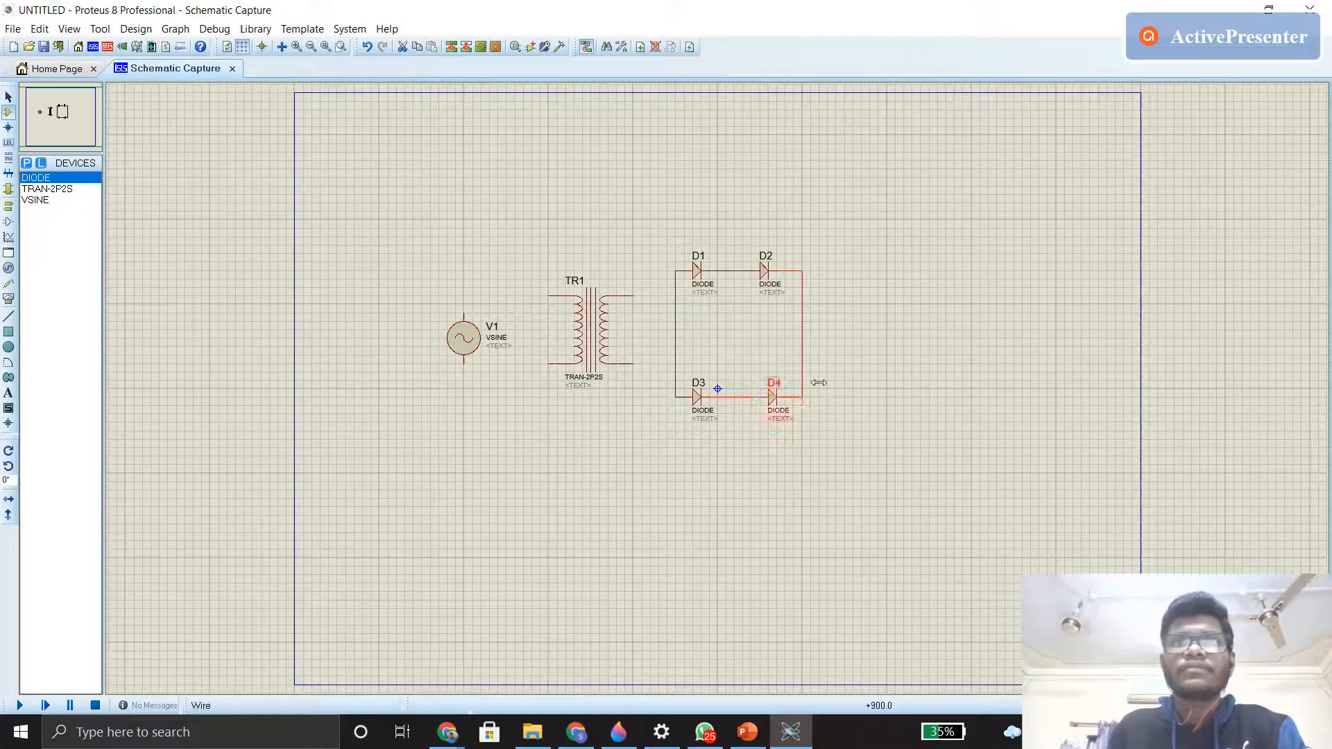
- Wire the transformer's upper secondary terminal to the D1–D2 connection and its lower secondary terminal to the D3–D4 connection
{"action": "left_click", "coordinate": [634, 295]}
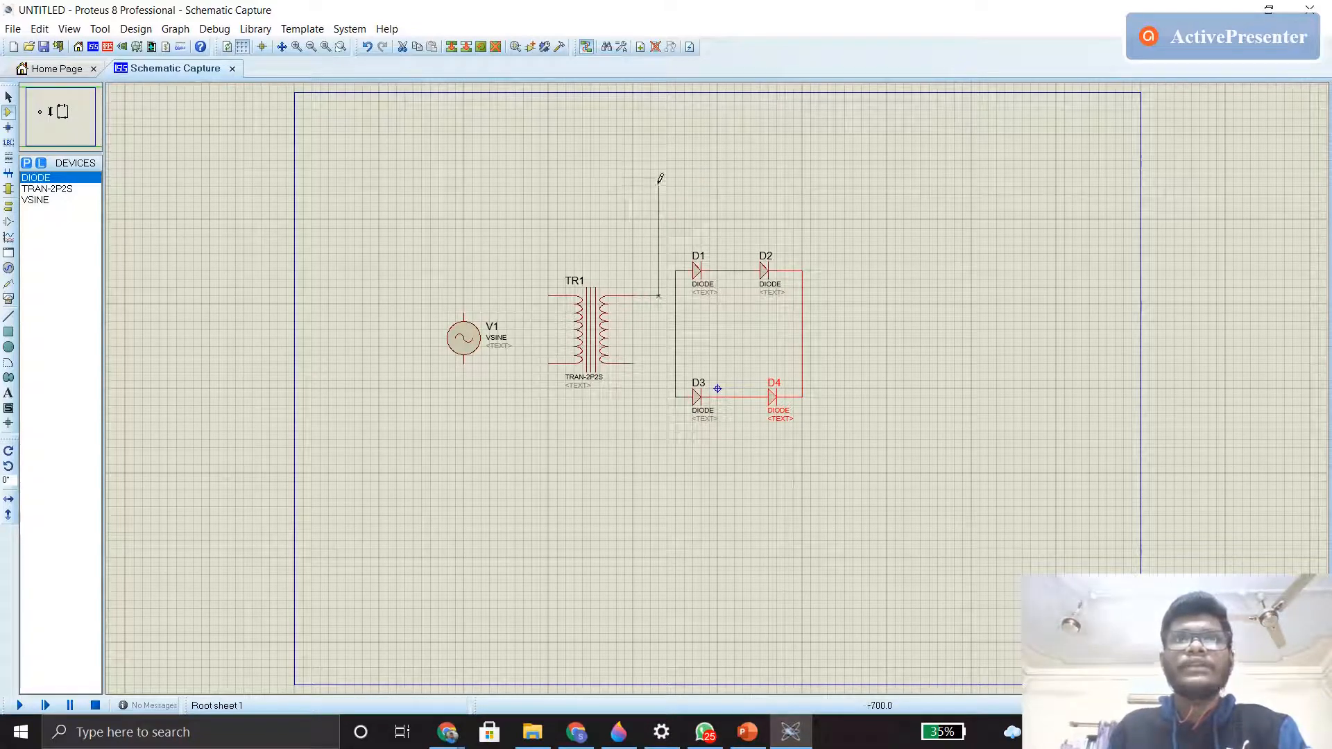
{"action": "left_click", "coordinate": [726, 270]}
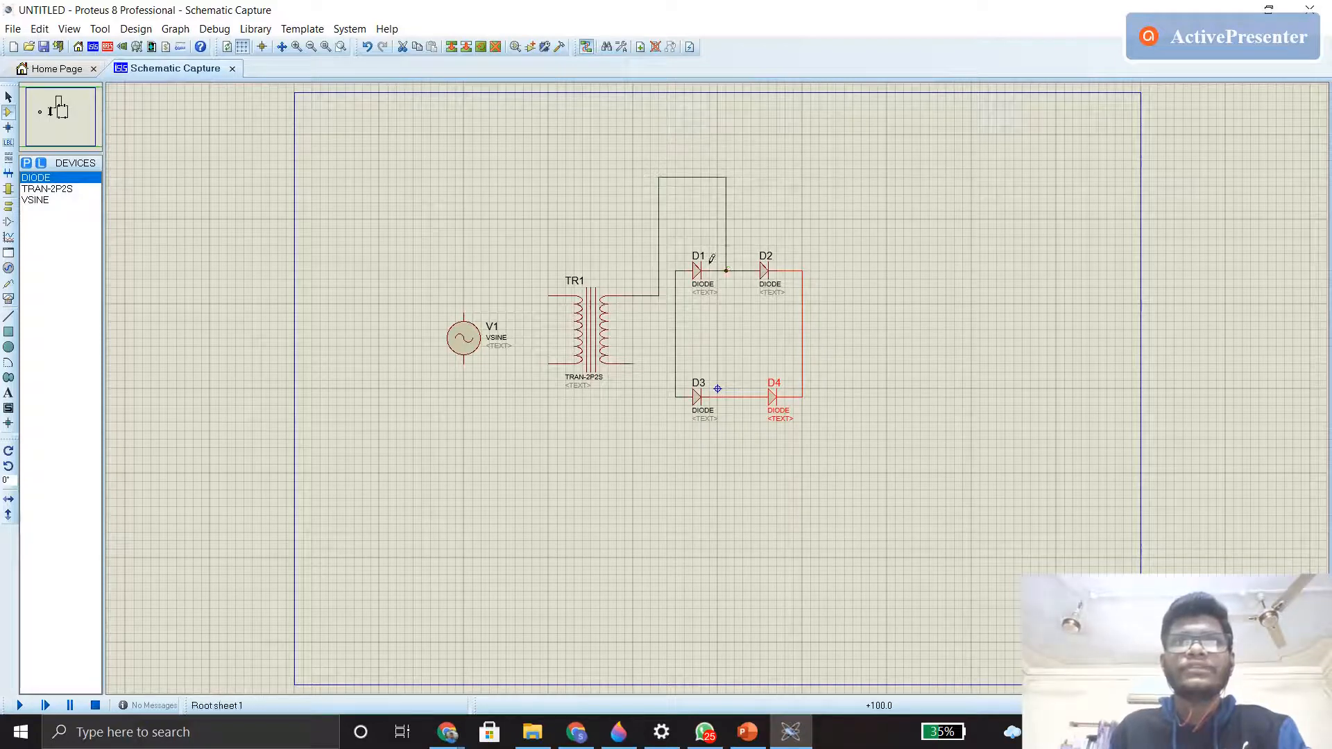
{"action": "left_click", "coordinate": [634, 362]}
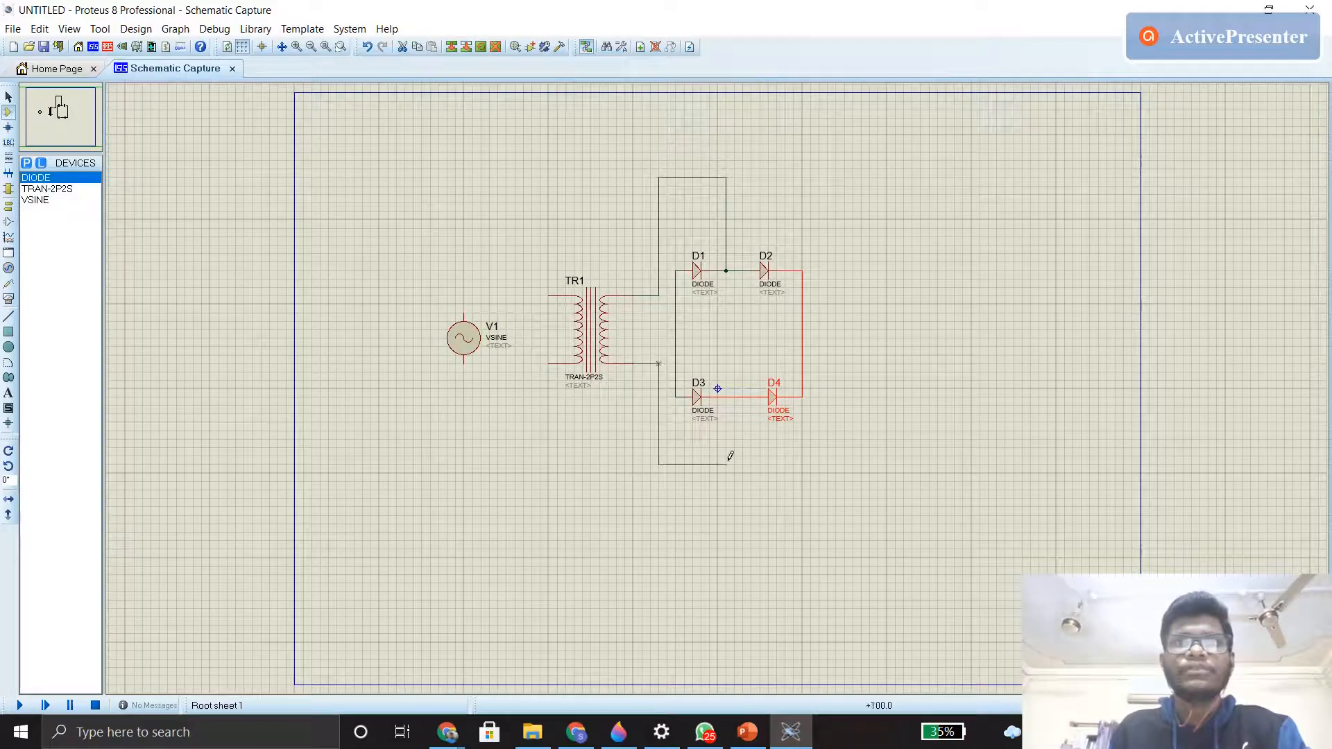
{"action": "left_click", "coordinate": [734, 397]}
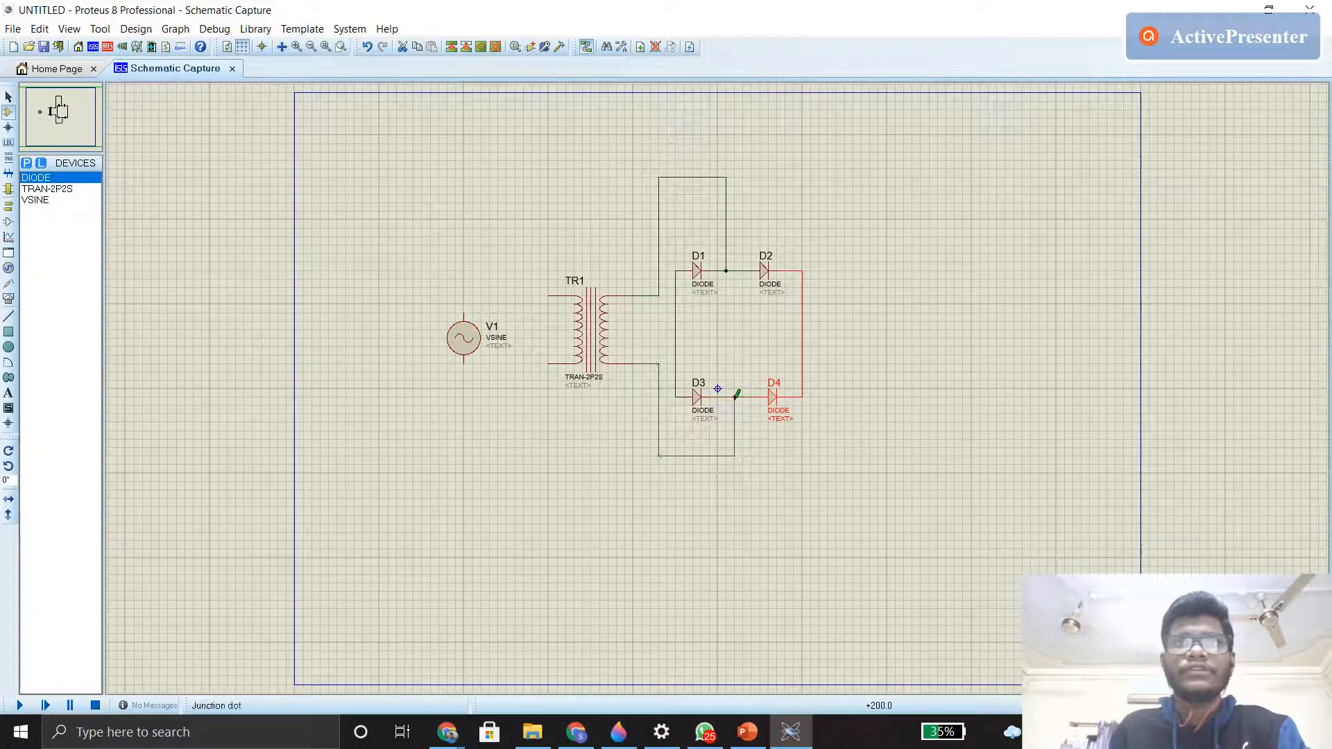
- Check the charger diagram in PowerPoint, and wire both terminals of sine source V1 to the transformer's primary winding
{"action": "left_click", "coordinate": [749, 736]}
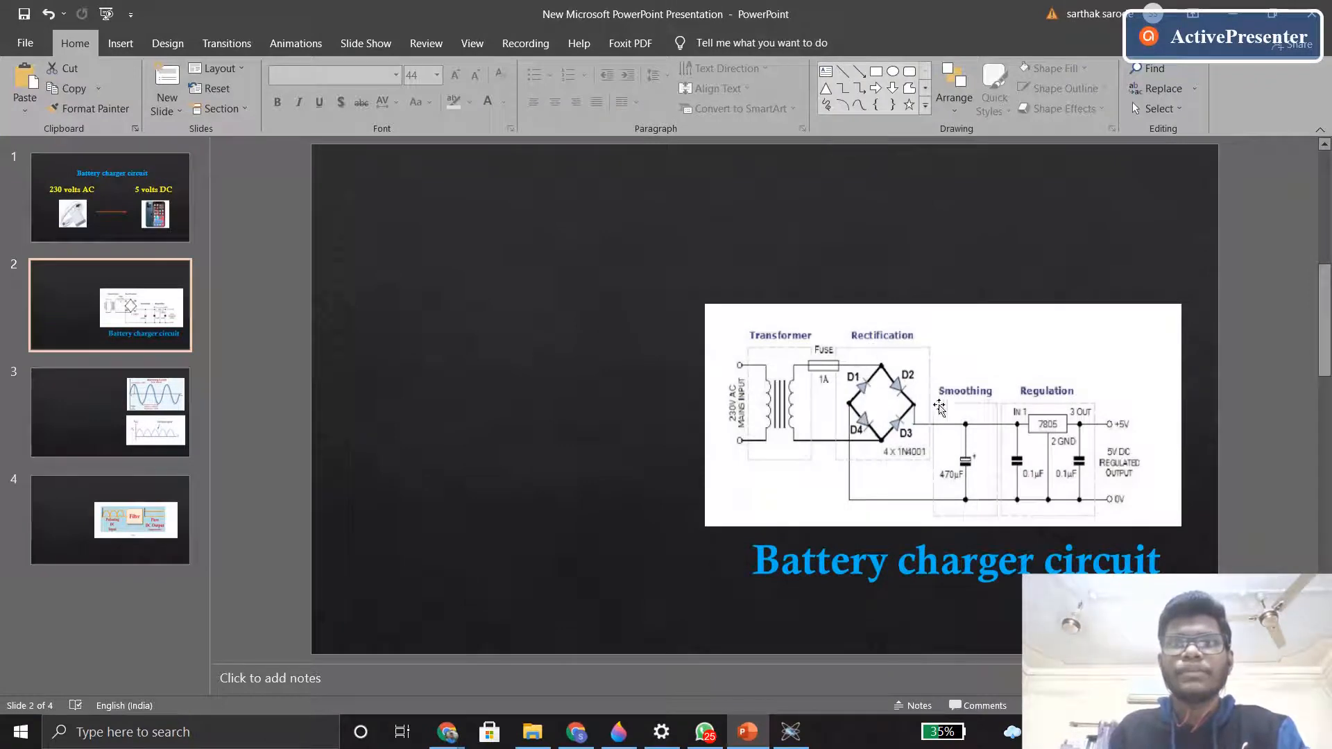
{"action": "left_click", "coordinate": [1224, 21]}
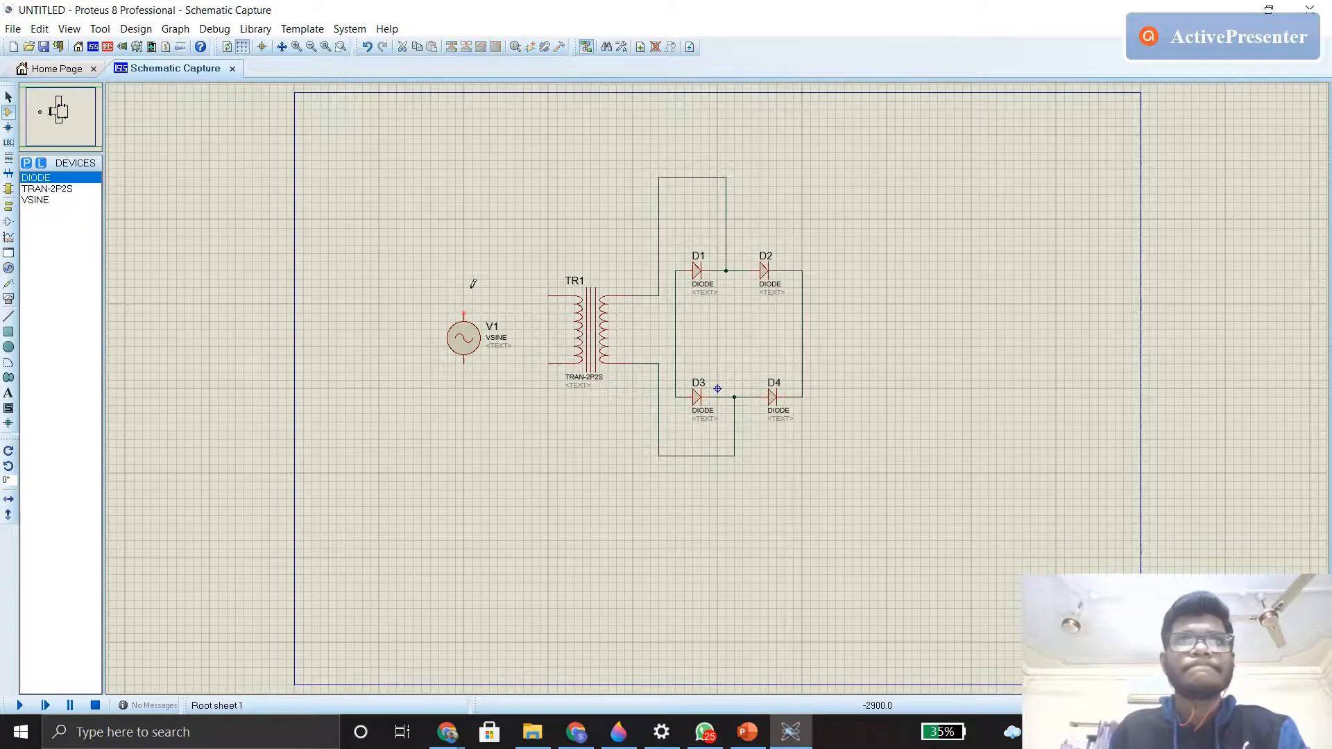
{"action": "left_click", "coordinate": [462, 313]}
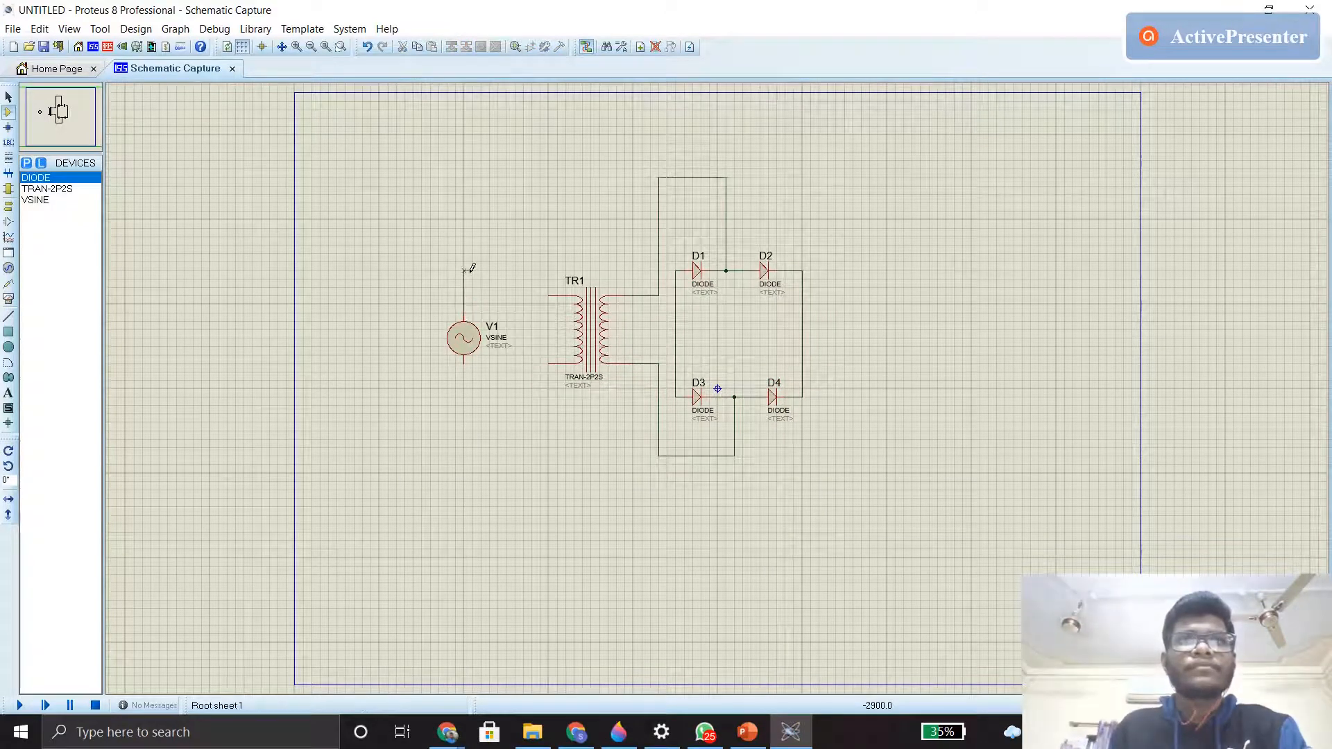
{"action": "left_click", "coordinate": [545, 285]}
{"action": "left_click", "coordinate": [463, 361]}
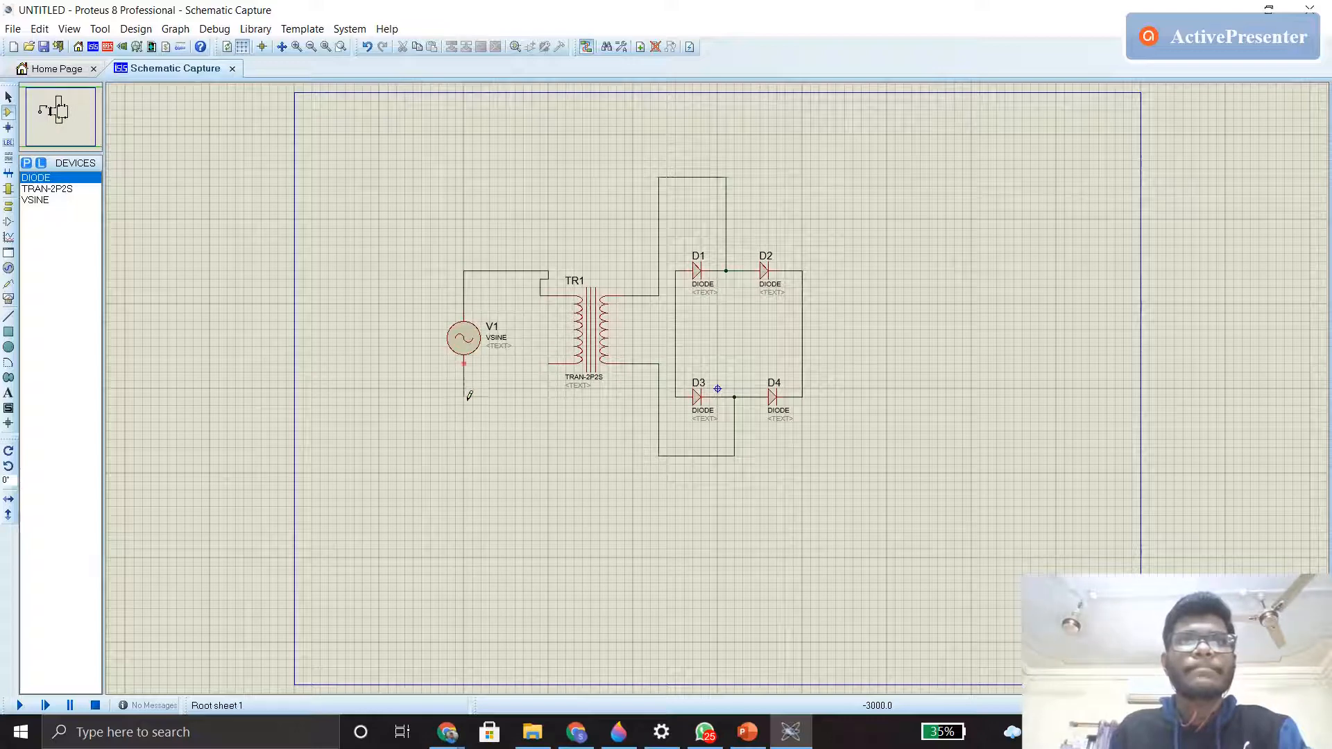
{"action": "left_click", "coordinate": [548, 363]}
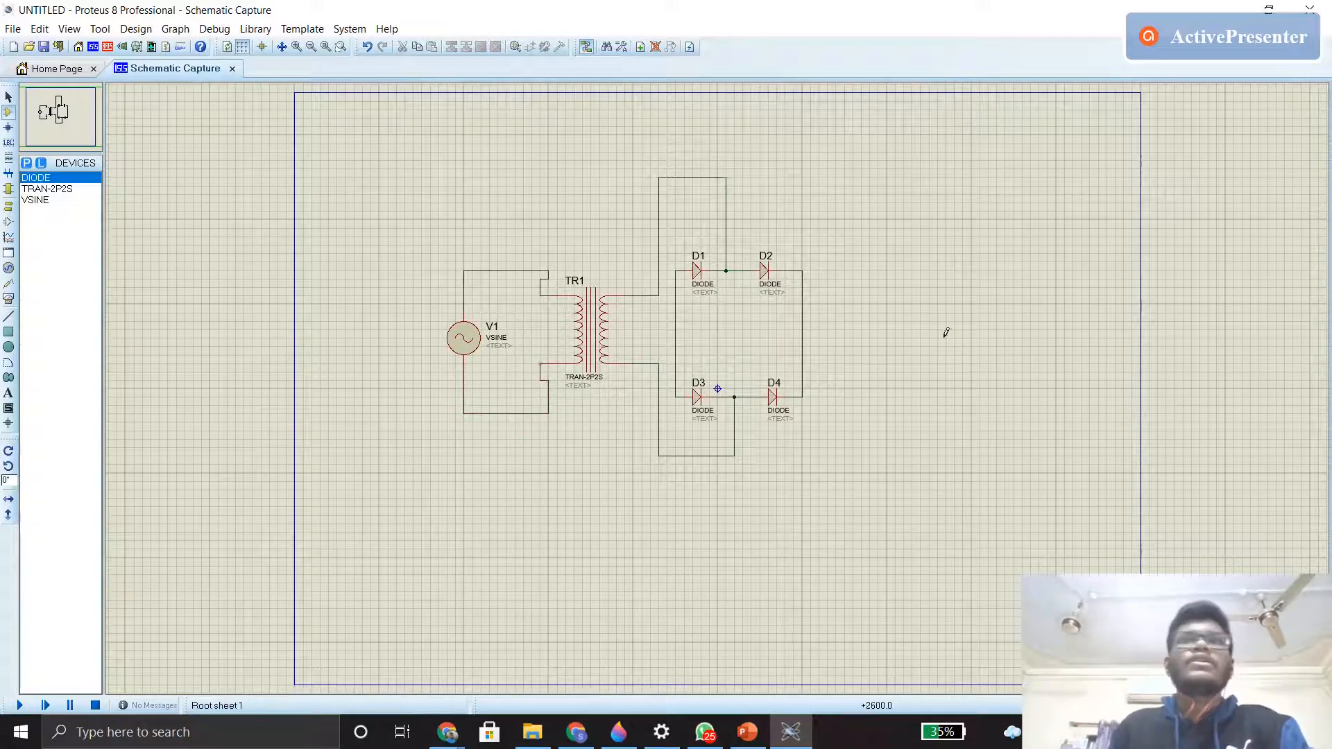
- Add the CAPACITOR primitive from the device library and place one to the right of the diode bridge
{"action": "left_click", "coordinate": [747, 732]}
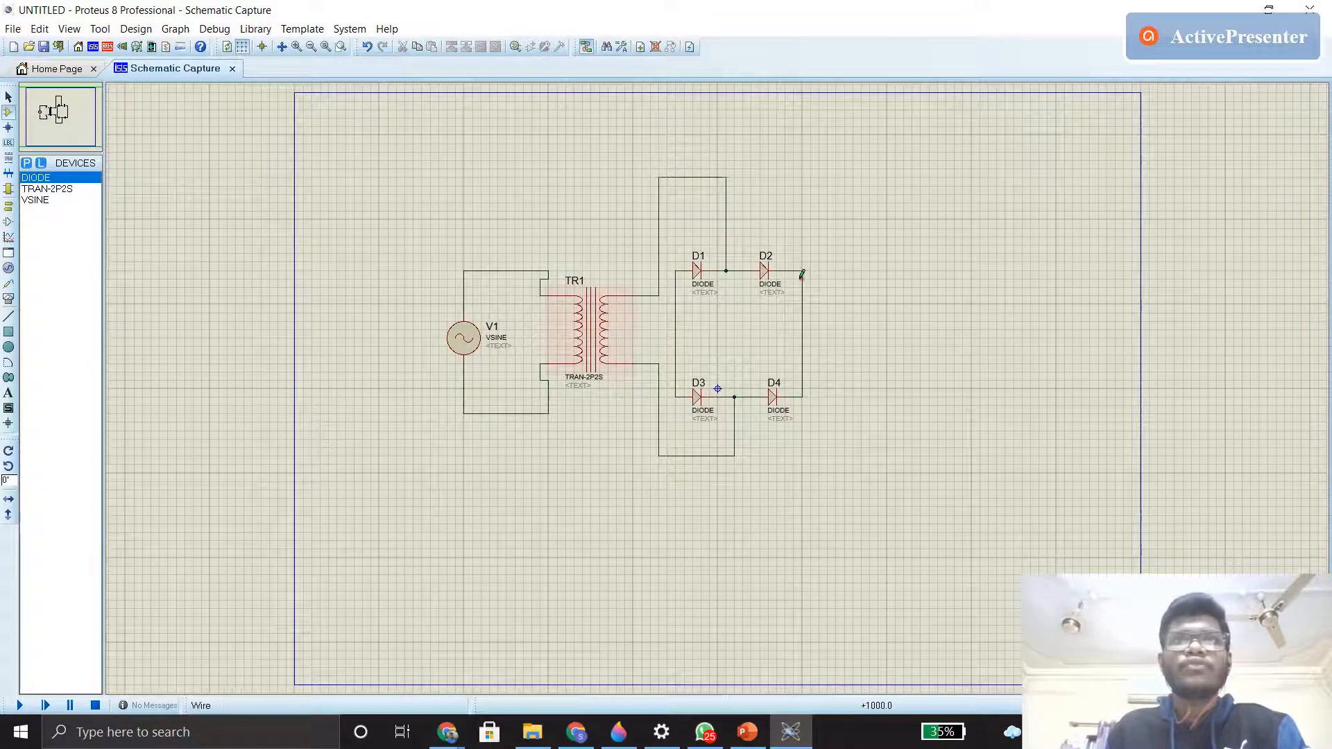
{"action": "left_click", "coordinate": [26, 163]}
{"action": "type", "text": "c"}
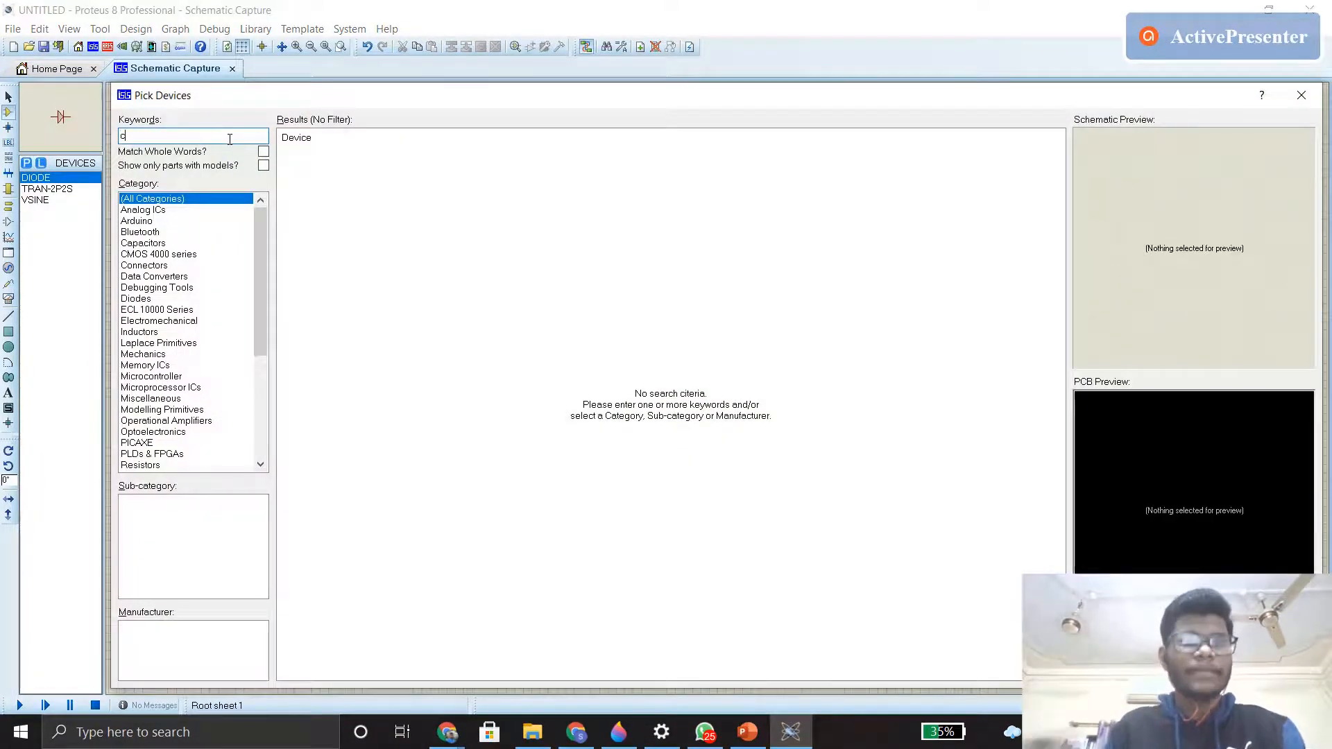
{"action": "type", "text": "apacitor"}
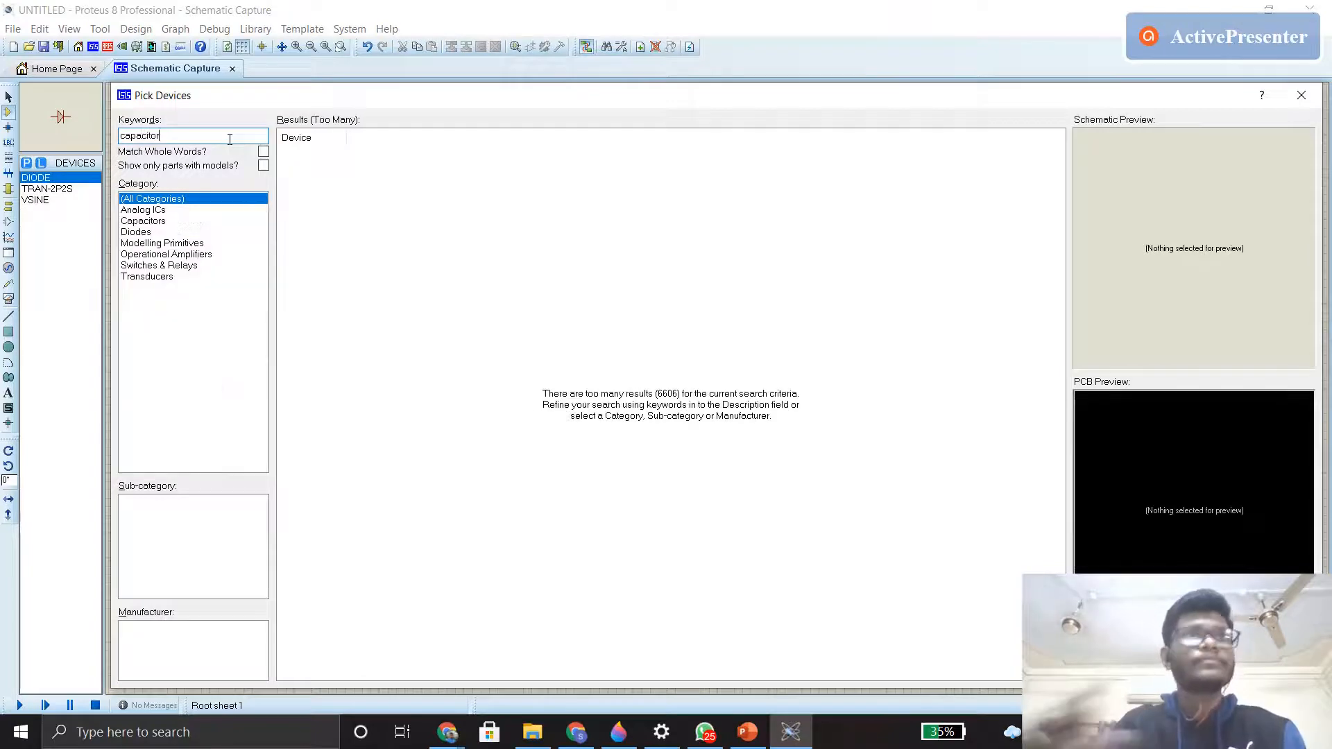
{"action": "left_click", "coordinate": [303, 154]}
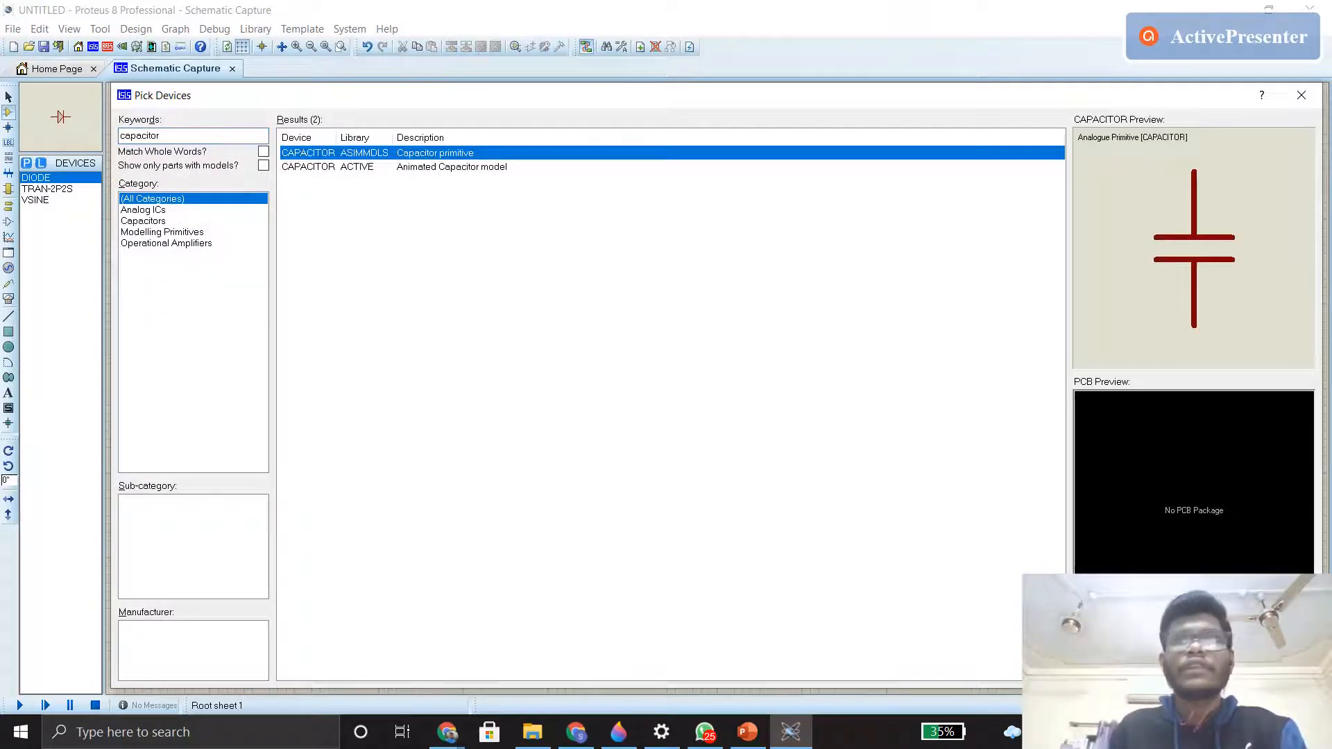
{"action": "left_click", "coordinate": [1215, 672]}
{"action": "left_click", "coordinate": [863, 305]}
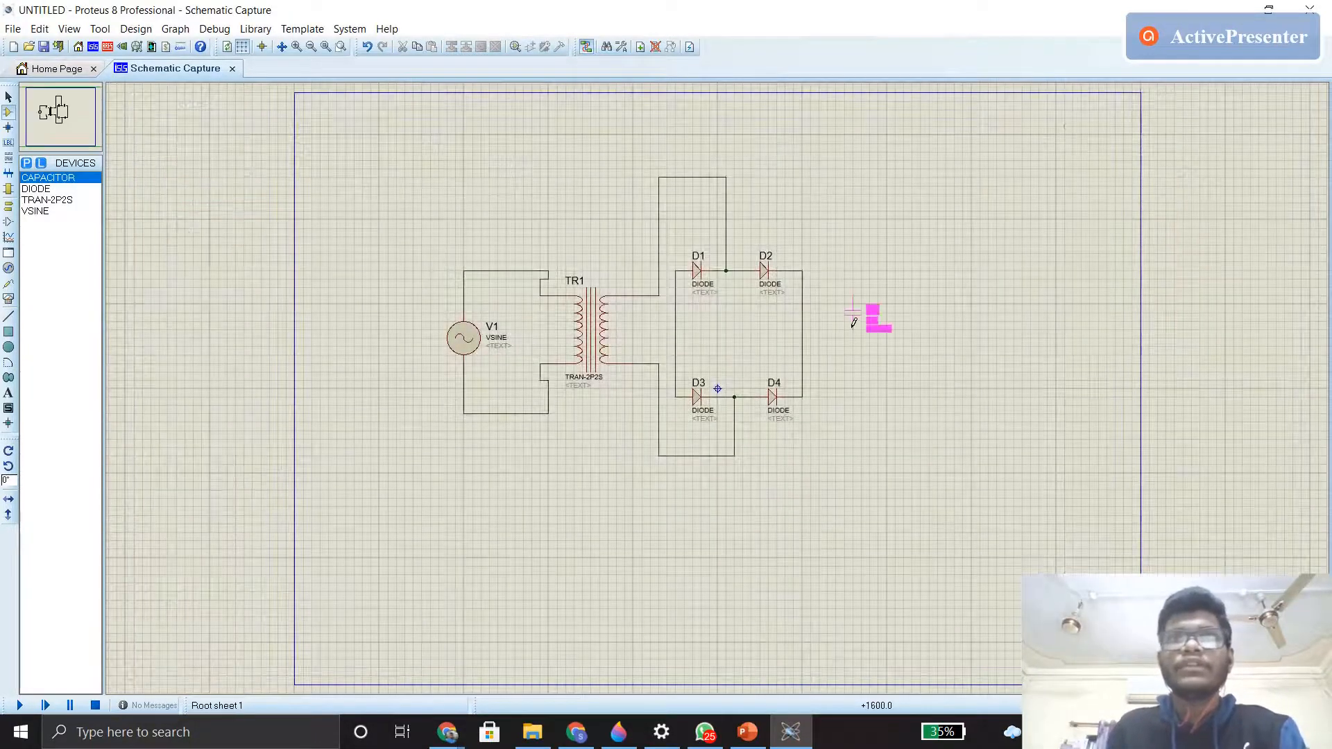
{"action": "left_click", "coordinate": [858, 349]}
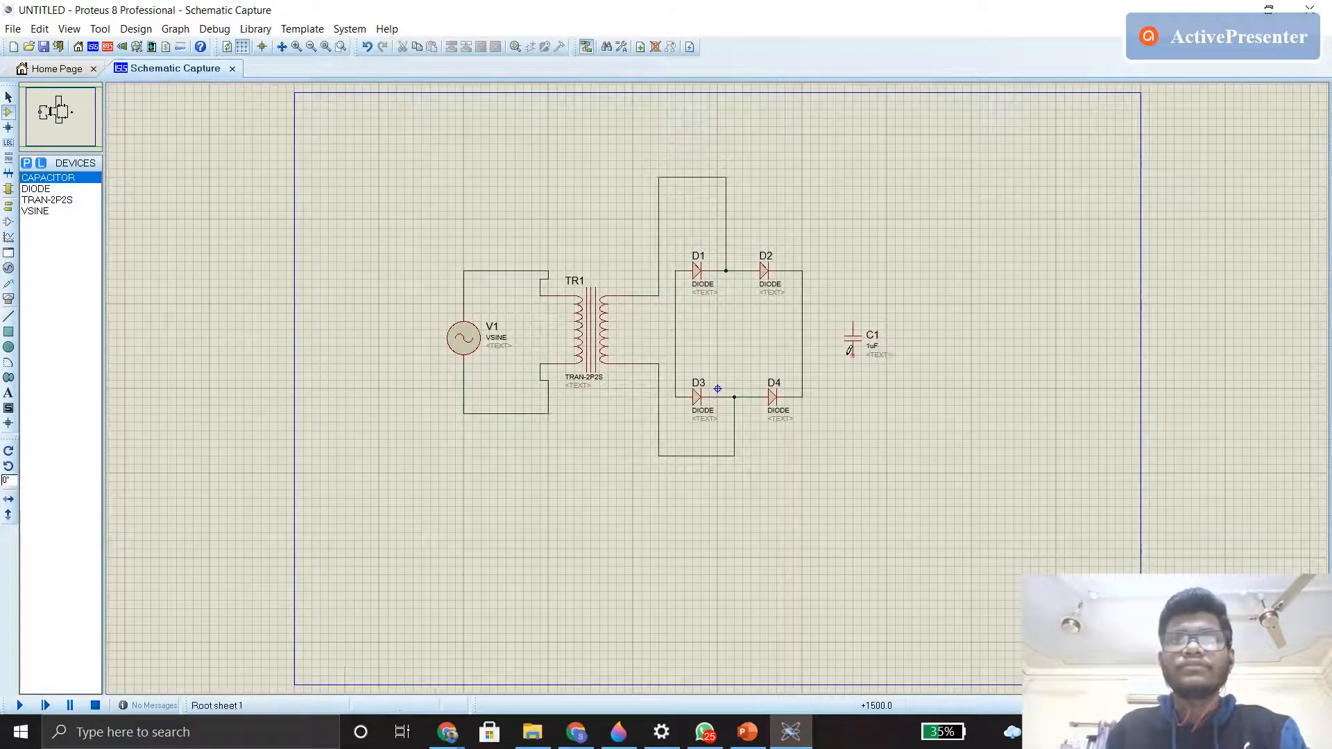
- Wire C1's upper terminal to the D2–D4 cathode connection and its lower terminal to the D1–D3 anode connection, checking against the PowerPoint diagram
{"action": "left_click", "coordinate": [804, 270]}
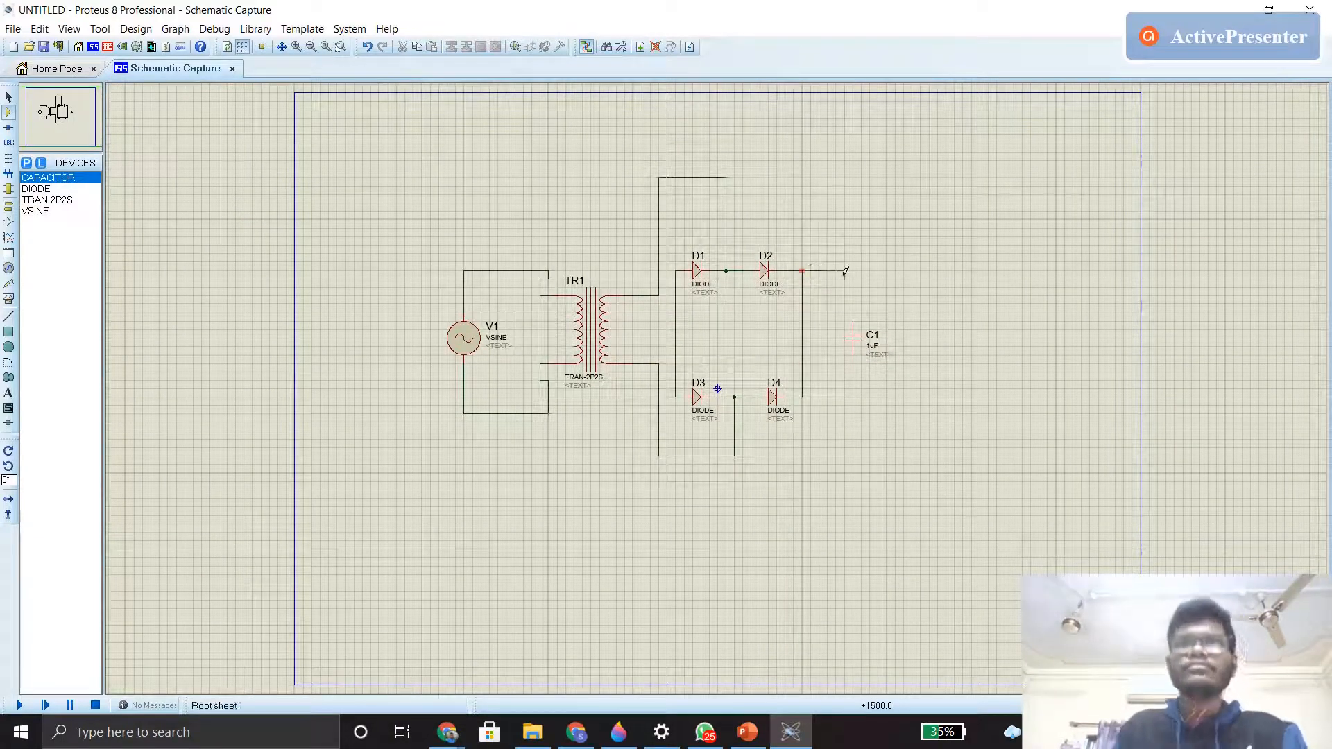
{"action": "left_click", "coordinate": [853, 324]}
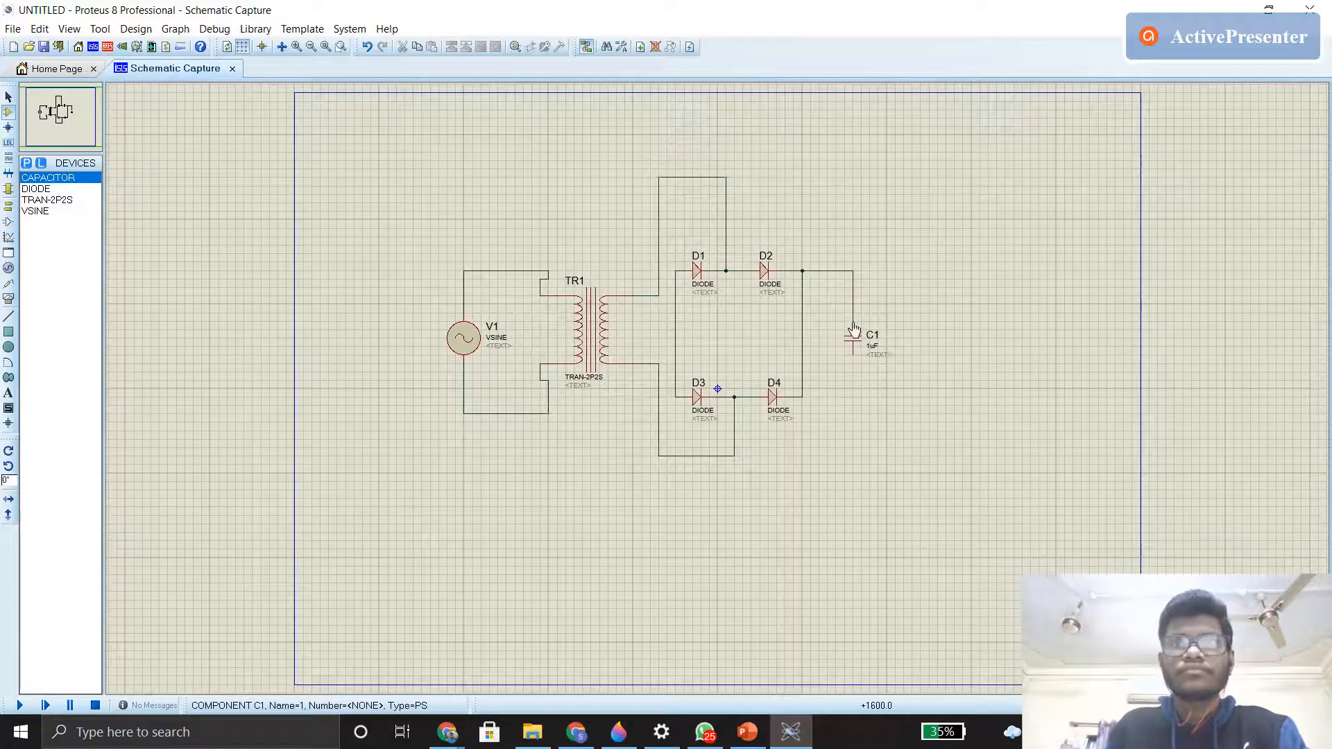
{"action": "left_click", "coordinate": [675, 338]}
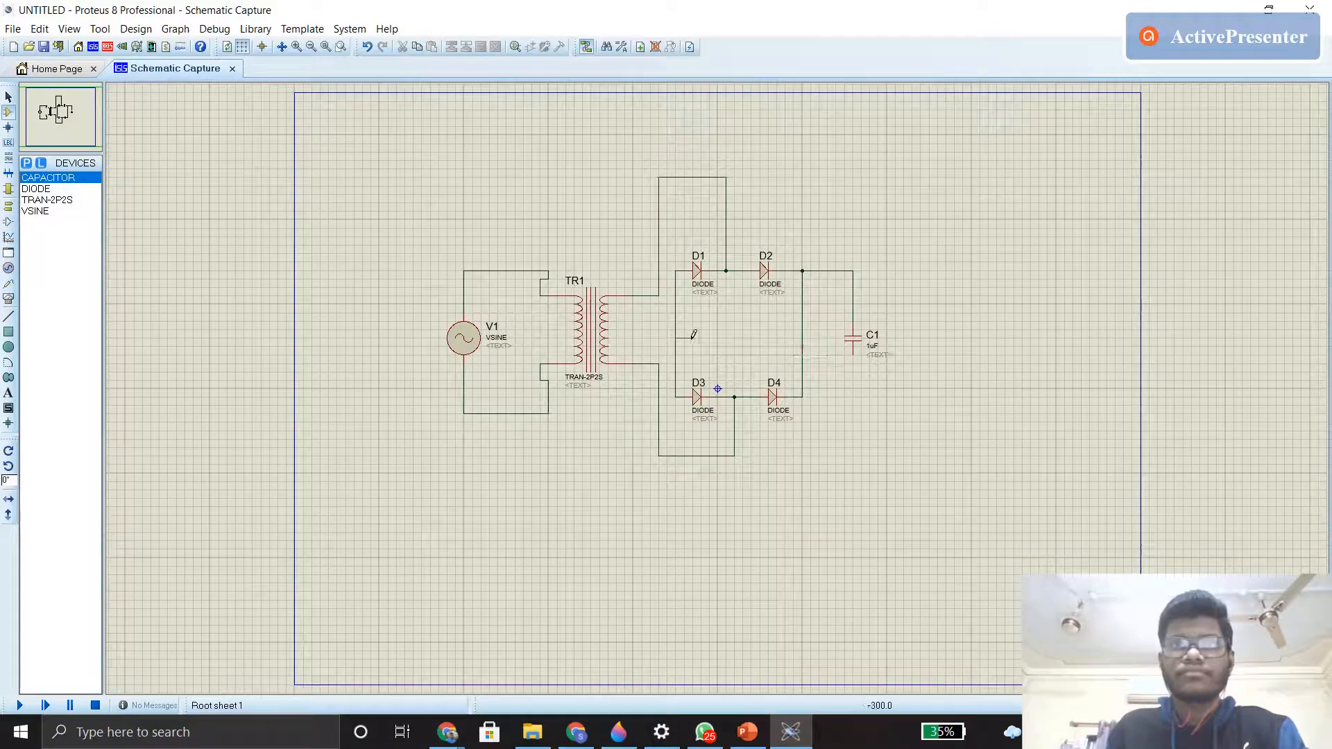
{"action": "left_click", "coordinate": [747, 732]}
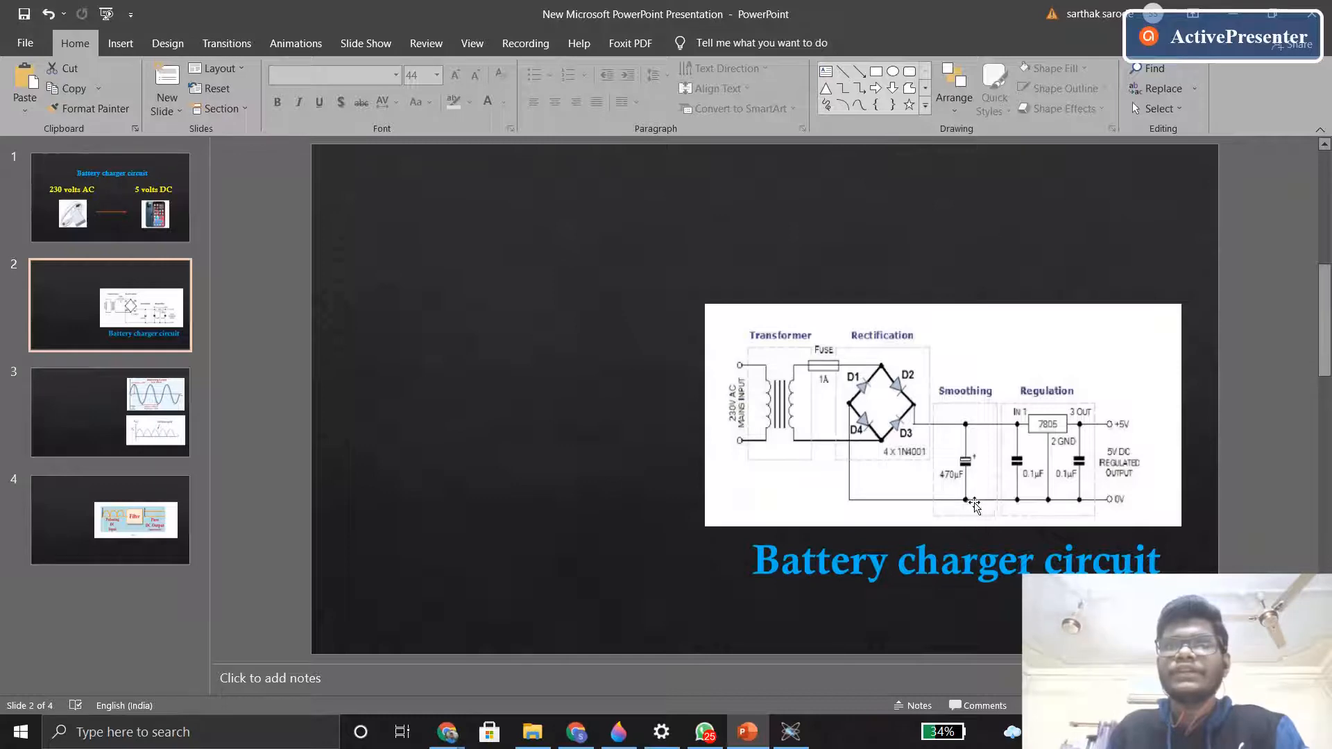
{"action": "key", "text": "alt+Tab"}
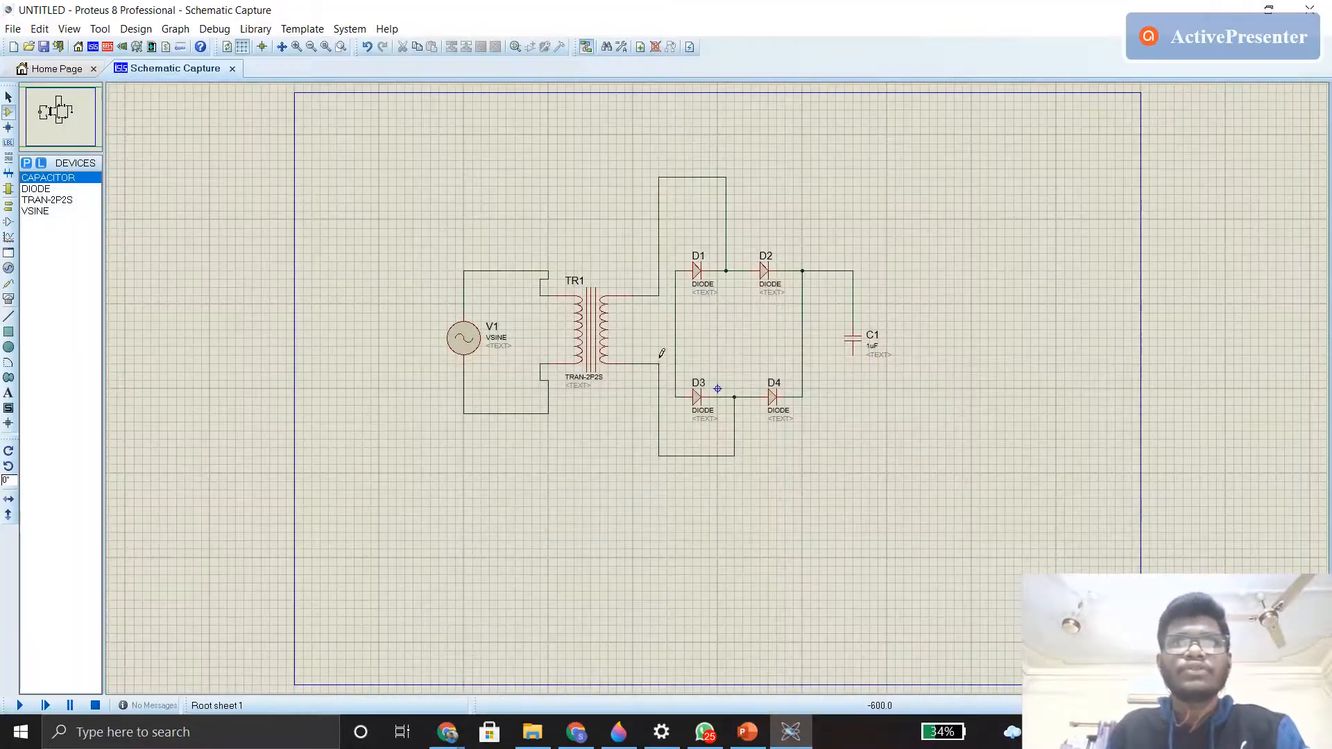
{"action": "left_click", "coordinate": [678, 328]}
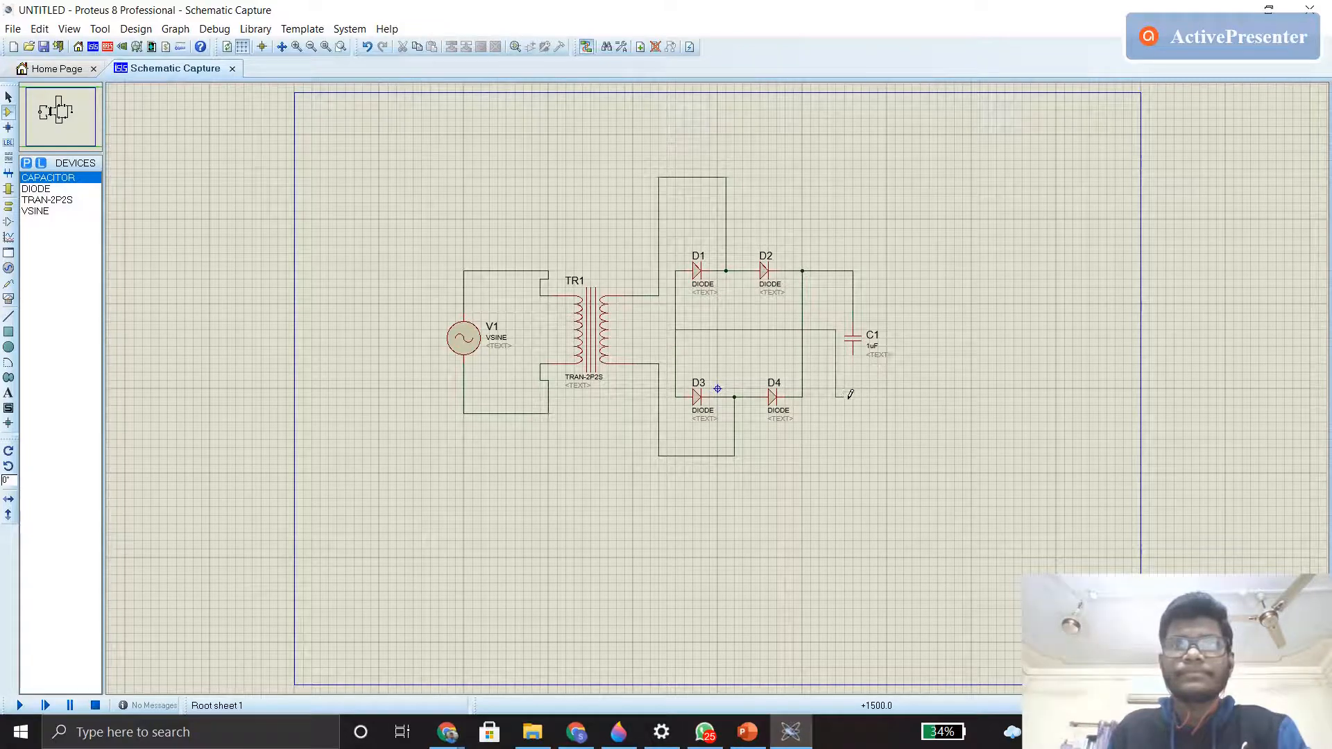
{"action": "left_click", "coordinate": [854, 357]}
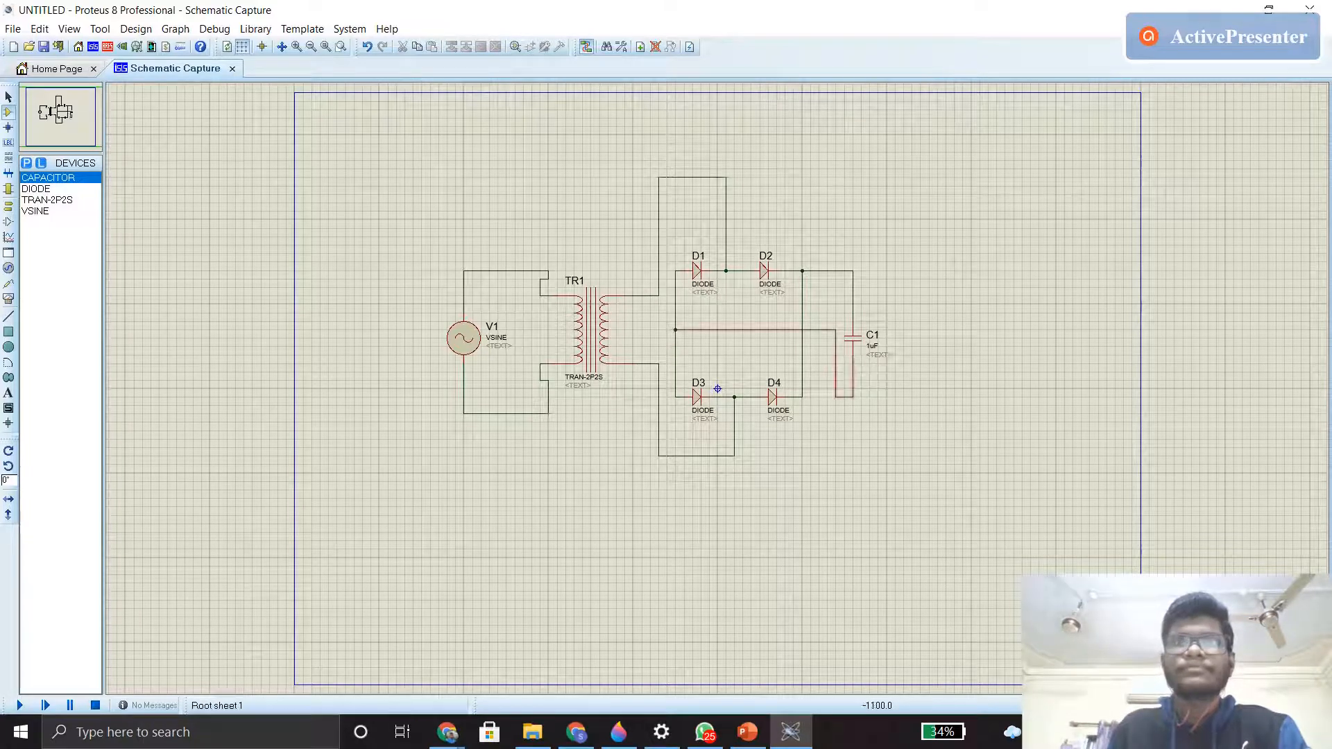
- Set the value of capacitor C1 to 1000uF
{"action": "double_click", "coordinate": [871, 347]}
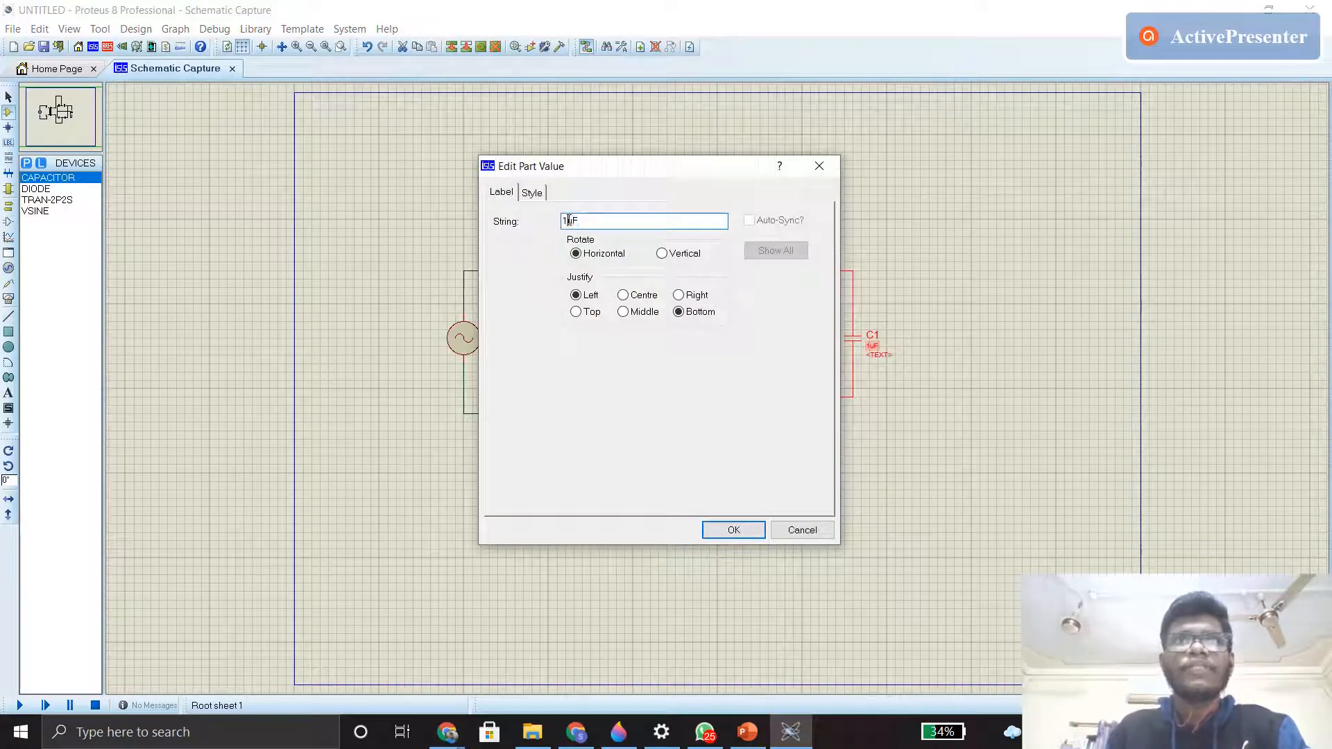
{"action": "type", "text": "500"}
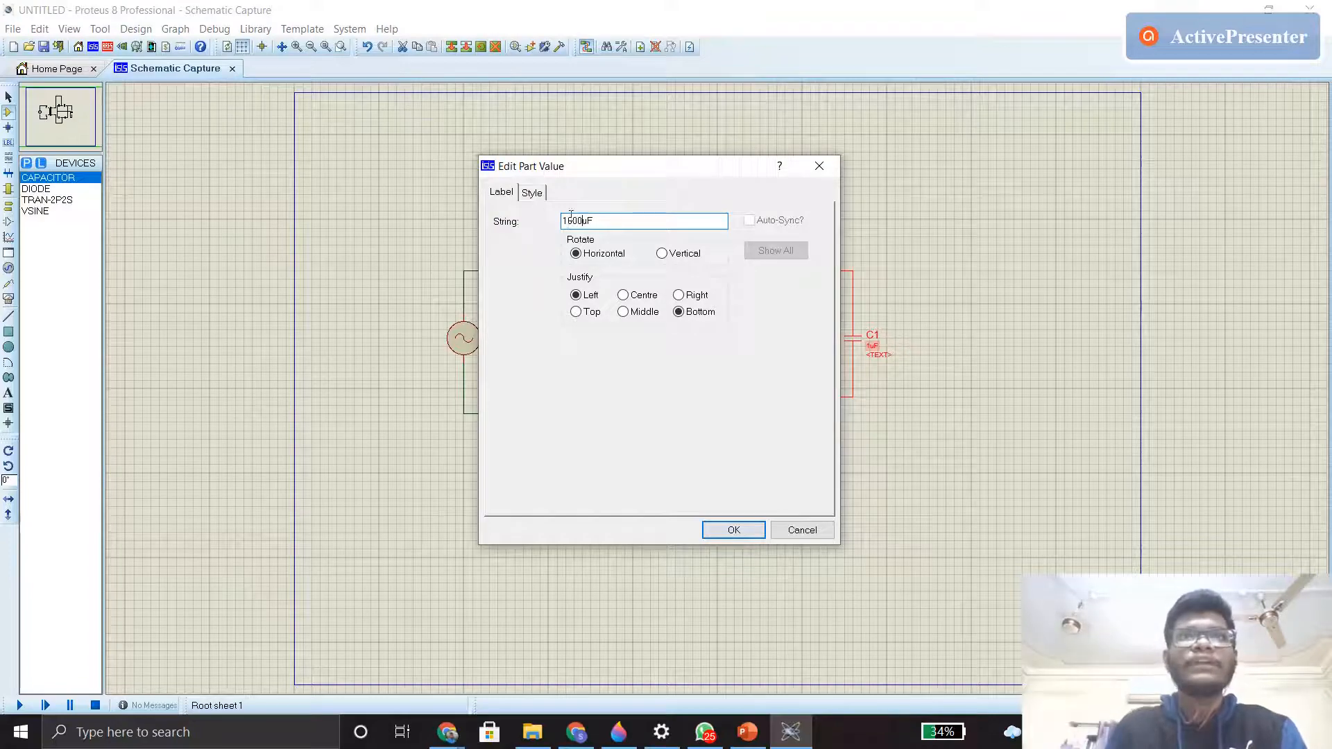
{"action": "left_click", "coordinate": [734, 530]}
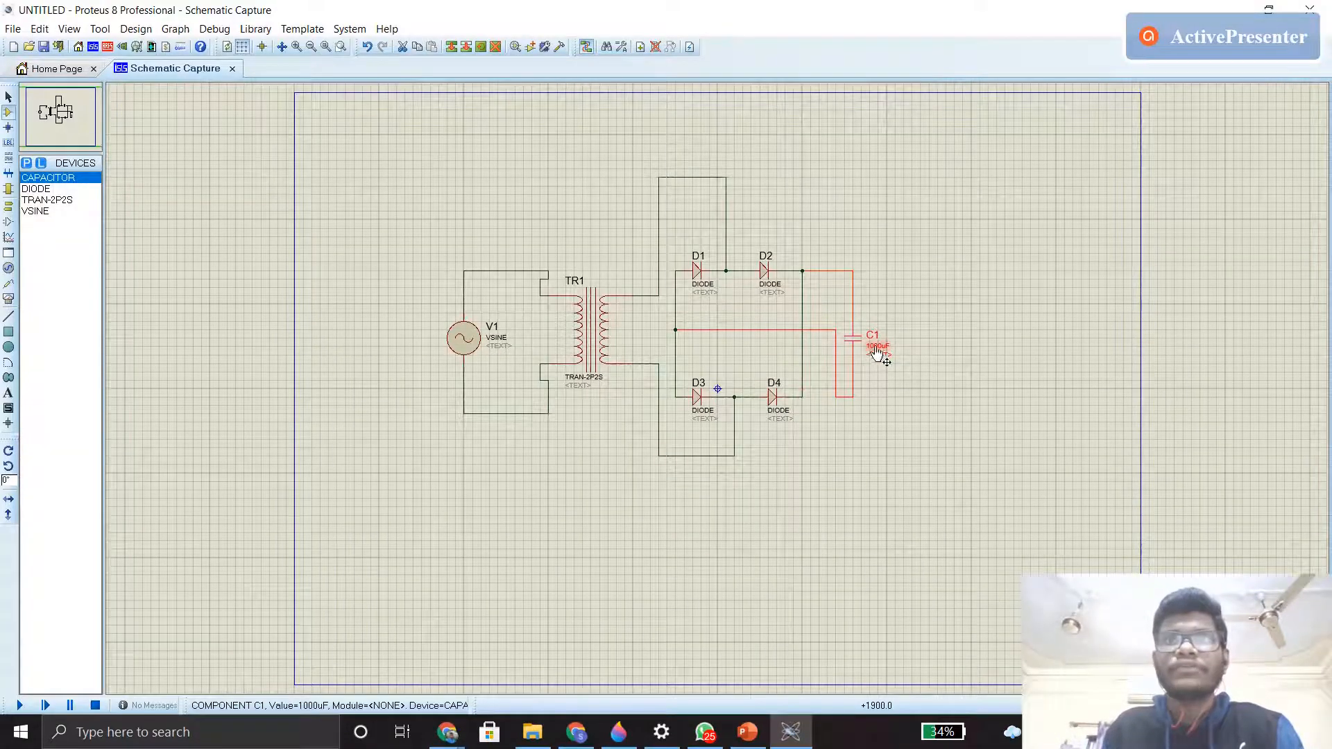
- Set the value of capacitor C1 to 470uF and clear the selection
{"action": "double_click", "coordinate": [876, 349]}
{"action": "left_click", "coordinate": [581, 221]}
{"action": "key", "text": "BackSpace"}
{"action": "key", "text": "BackSpace"}
{"action": "key", "text": "BackSpace"}
{"action": "key", "text": "BackSpace"}
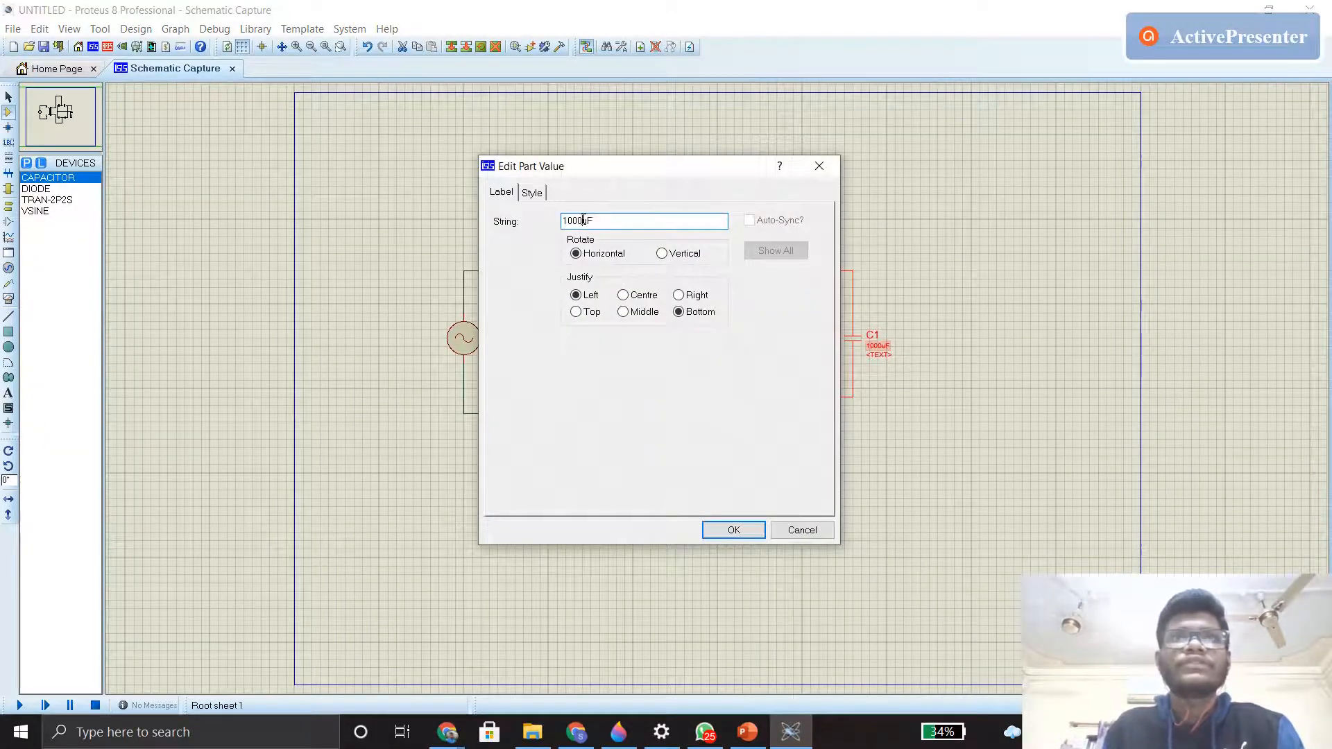
{"action": "type", "text": "470"}
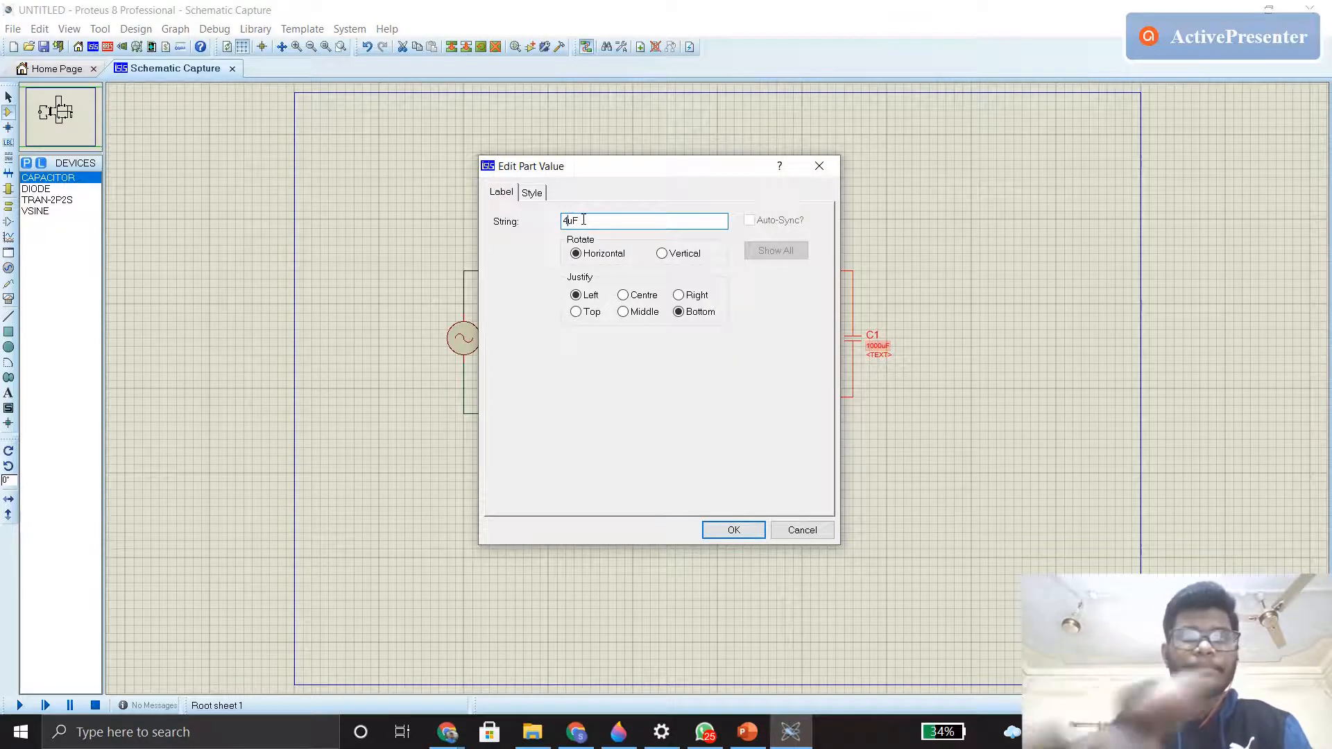
{"action": "left_click", "coordinate": [734, 530]}
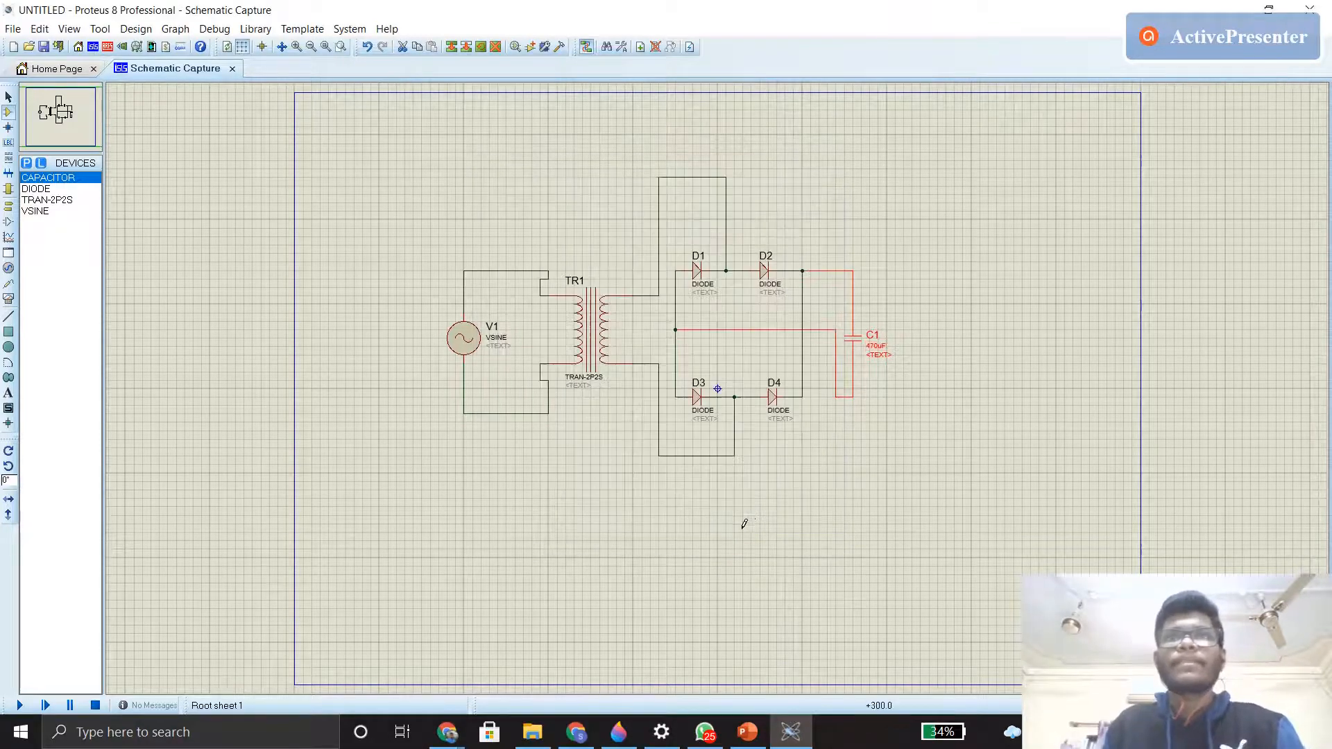
{"action": "left_click", "coordinate": [916, 247]}
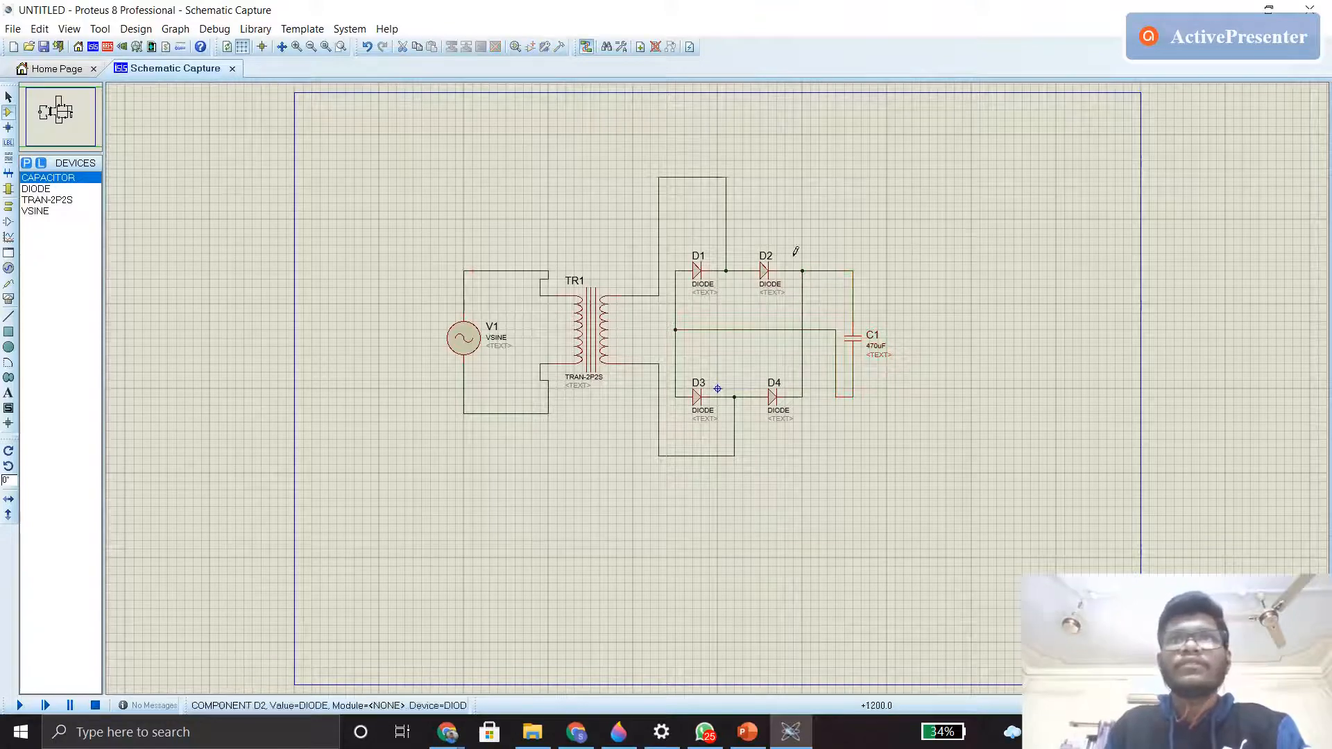
- Find the 7805 5V fixed 1A positive regulator in the device library and add it to the devices
{"action": "left_click", "coordinate": [26, 163]}
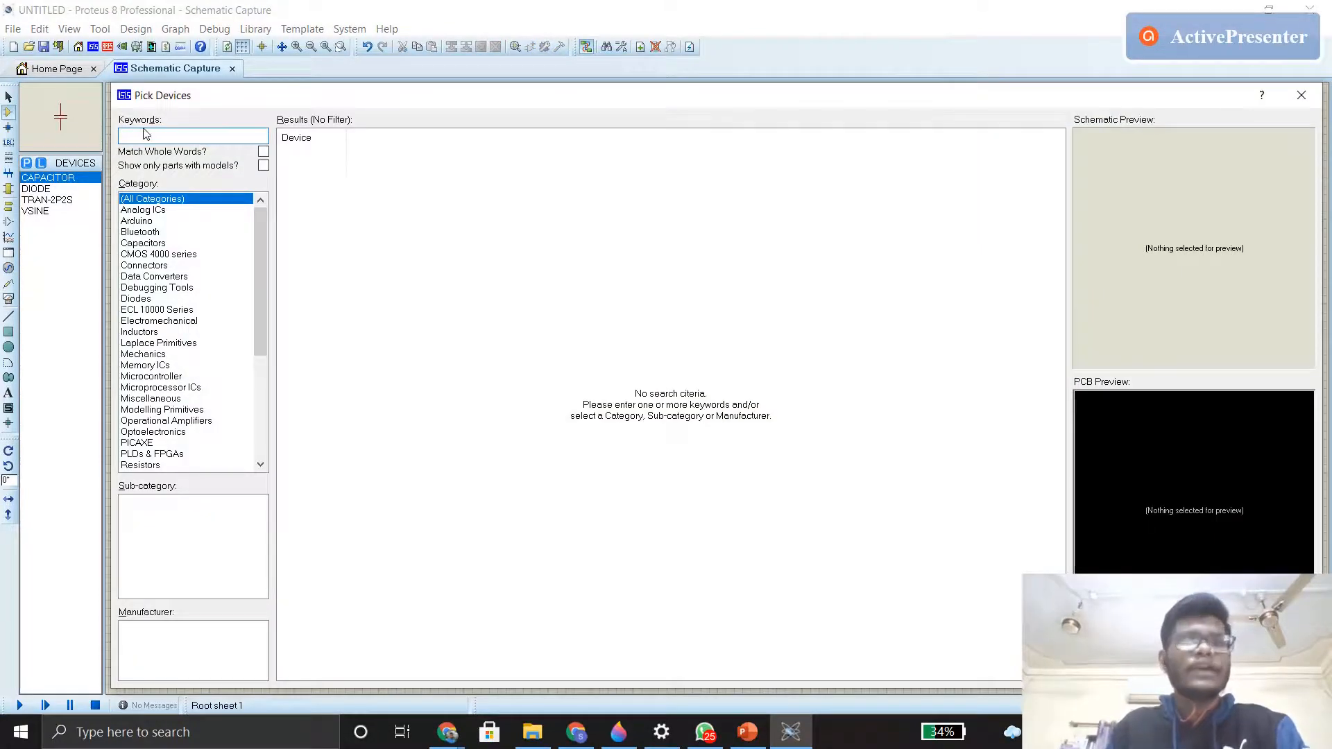
{"action": "type", "text": "780"}
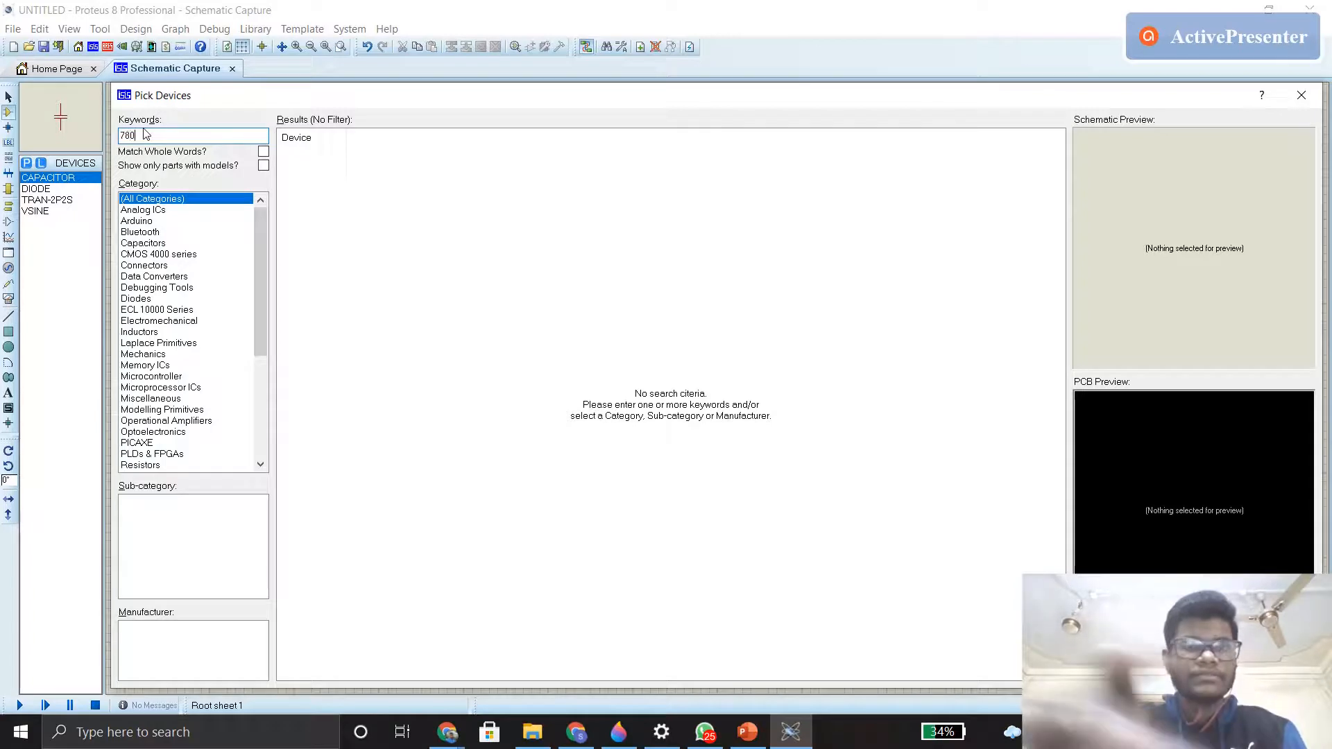
{"action": "type", "text": "5"}
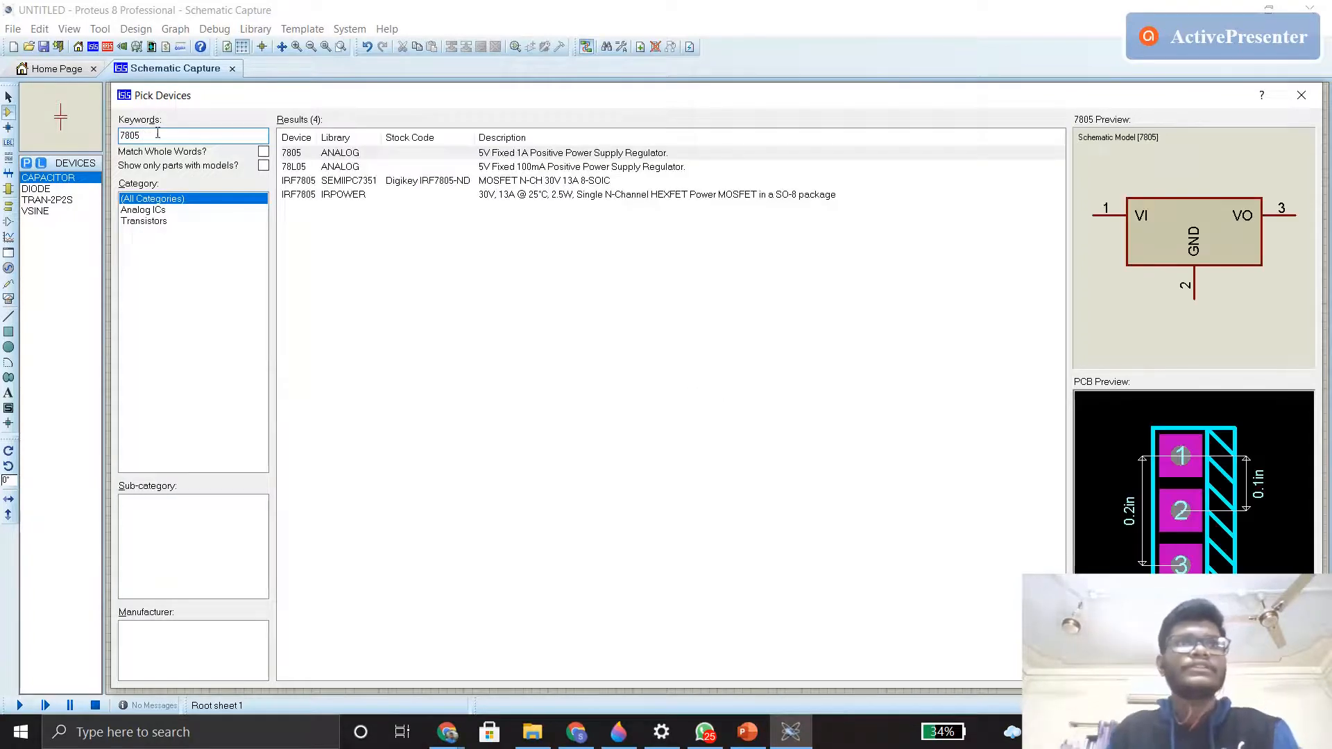
{"action": "left_click", "coordinate": [513, 159]}
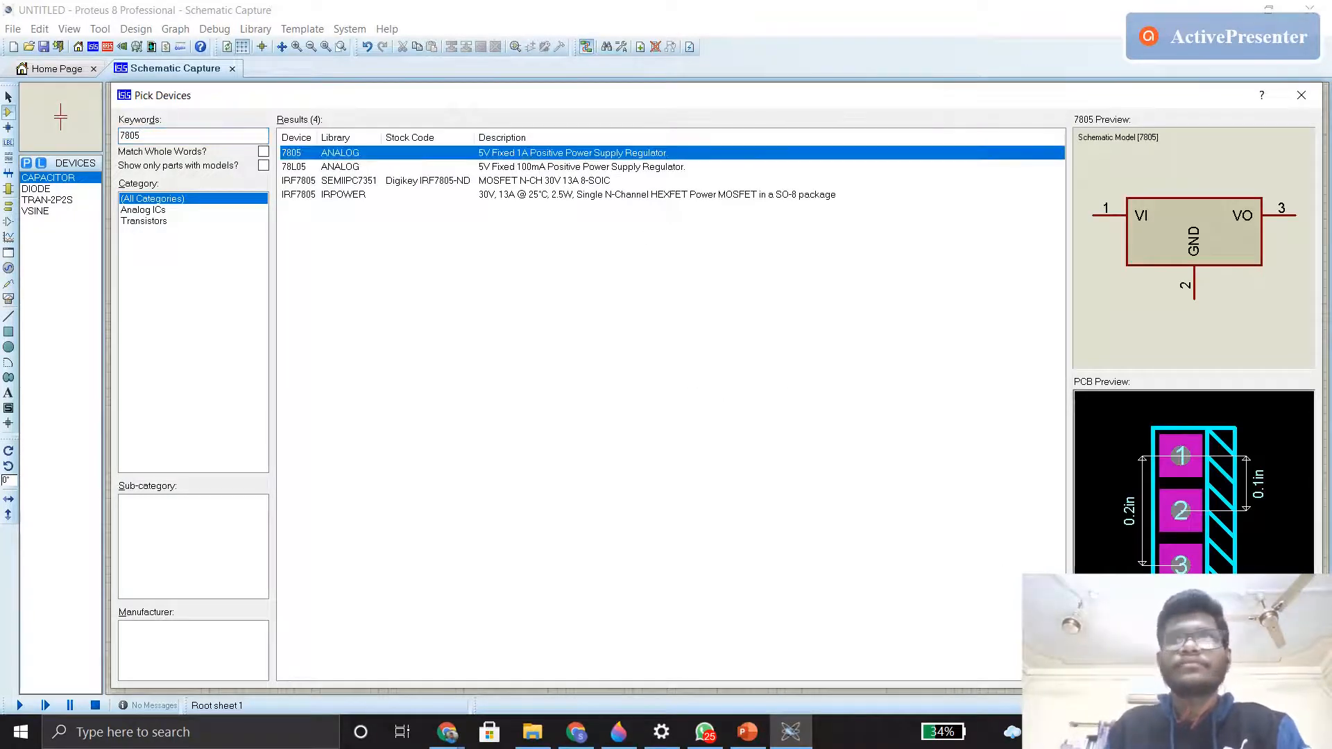
{"action": "left_click", "coordinate": [1222, 672]}
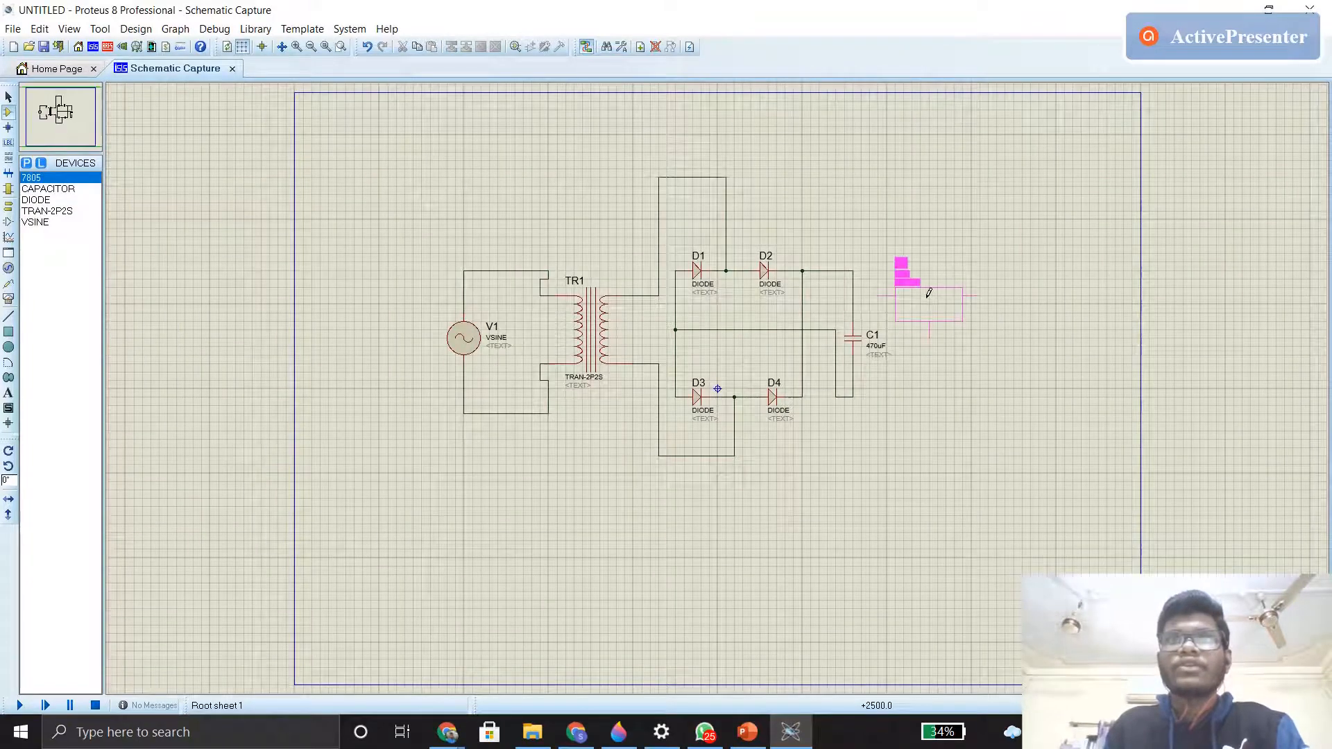
- Place the 7805 to the right of C1, wiring its VI pin to C1's upper wire and its GND pin to C1's lower wire
{"action": "left_click", "coordinate": [941, 268]}
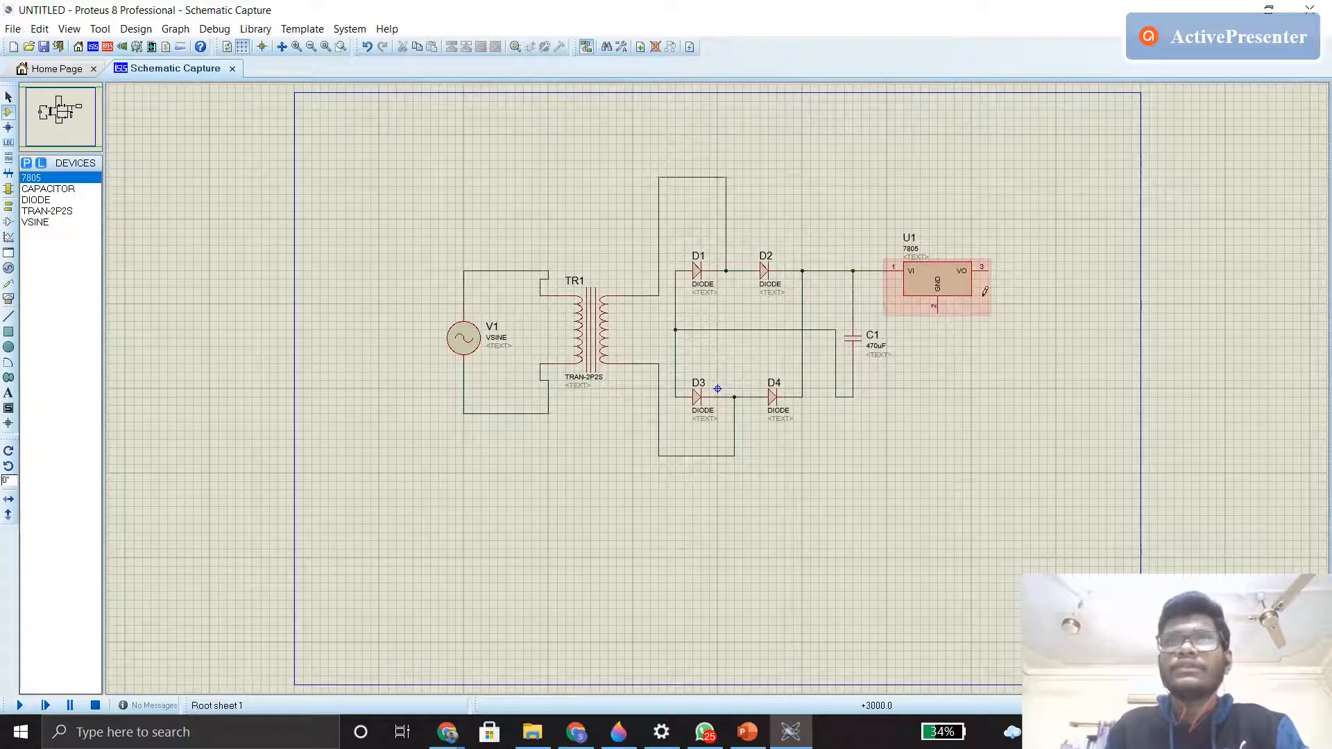
{"action": "left_click", "coordinate": [939, 312]}
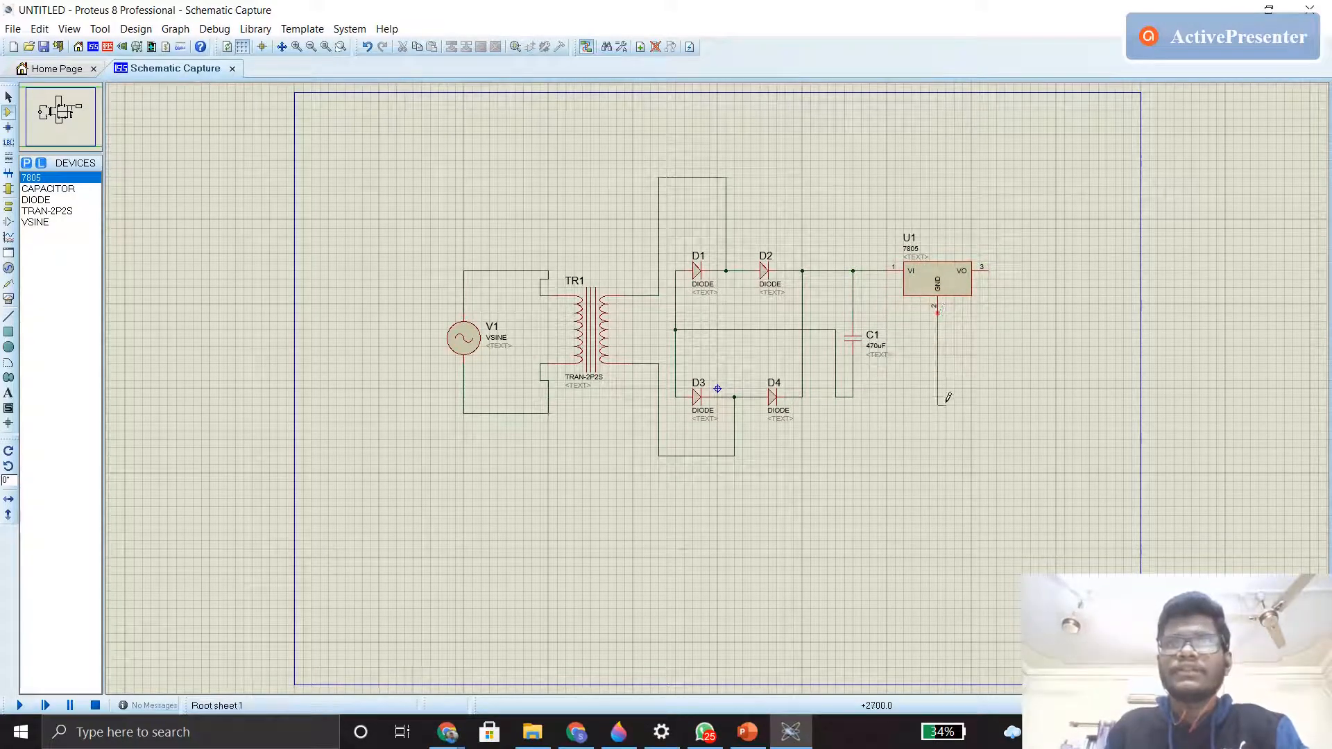
{"action": "left_click", "coordinate": [852, 396]}
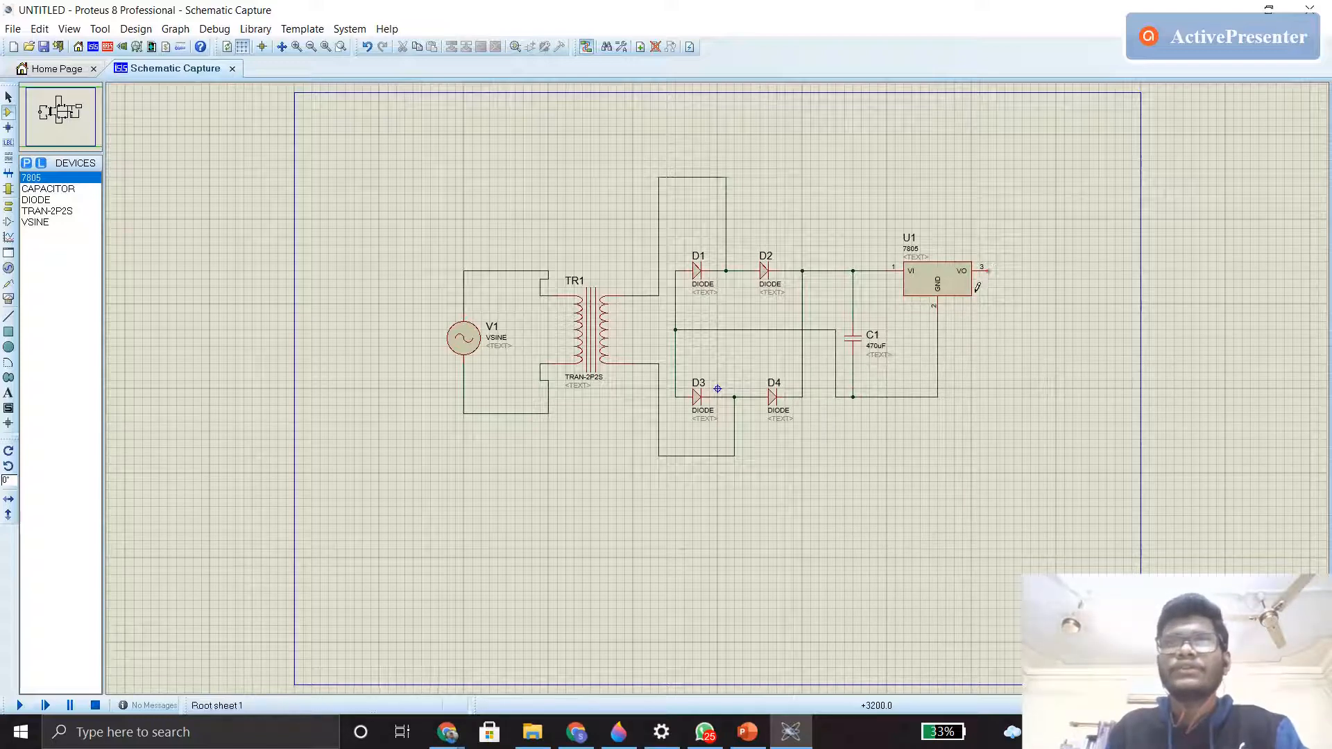
- Check the regulation stage in the PowerPoint diagram, and move regulator U1 right to make room for a capacitor beside C1
{"action": "left_click", "coordinate": [746, 732]}
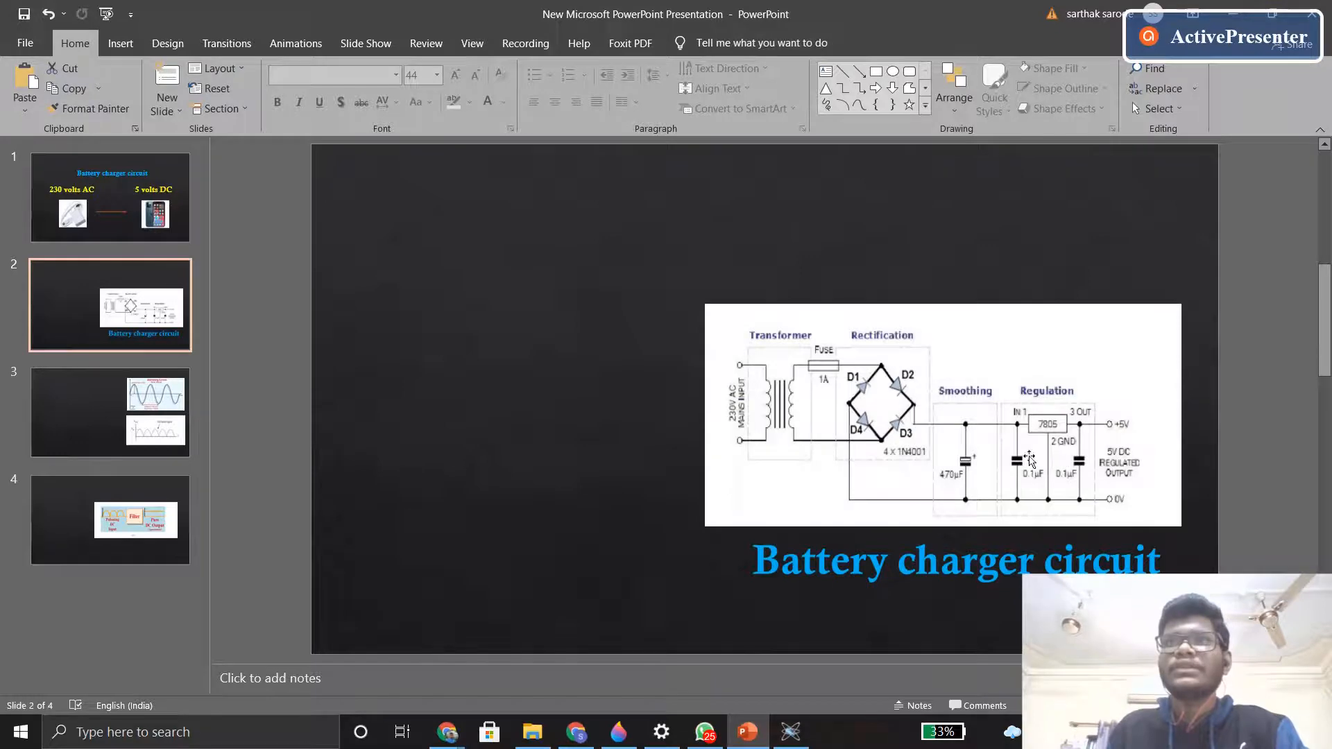
{"action": "left_click", "coordinate": [1239, 14]}
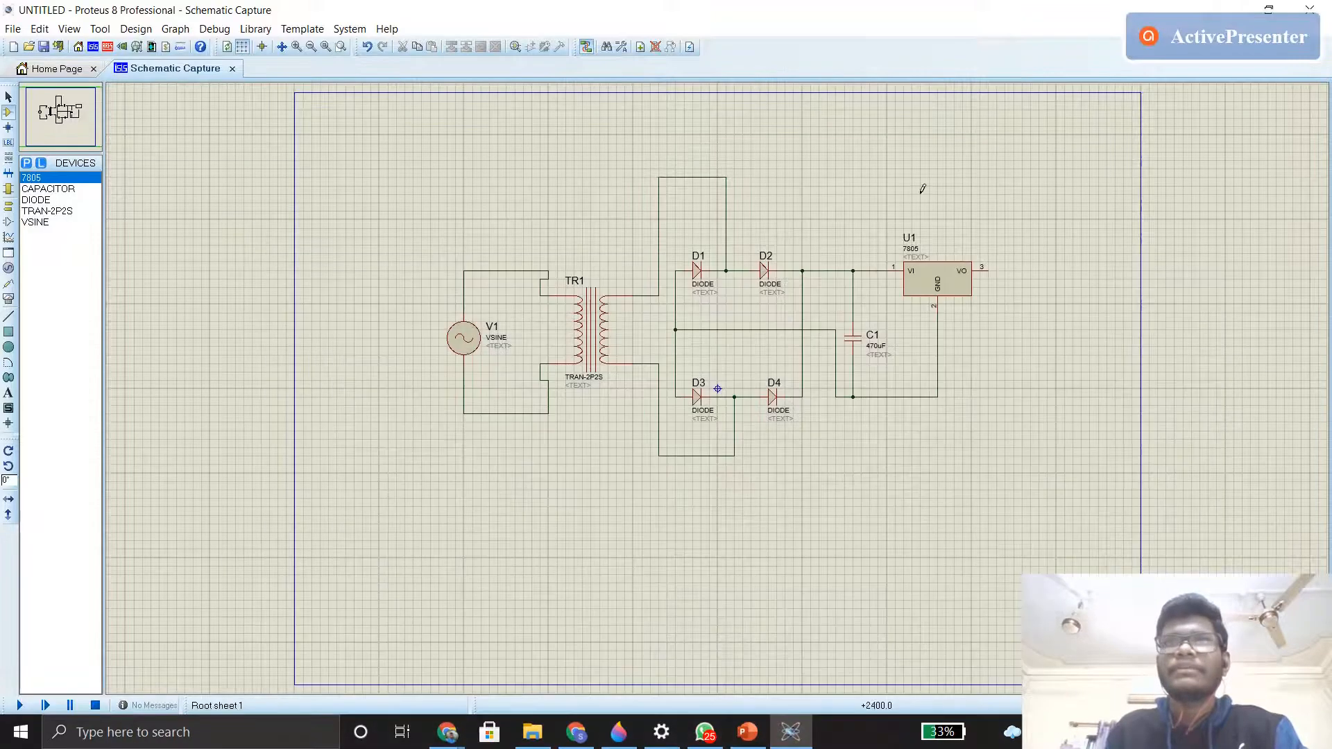
{"action": "right_click", "coordinate": [936, 277]}
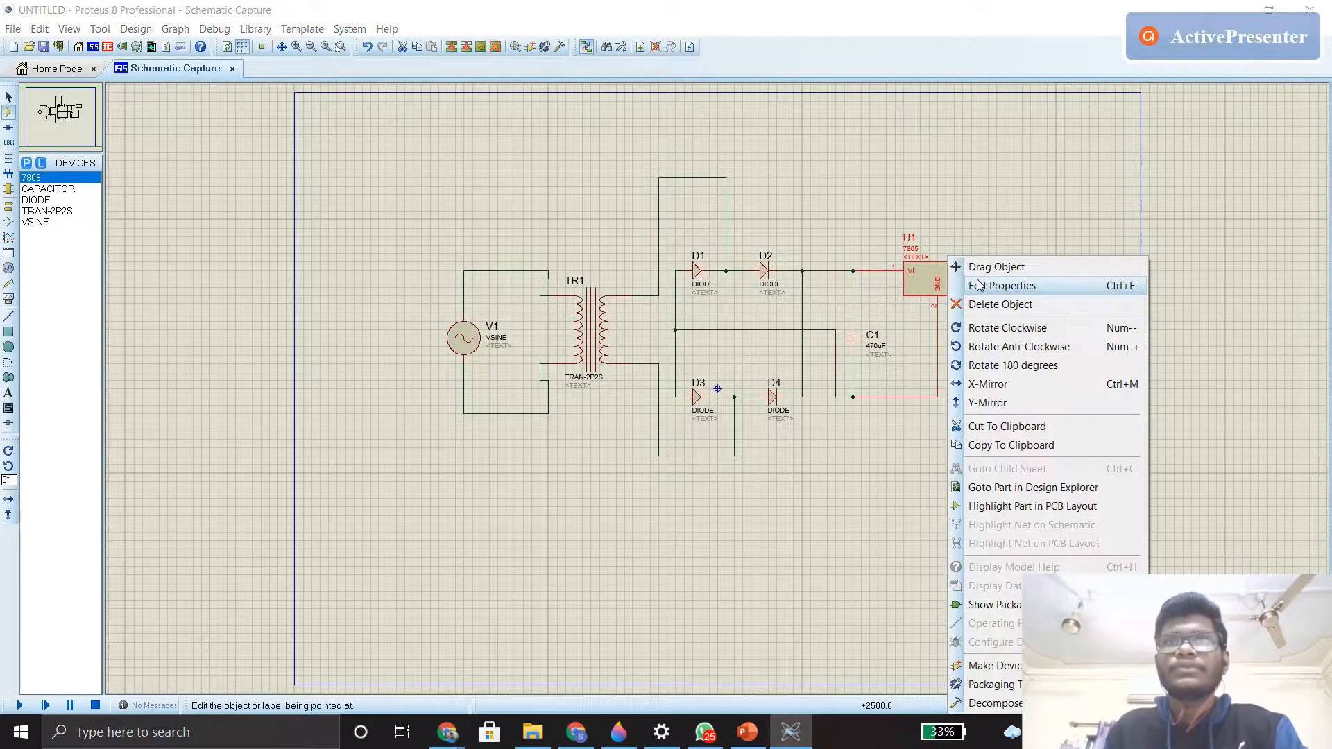
{"action": "left_click", "coordinate": [992, 267]}
{"action": "left_click", "coordinate": [979, 277]}
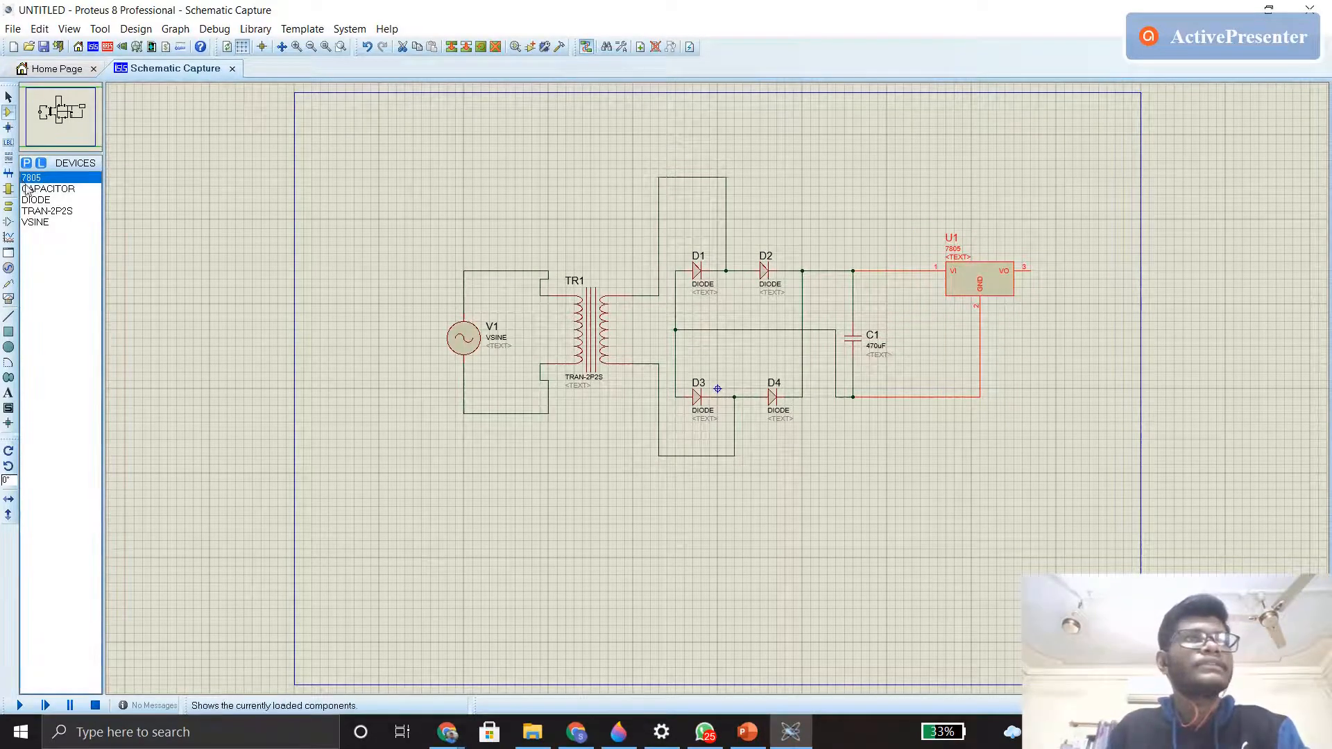
- Place a second capacitor between C1 and regulator U1, and wire its upper terminal to the regulator's input line
{"action": "left_click", "coordinate": [48, 188]}
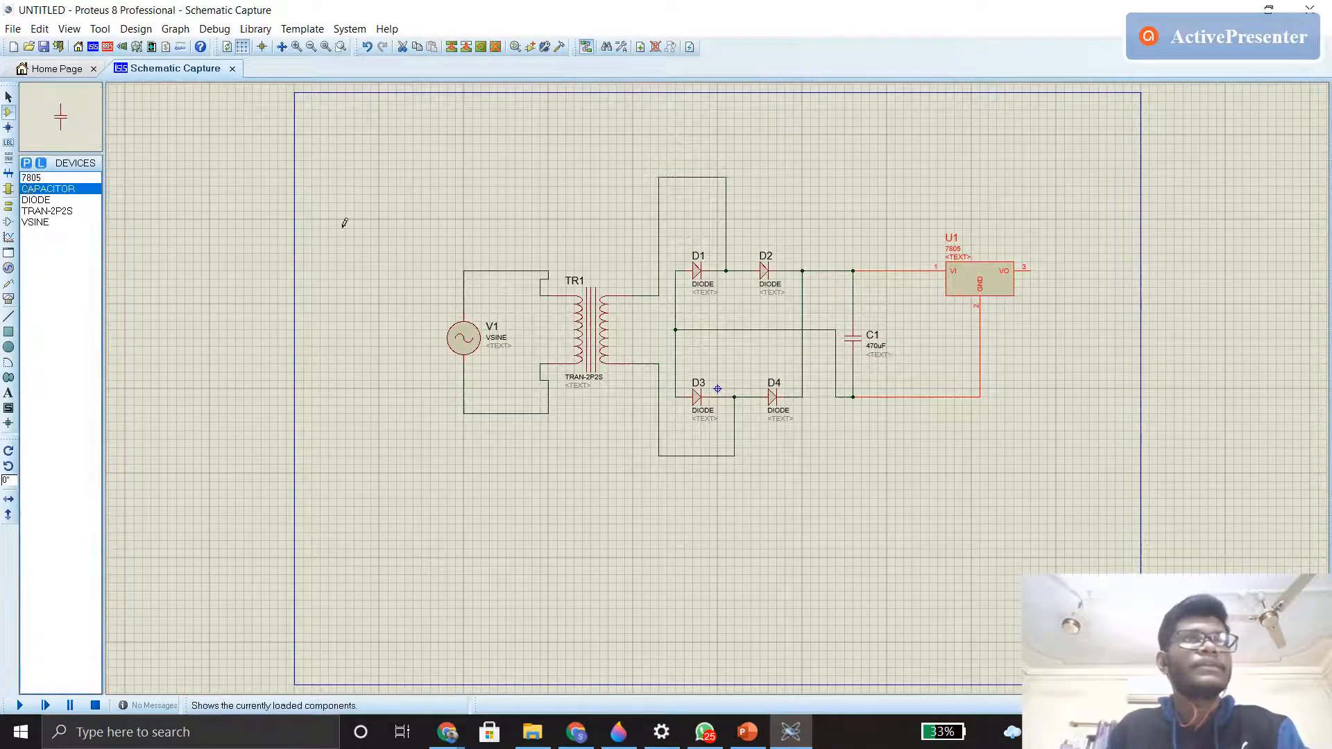
{"action": "left_click", "coordinate": [914, 327]}
{"action": "left_click", "coordinate": [913, 340]}
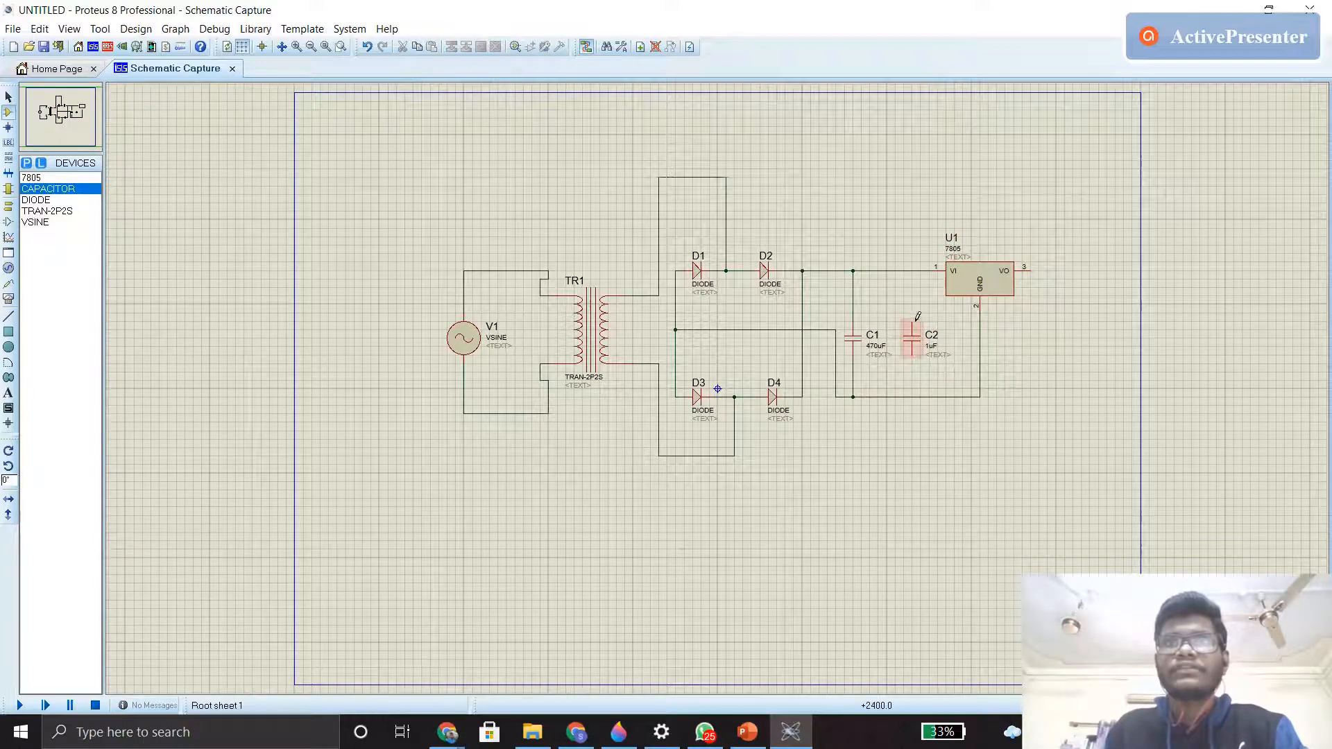
{"action": "left_click", "coordinate": [912, 321]}
{"action": "left_click", "coordinate": [912, 271]}
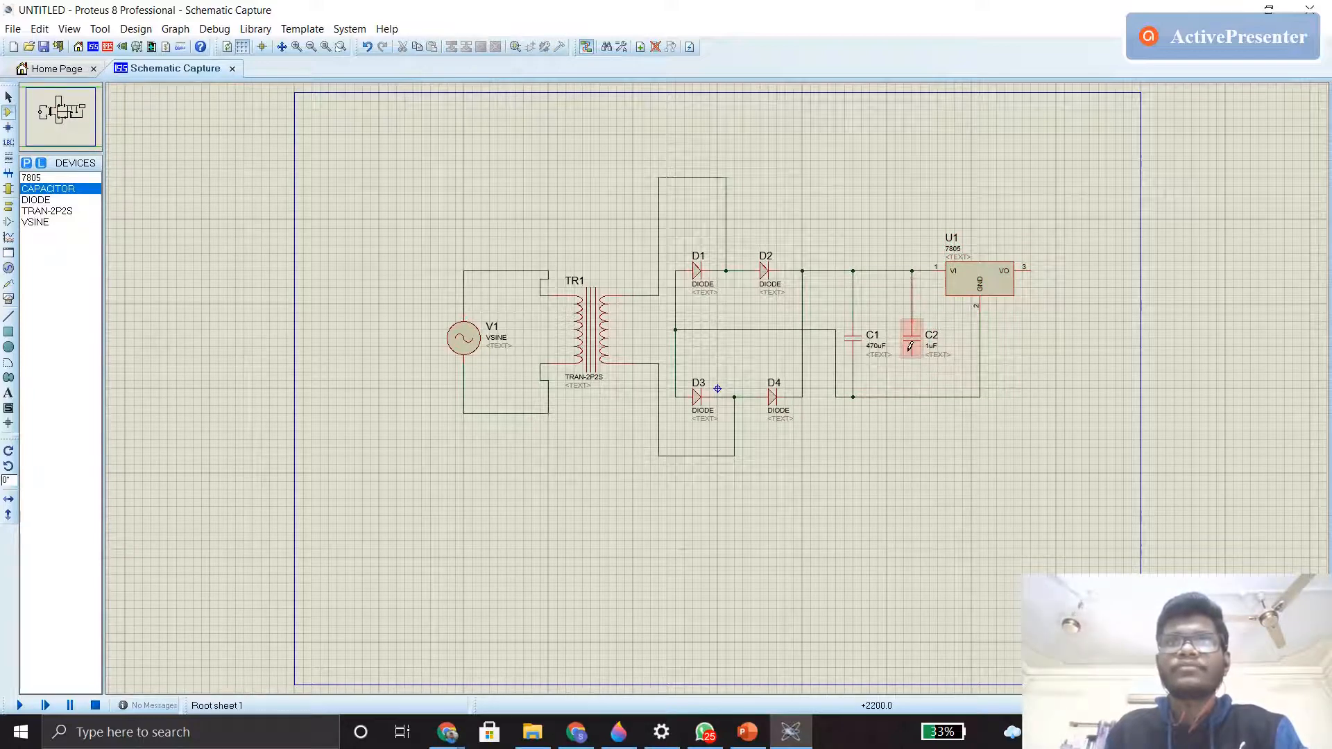
- Wire C2's lower terminal to the ground line and set its capacitance to 0.1uF
{"action": "left_click", "coordinate": [912, 355]}
{"action": "left_click", "coordinate": [913, 397]}
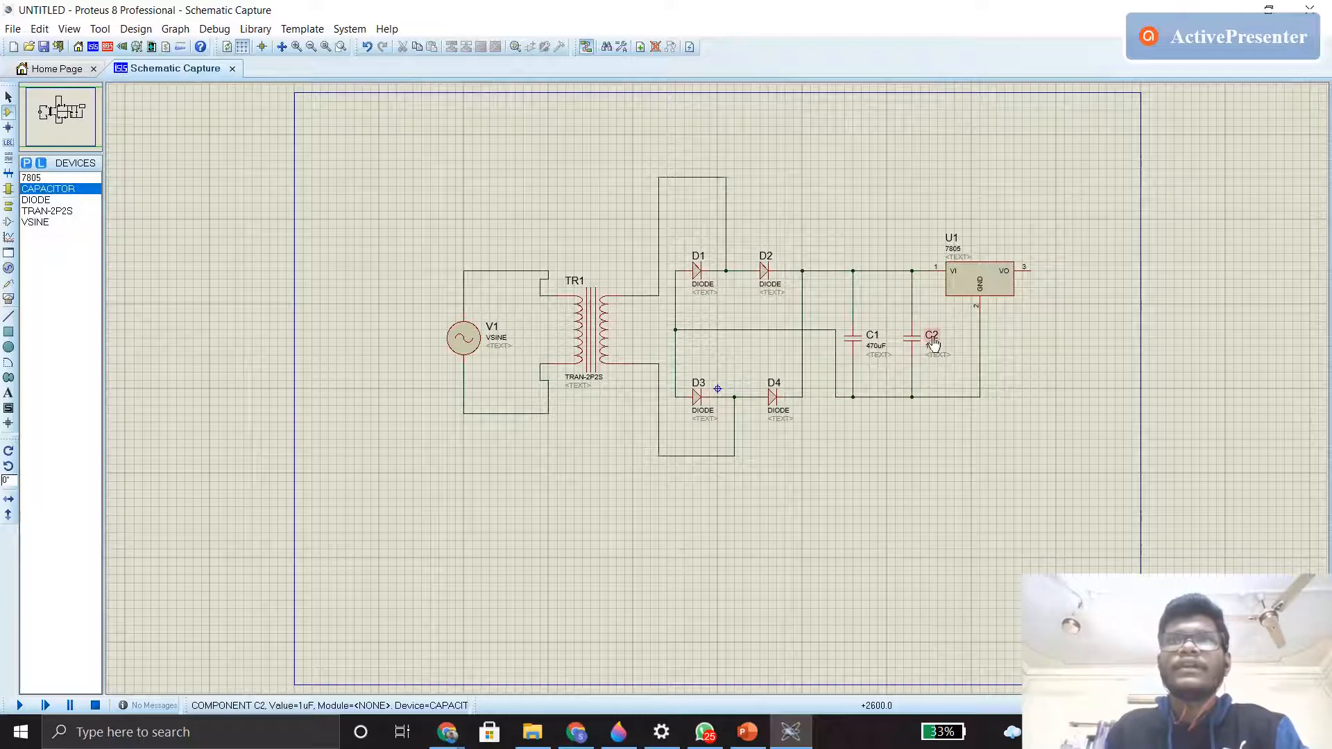
{"action": "double_click", "coordinate": [931, 345]}
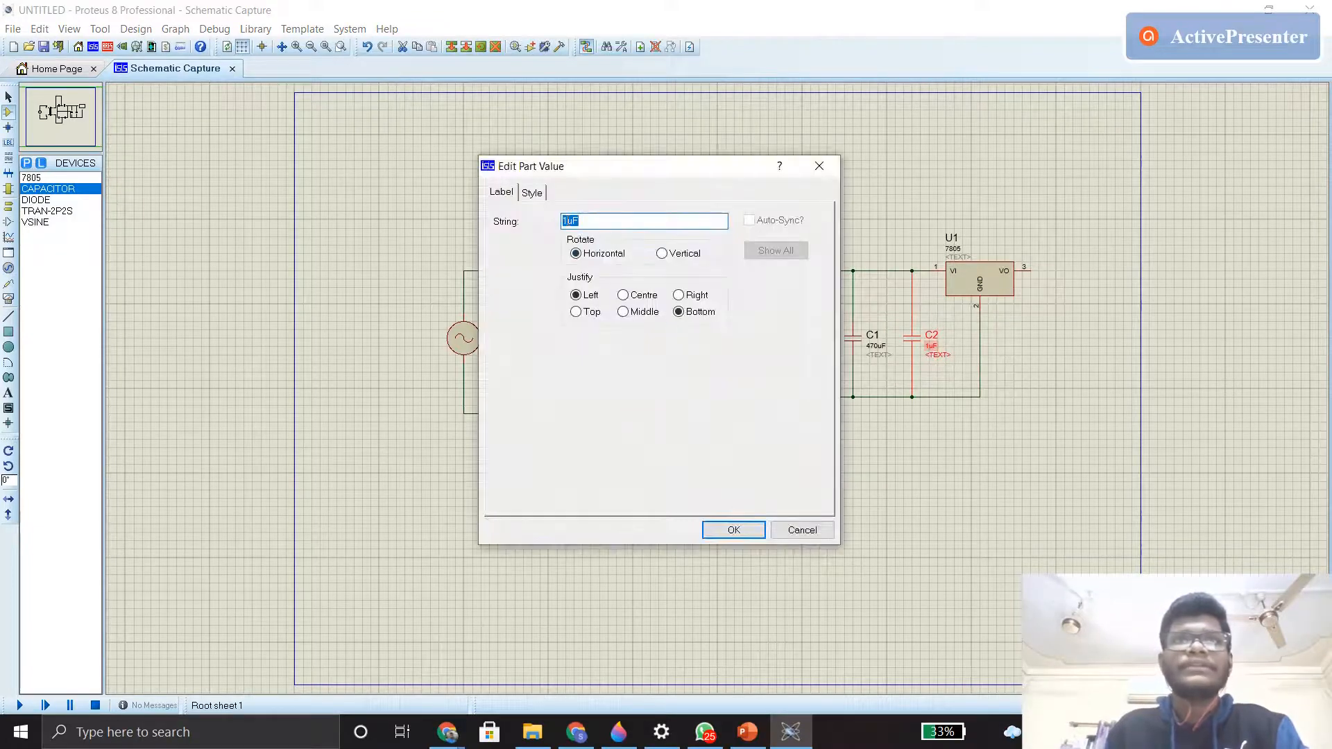
{"action": "key", "text": "BackSpace"}
{"action": "type", "text": "0.2"}
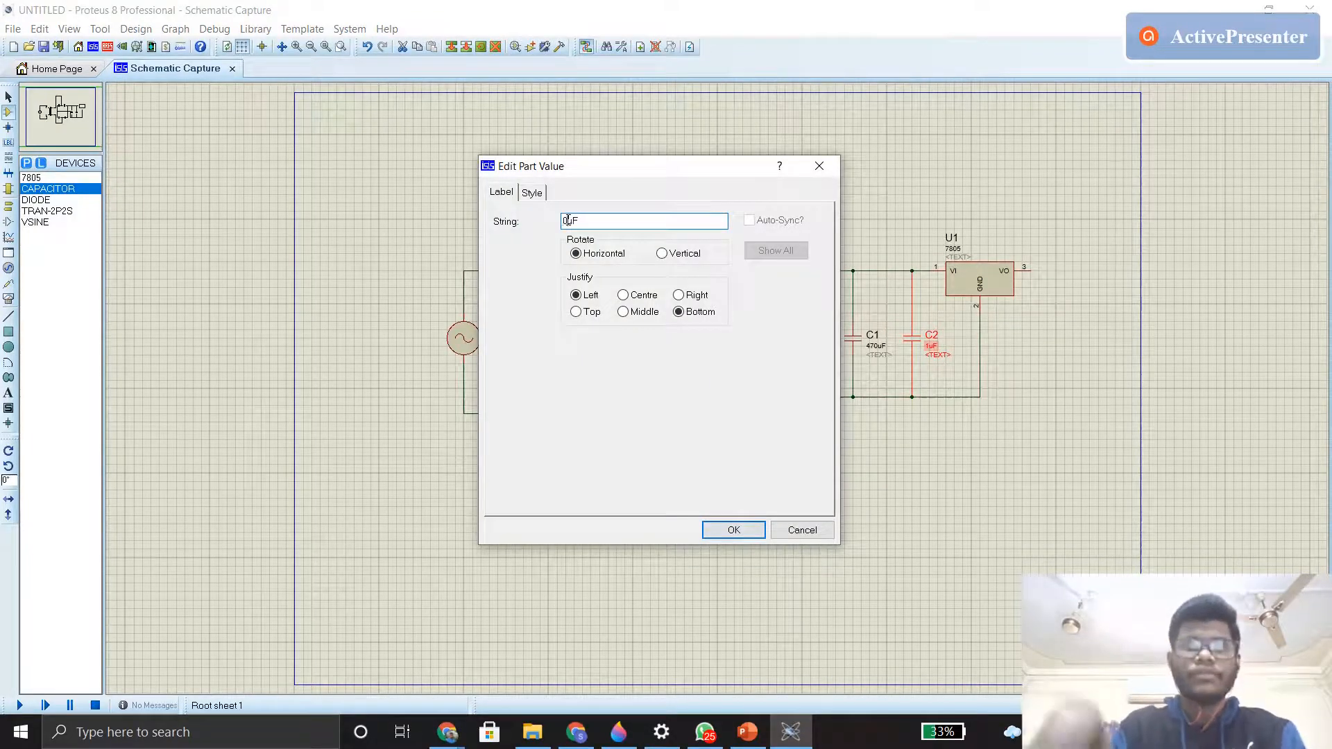
{"action": "key", "text": "BackSpace"}
{"action": "type", "text": "1"}
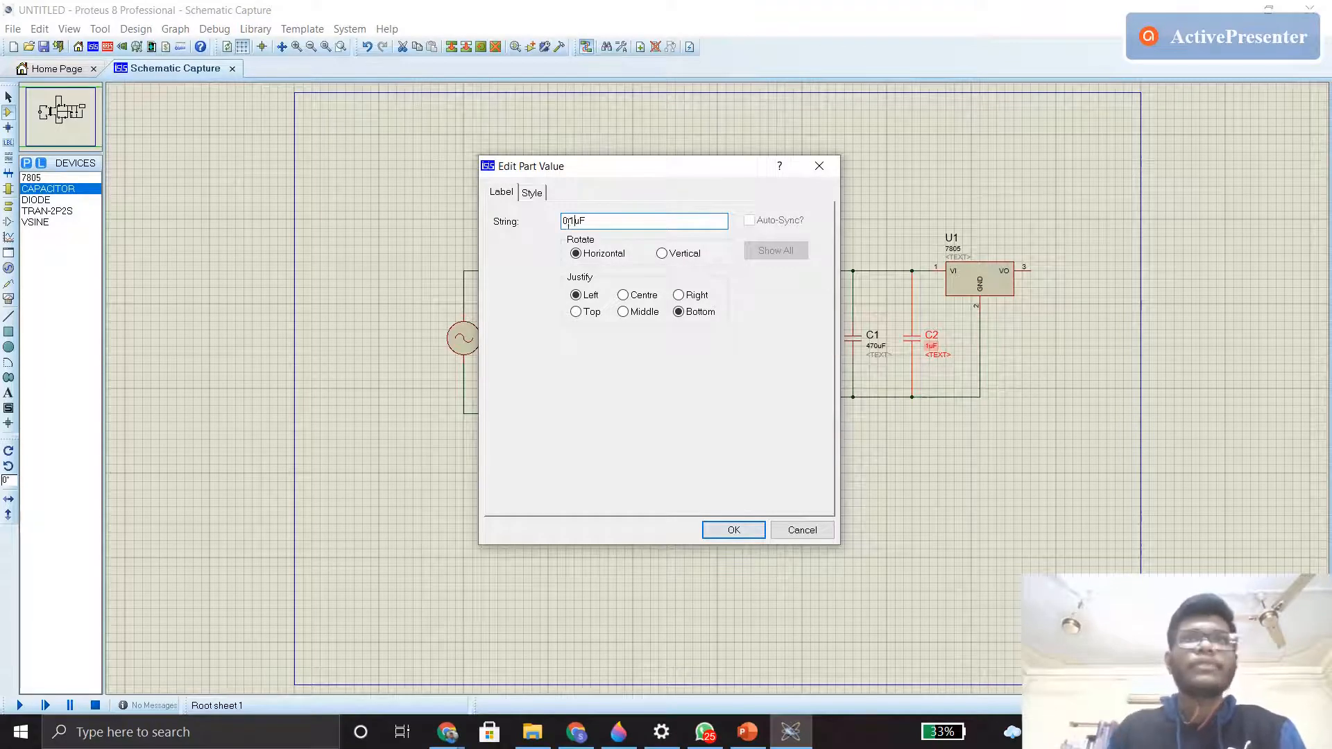
{"action": "left_click", "coordinate": [733, 531]}
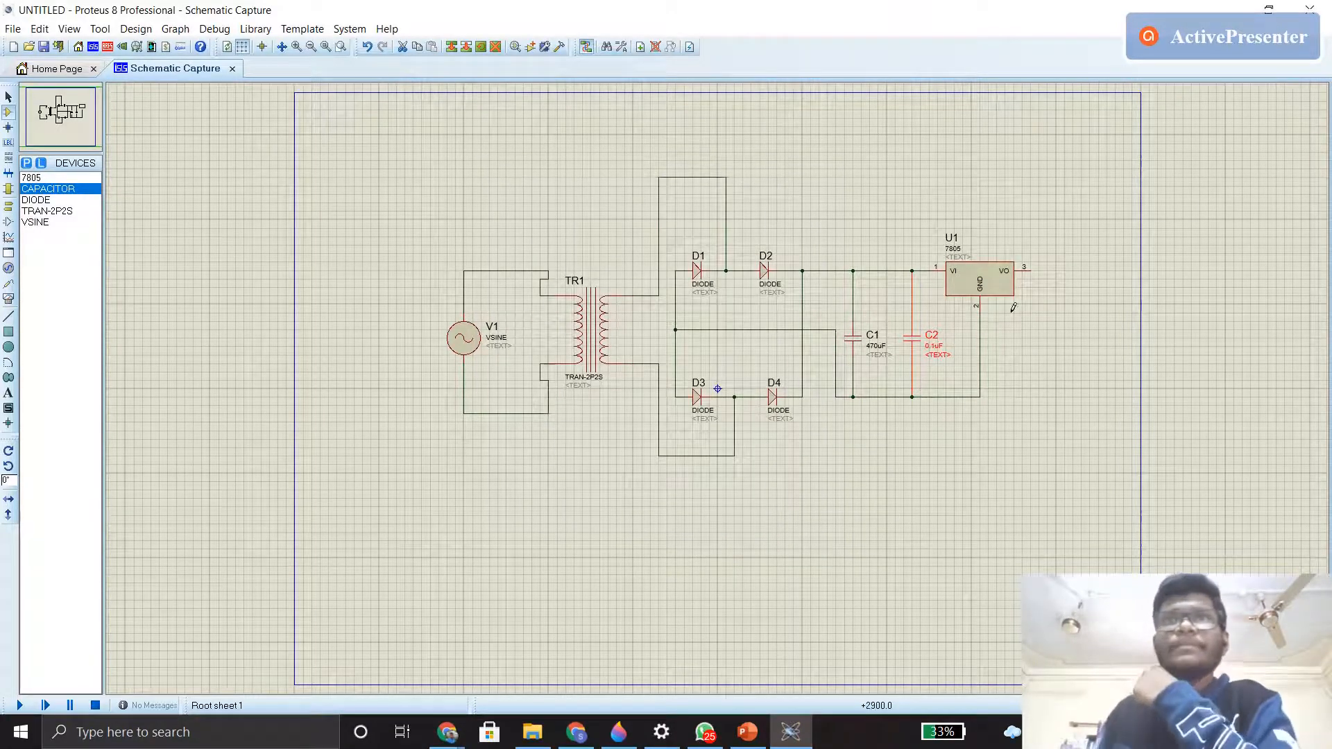
- Place a third capacitor below U1's VO pin, wiring its upper terminal to VO and its lower terminal to the ground line
{"action": "left_click", "coordinate": [63, 193]}
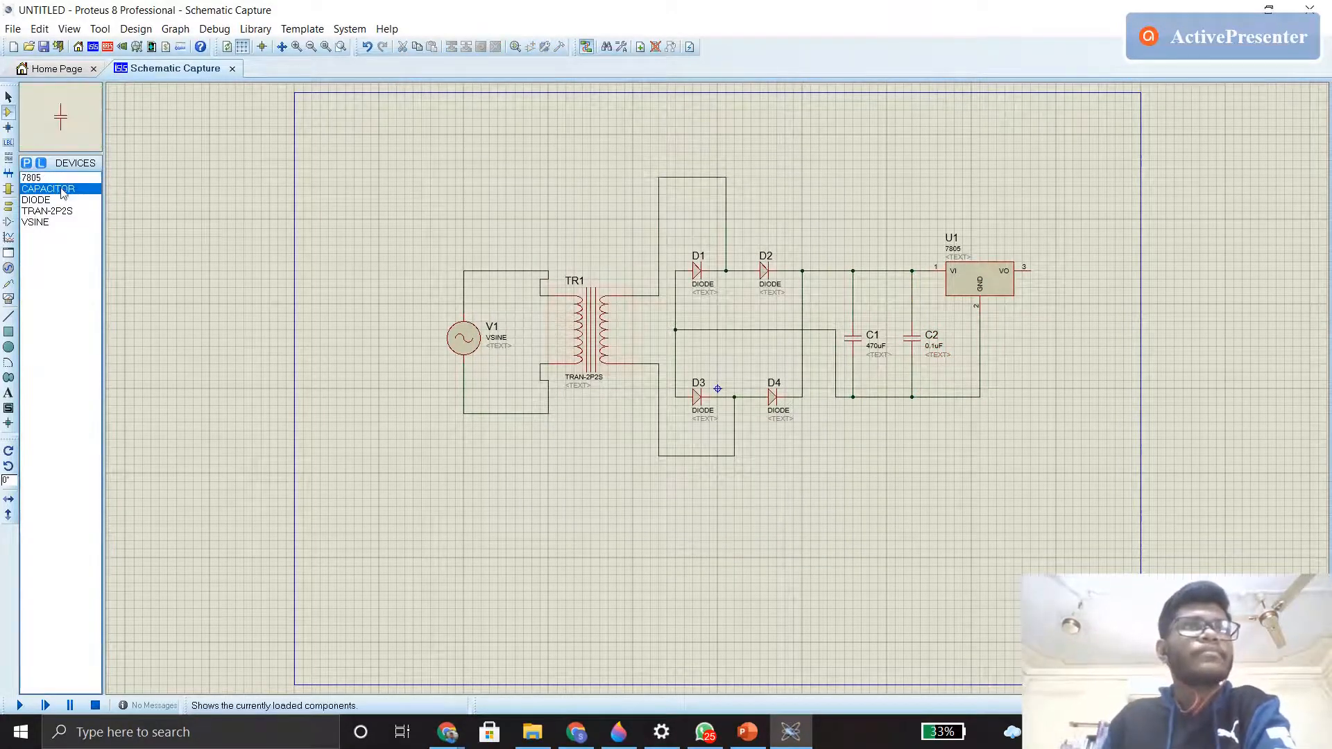
{"action": "left_click", "coordinate": [1030, 344]}
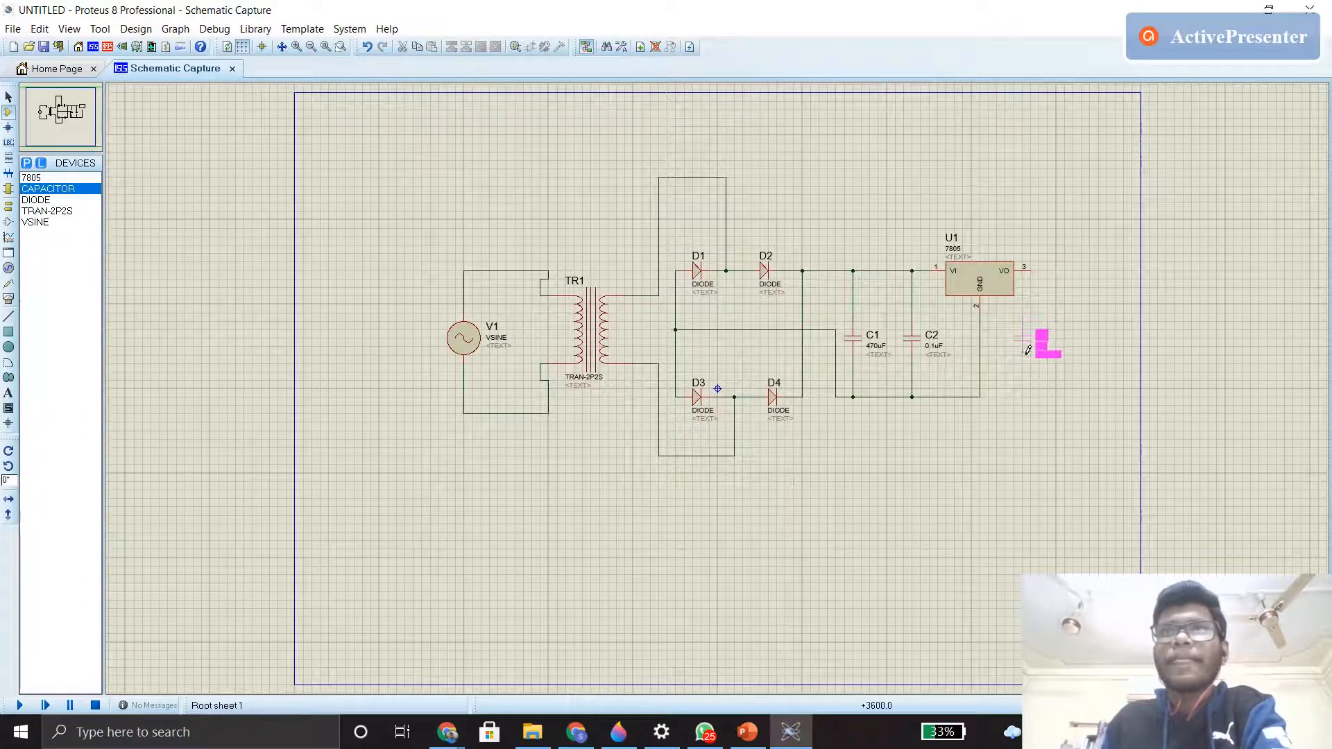
{"action": "left_click", "coordinate": [1028, 350]}
{"action": "right_click", "coordinate": [1024, 340]}
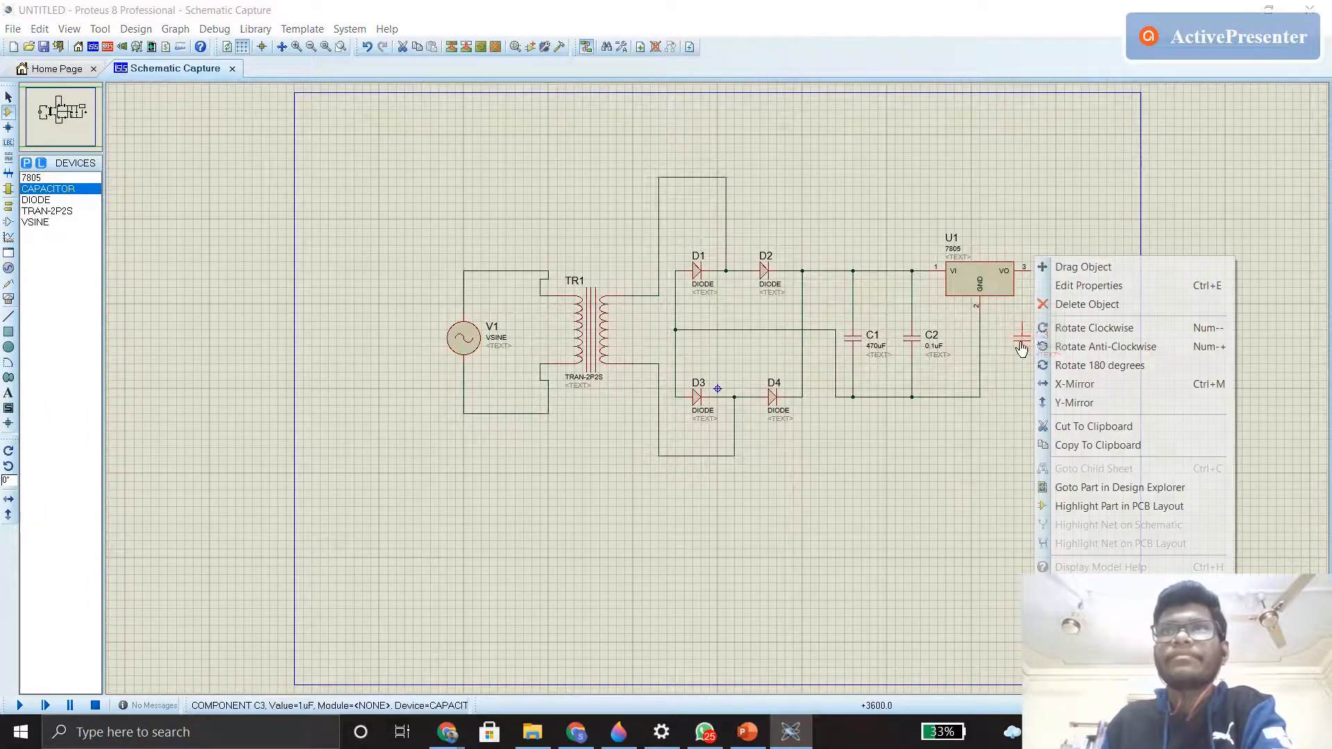
{"action": "left_click", "coordinate": [1072, 269]}
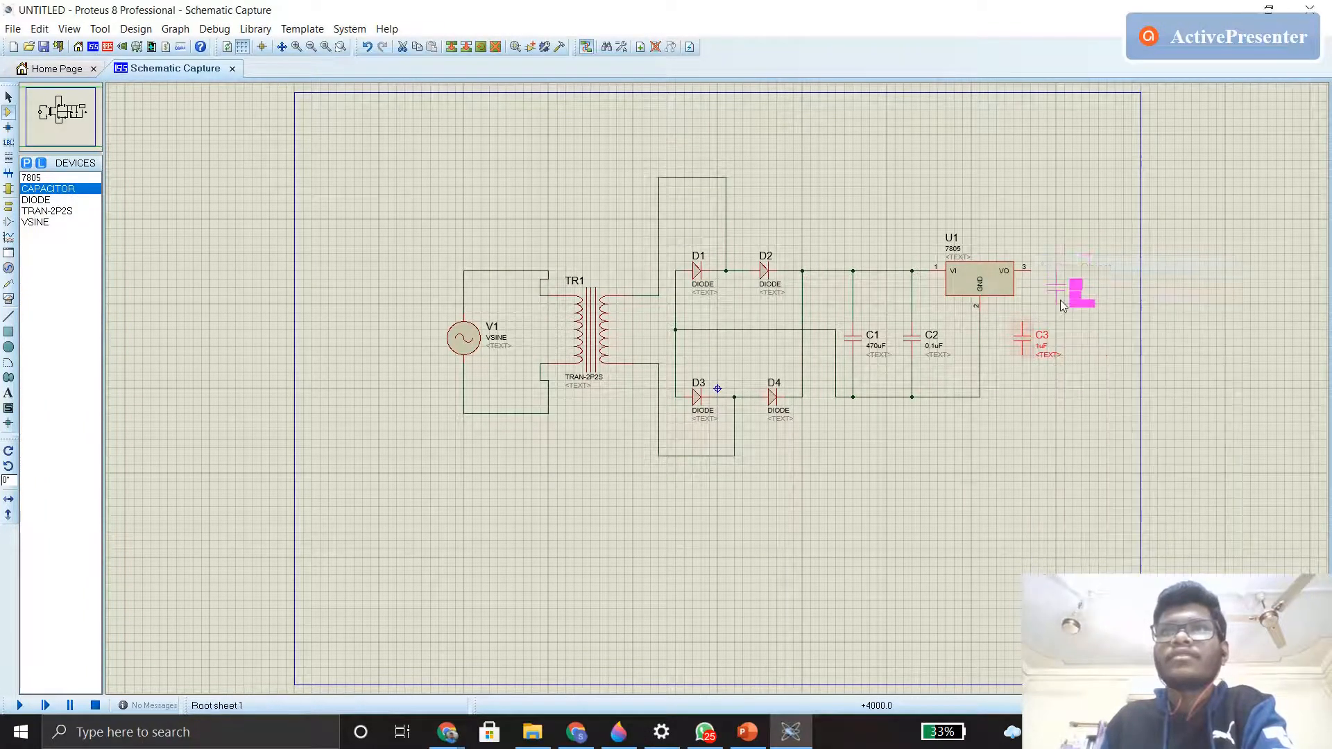
{"action": "left_click", "coordinate": [1032, 340]}
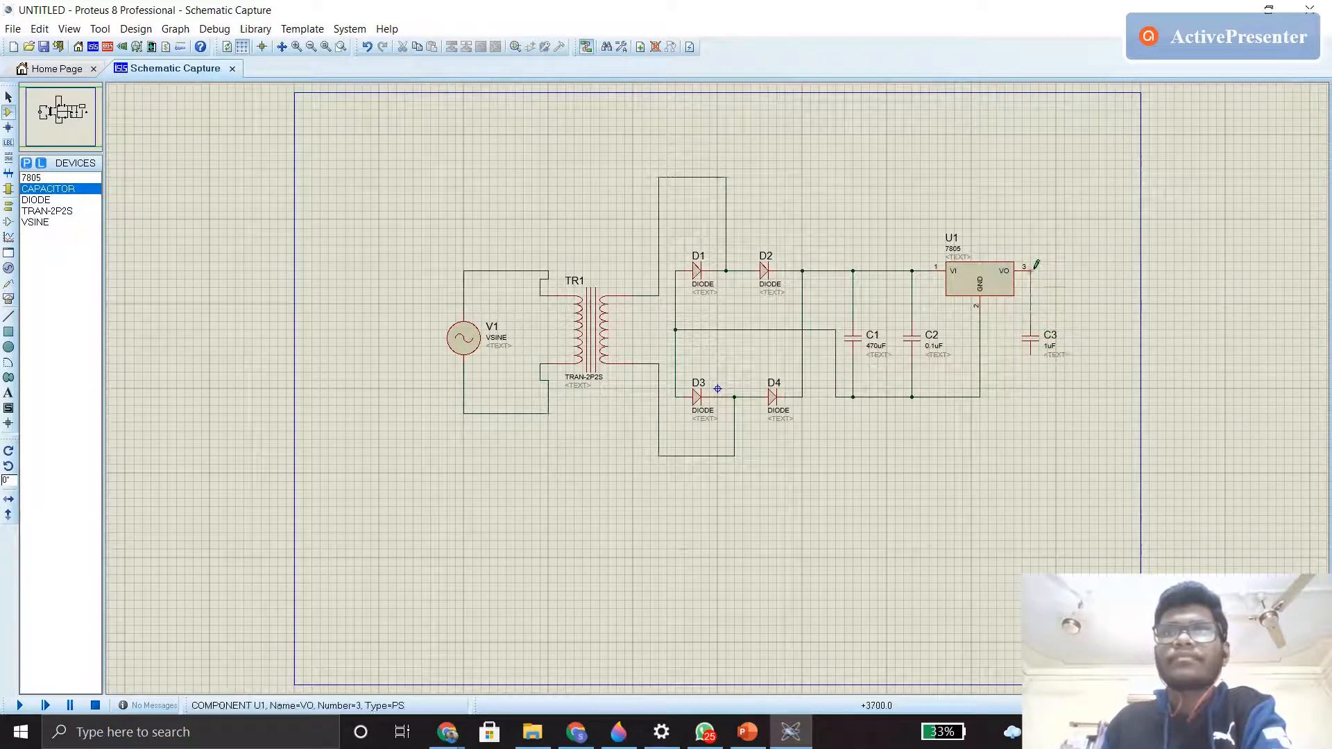
{"action": "left_click", "coordinate": [1030, 271]}
{"action": "left_click", "coordinate": [1030, 318]}
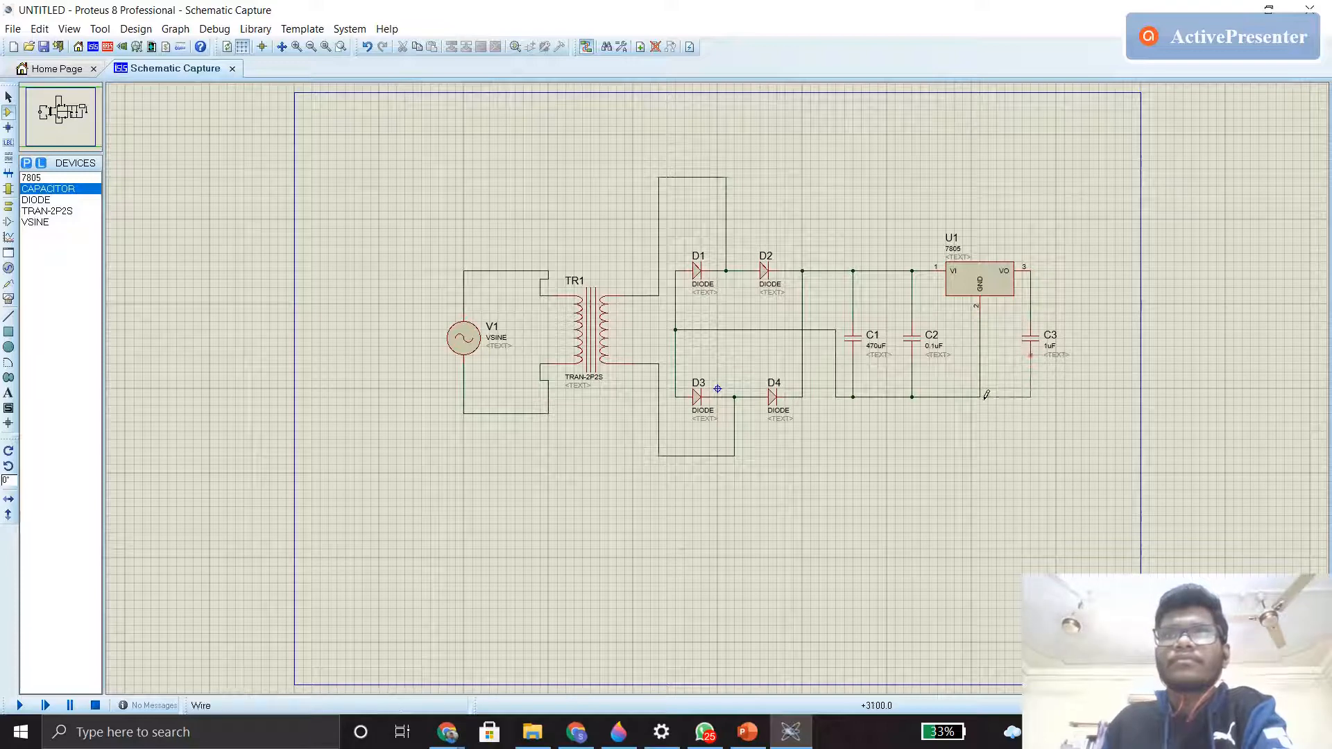
{"action": "left_click", "coordinate": [979, 397]}
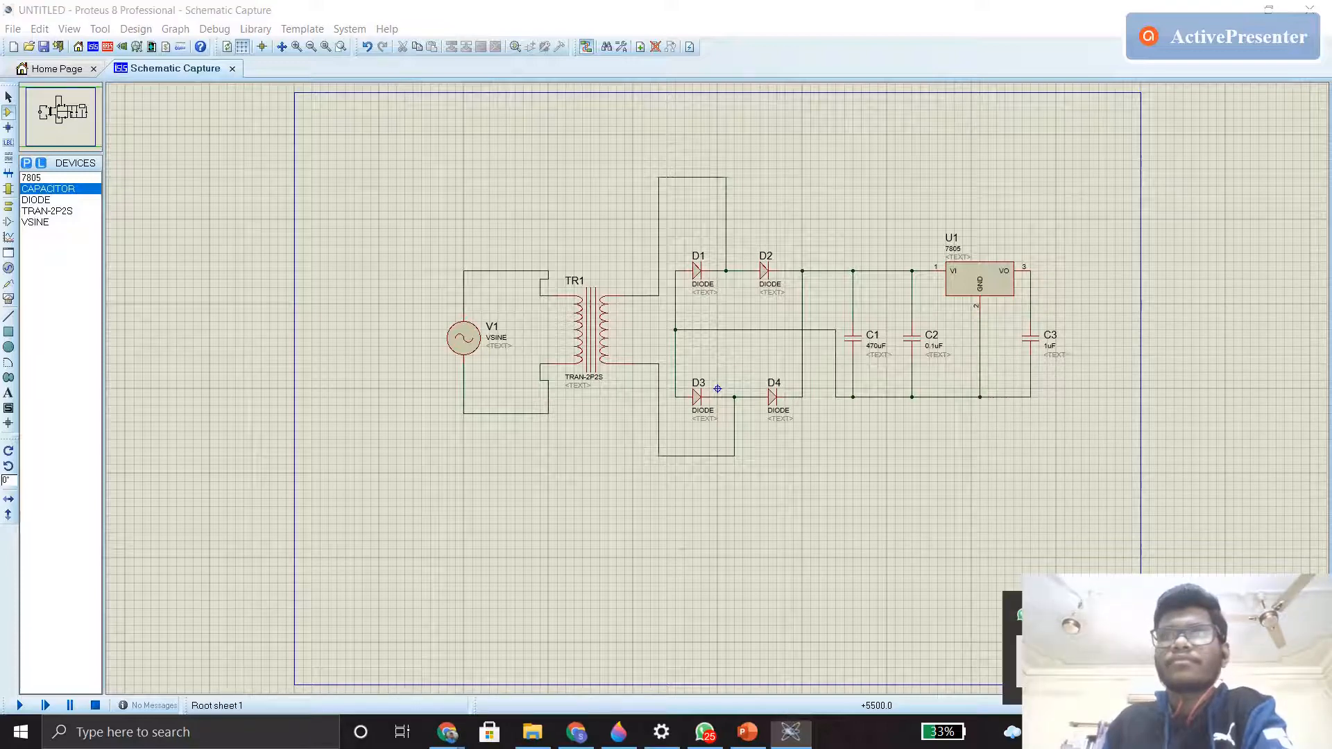
- Close WhatsApp, check the regulated output side of the circuit diagram in PowerPoint, and return to Proteus
{"action": "right_click", "coordinate": [705, 732]}
{"action": "left_click", "coordinate": [706, 702]}
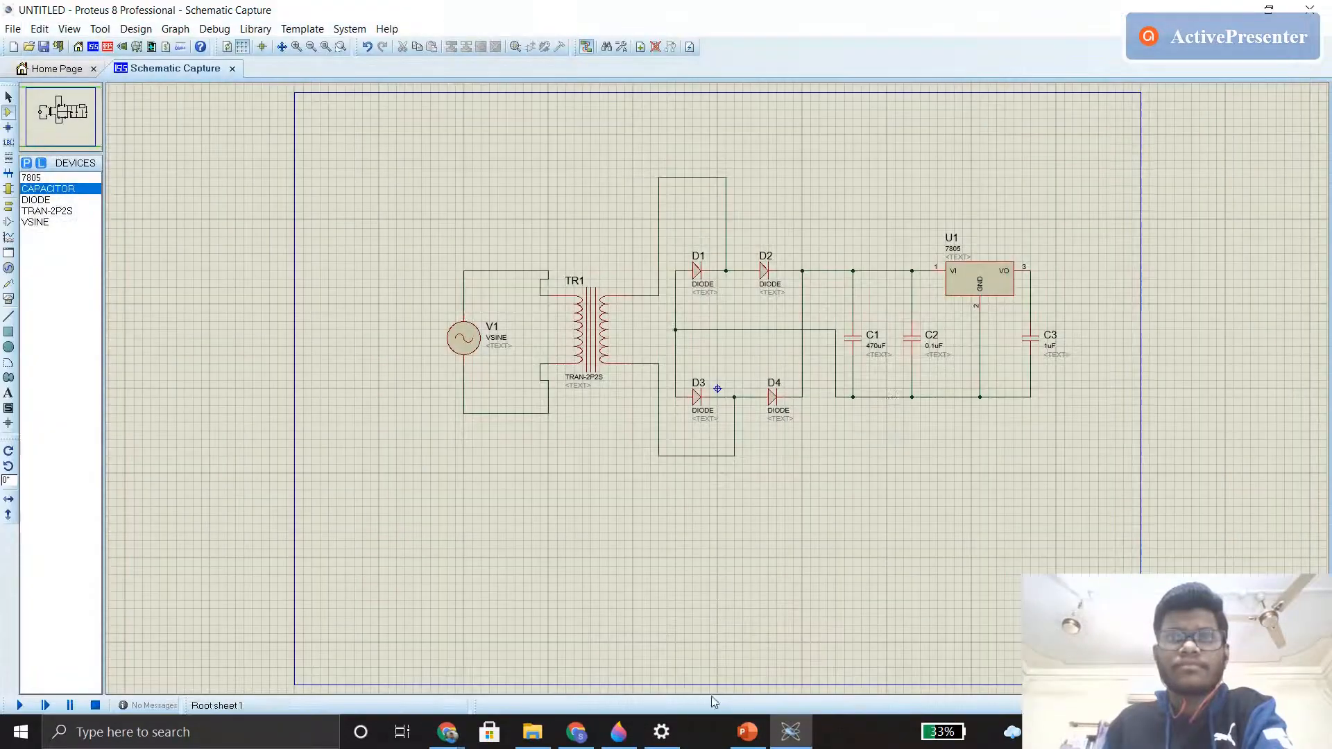
{"action": "left_click", "coordinate": [721, 734]}
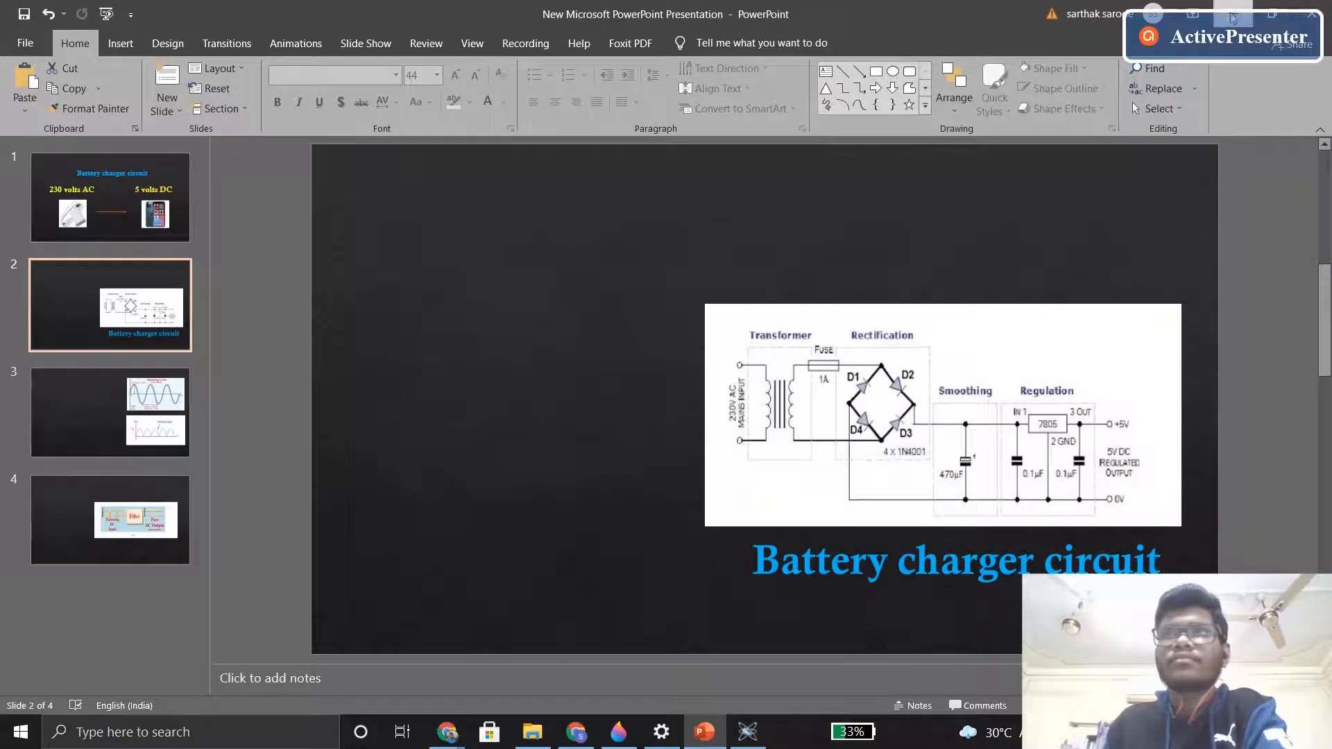
{"action": "key", "text": "alt+Tab"}
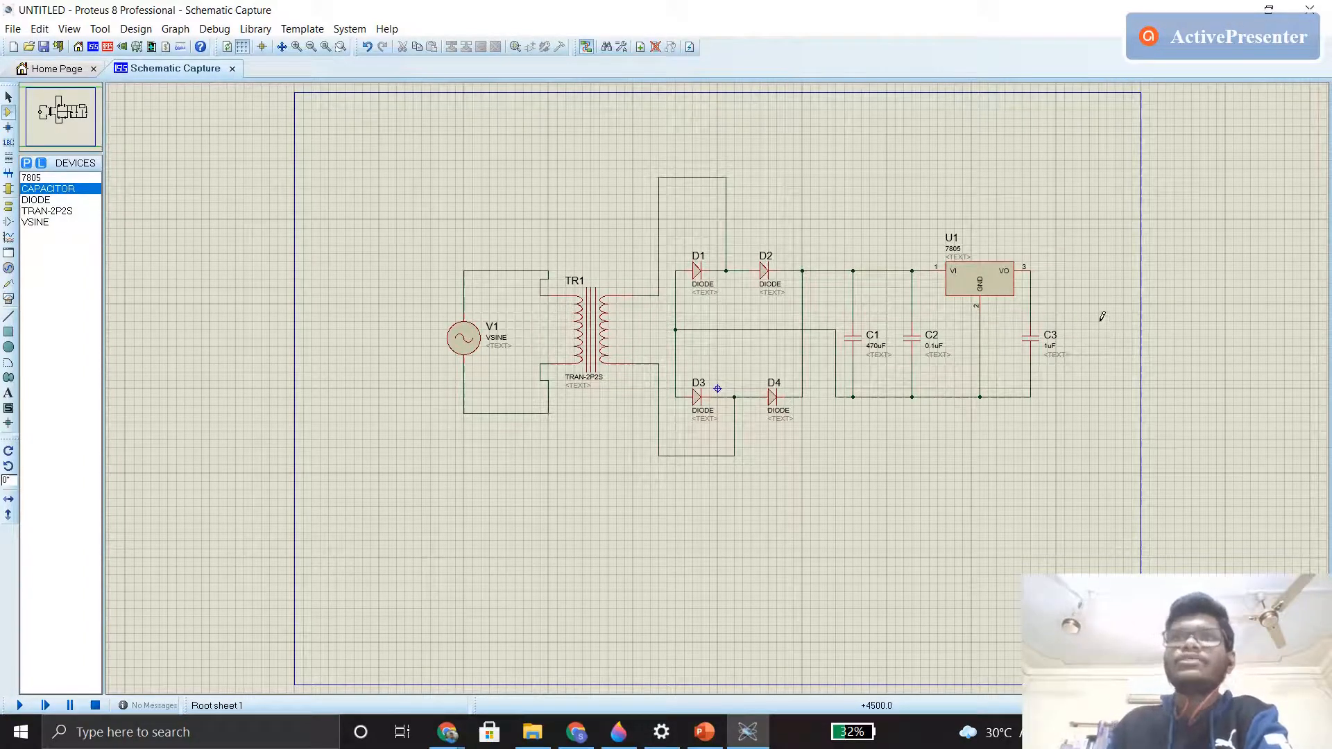
- Place a DC voltmeter to the right of capacitor C3
{"action": "left_click", "coordinate": [8, 300]}
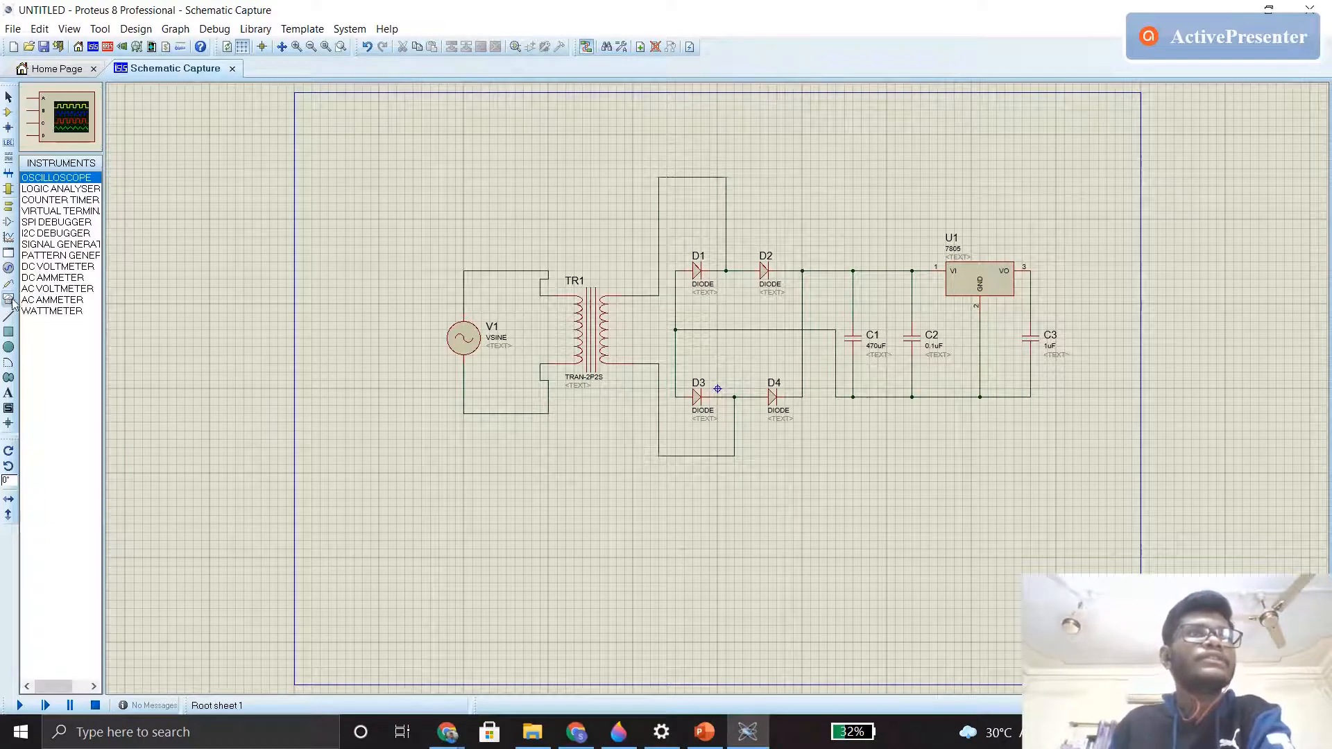
{"action": "left_click", "coordinate": [48, 266]}
{"action": "left_click", "coordinate": [1079, 333]}
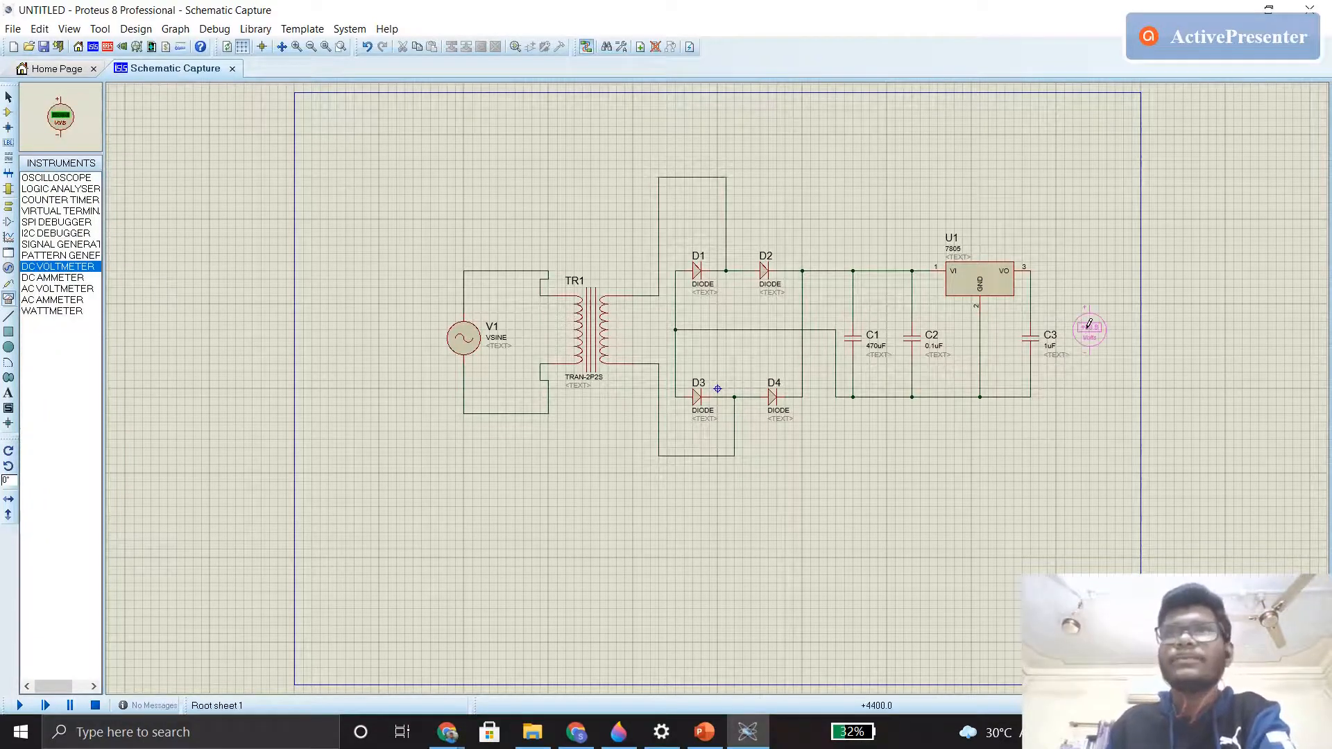
{"action": "left_click", "coordinate": [1098, 338]}
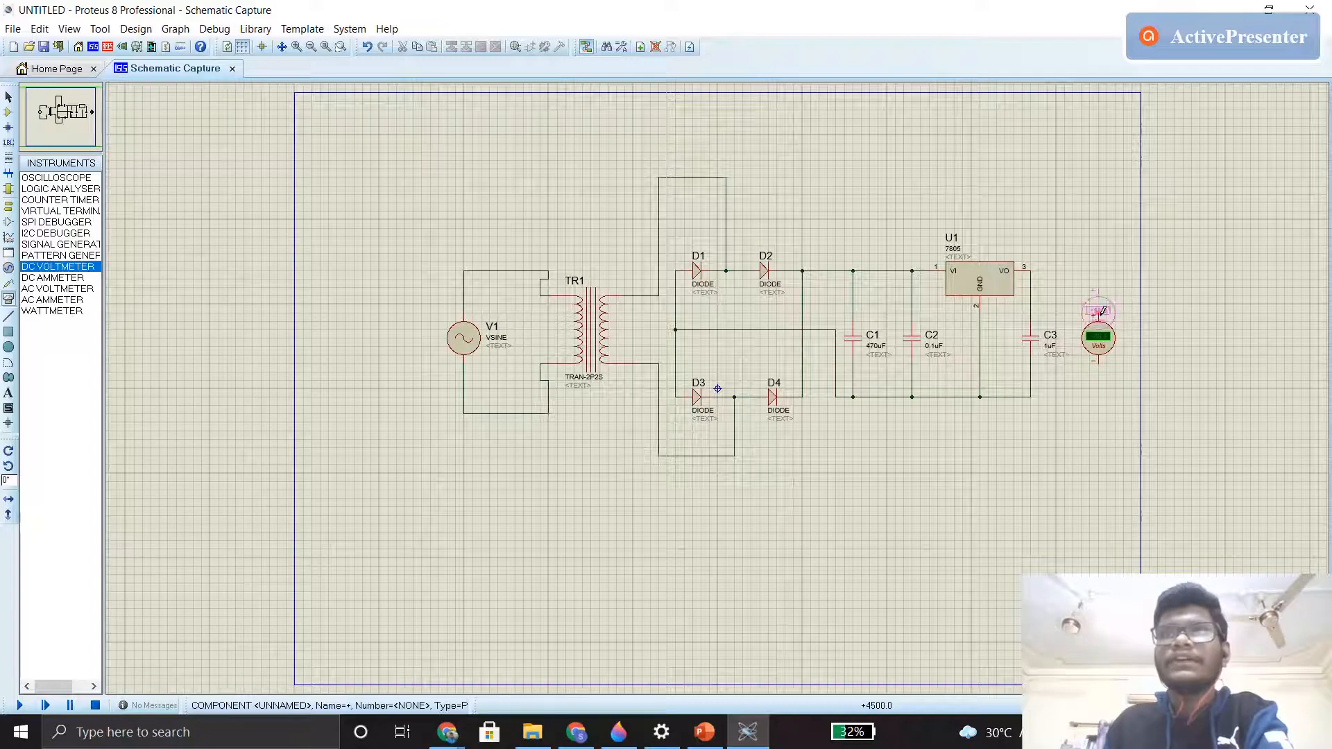
- Try to wire the voltmeter's positive terminal to U1's output line, and delete capacitor C3
{"action": "left_click", "coordinate": [1099, 306]}
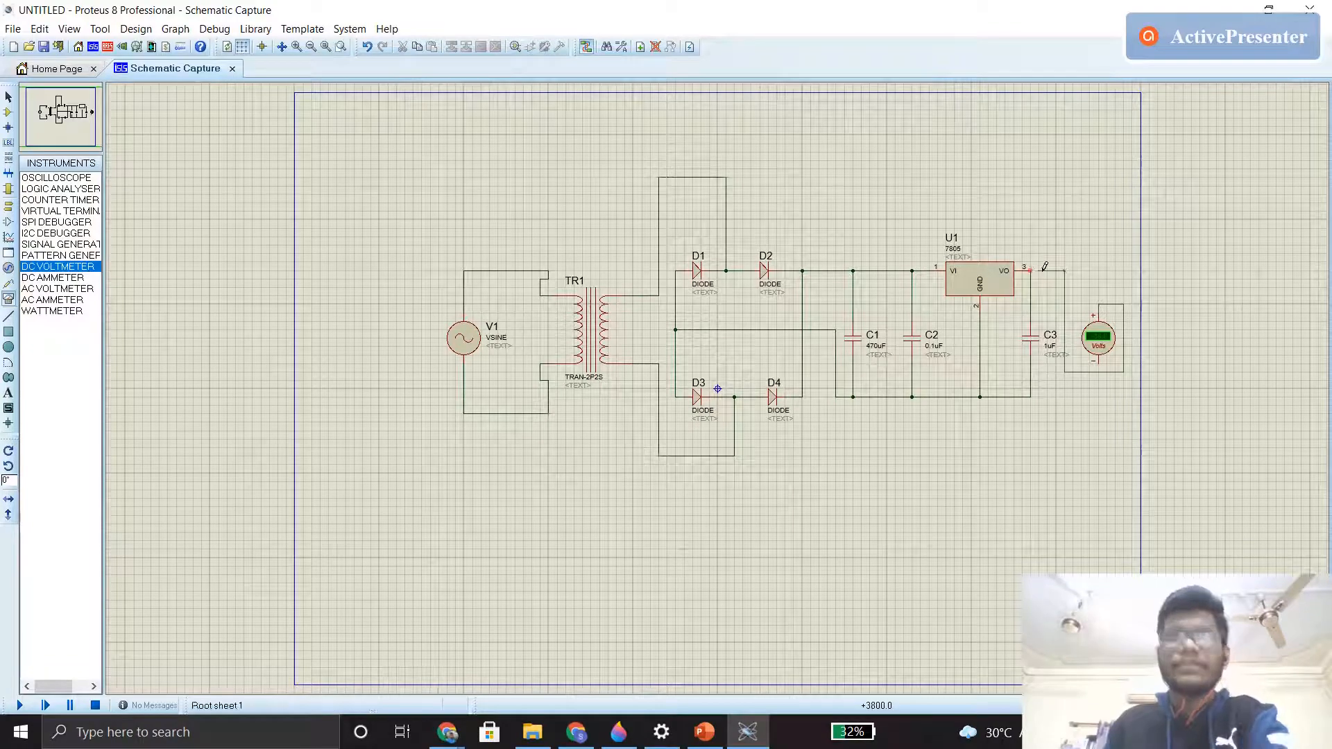
{"action": "key", "text": "Escape"}
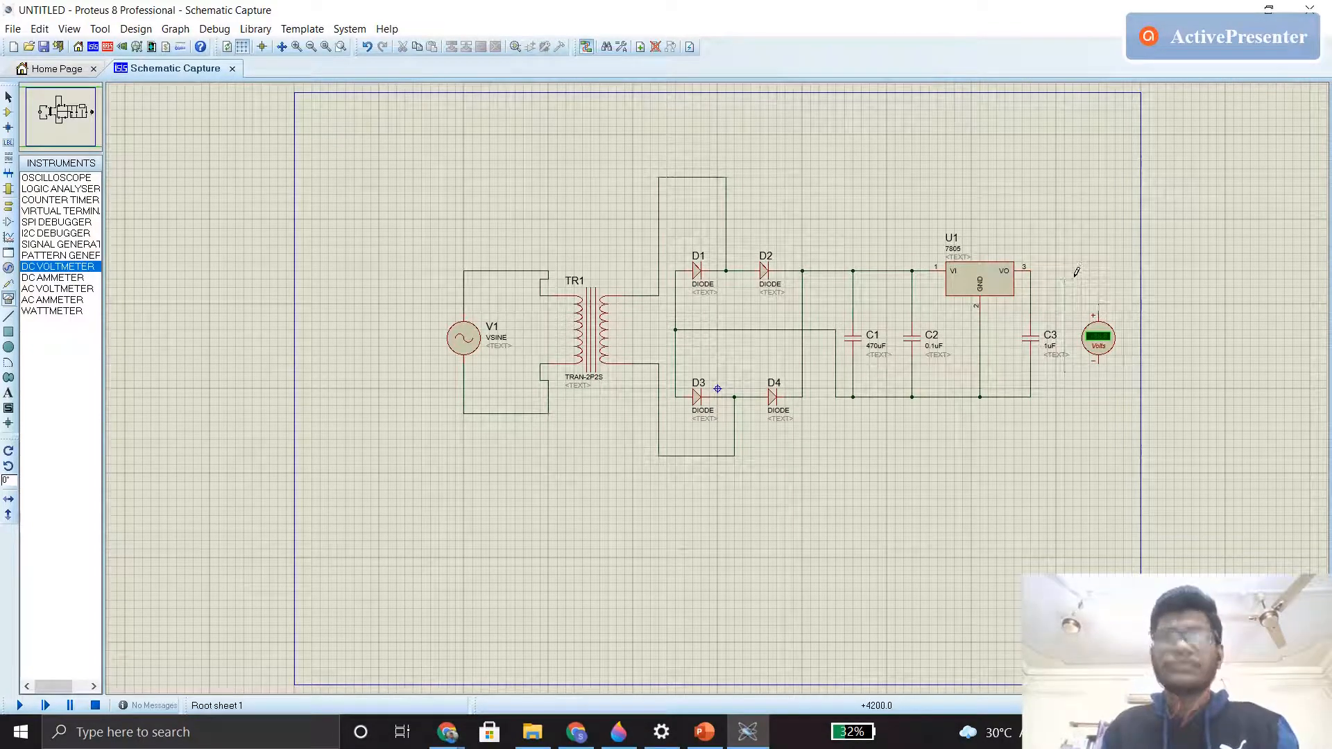
{"action": "left_click", "coordinate": [1031, 272]}
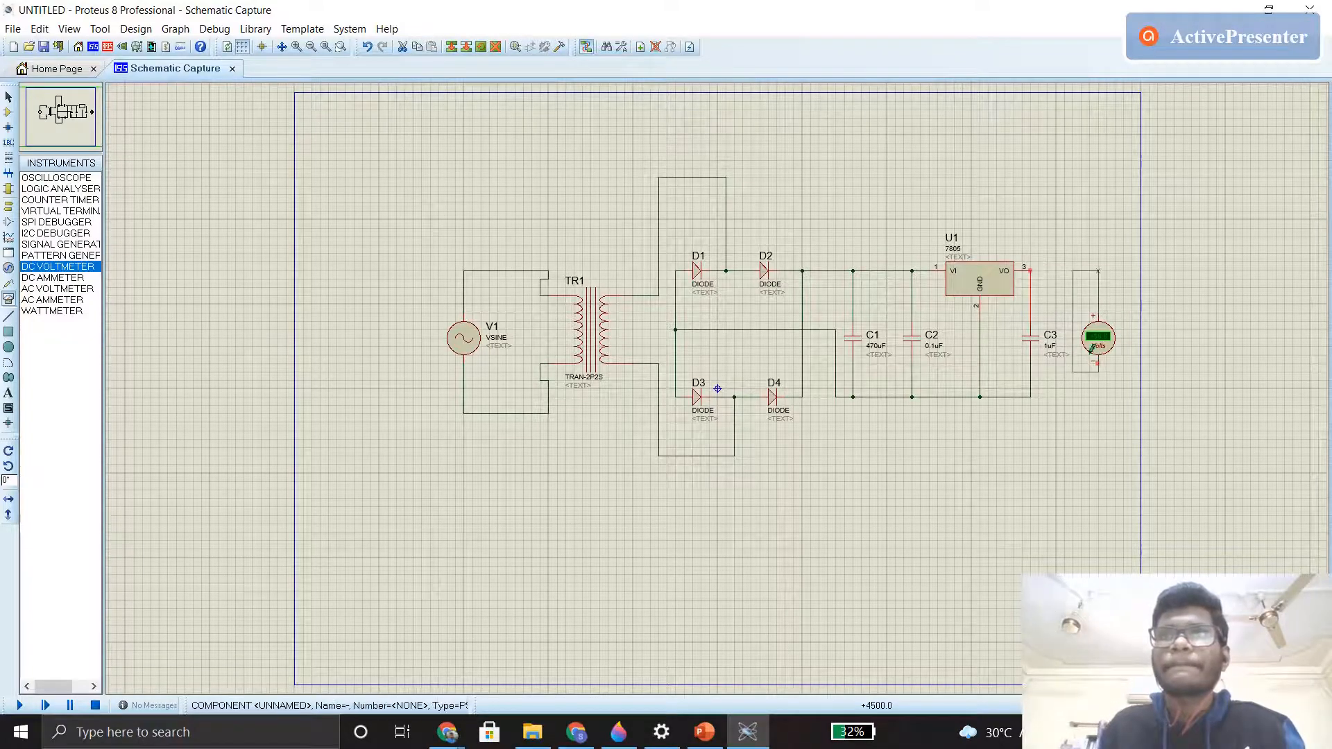
{"action": "left_click", "coordinate": [1038, 266]}
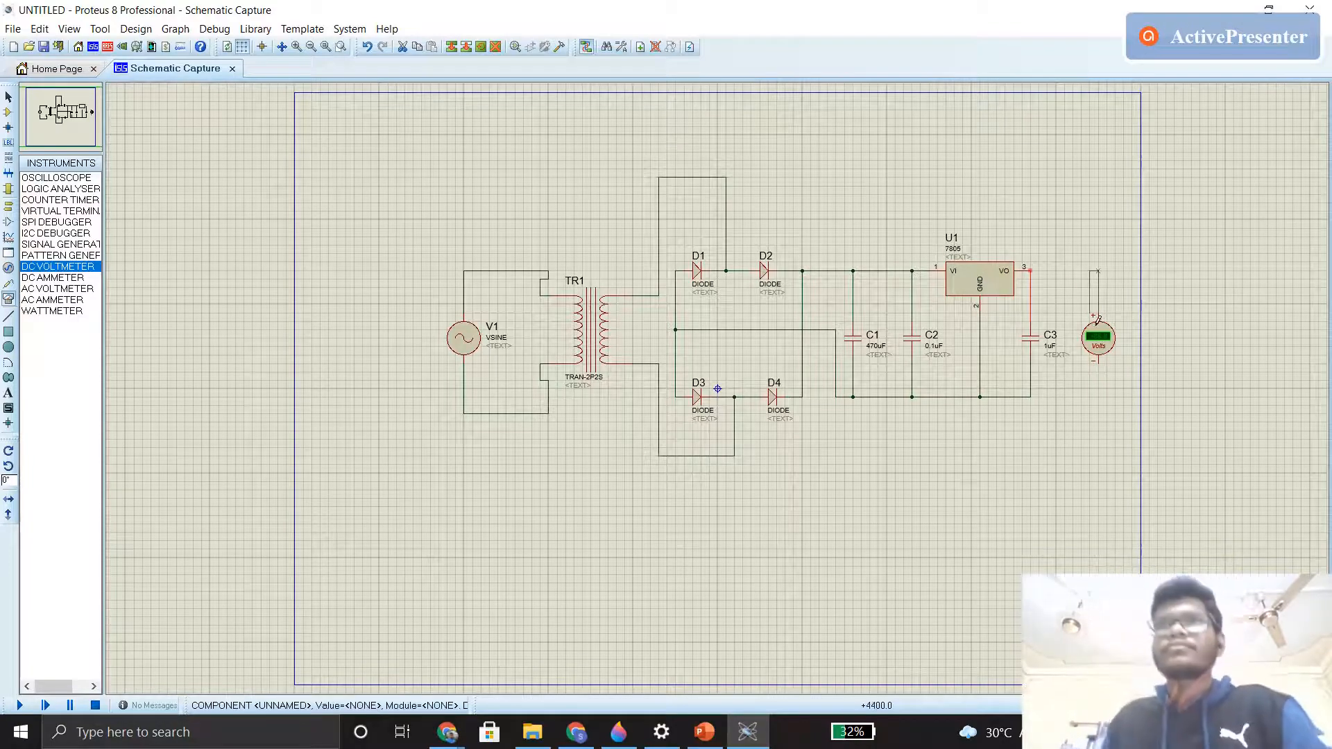
{"action": "left_click", "coordinate": [1033, 269]}
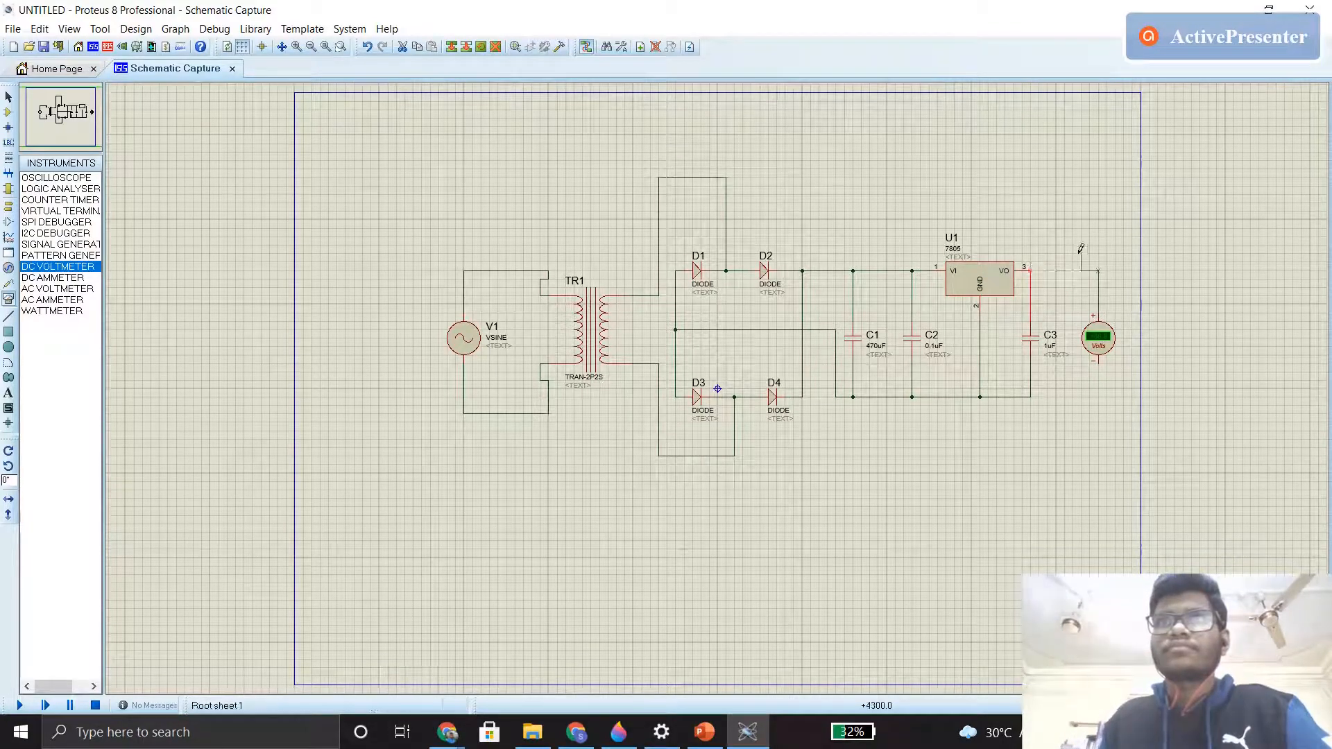
{"action": "double_click", "coordinate": [1099, 313]}
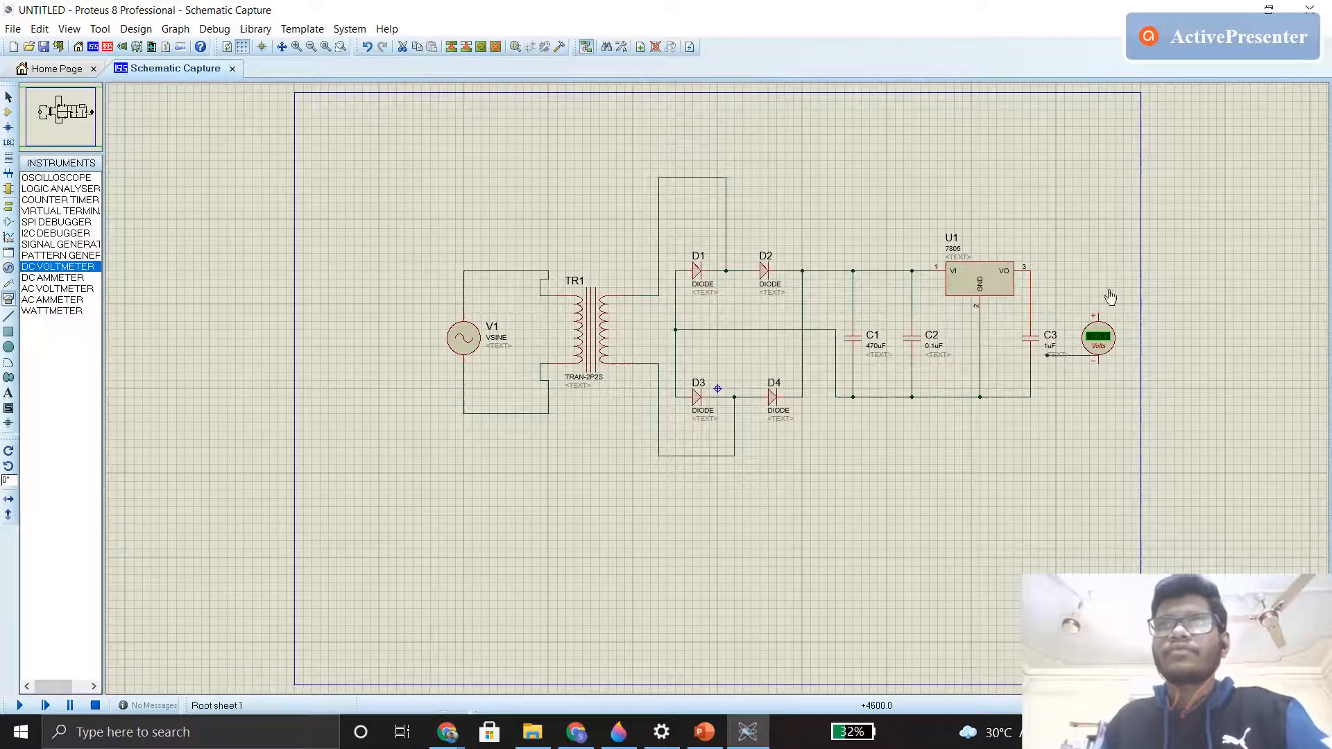
{"action": "key", "text": "ctrl+z"}
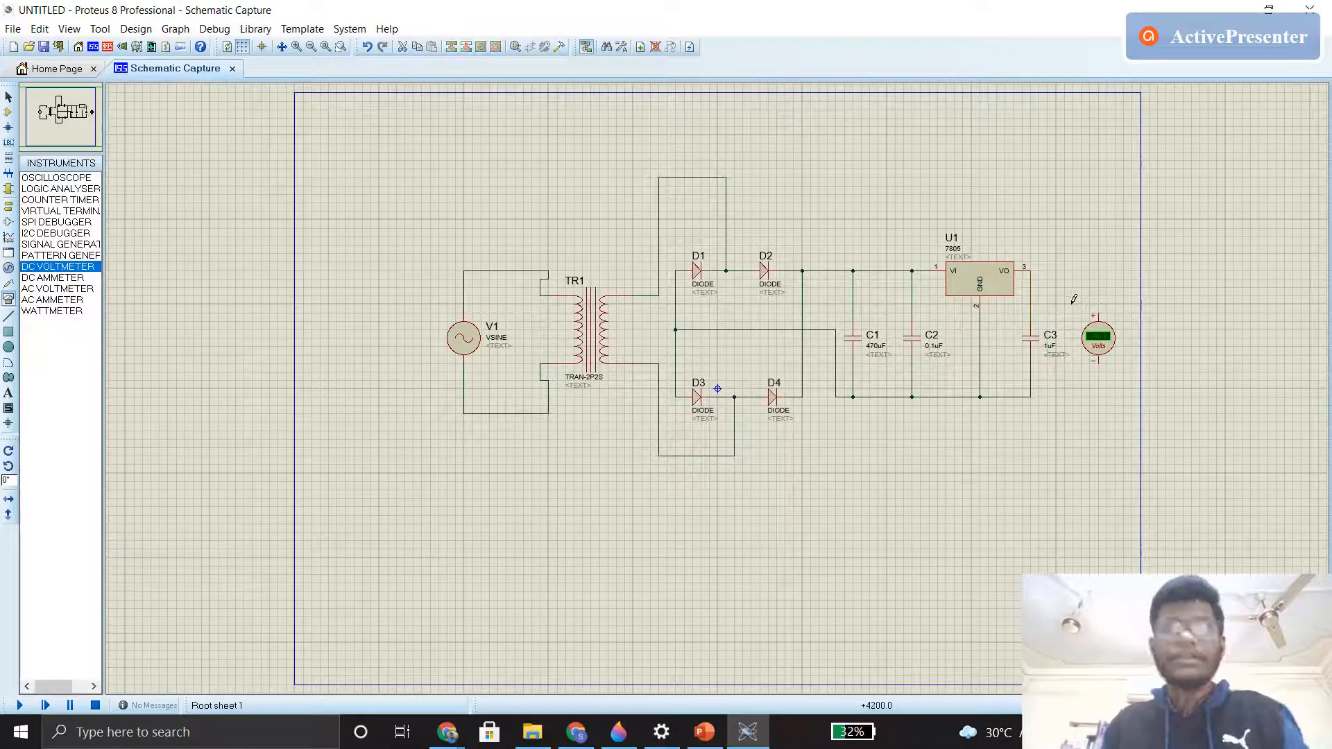
{"action": "left_click", "coordinate": [1031, 303]}
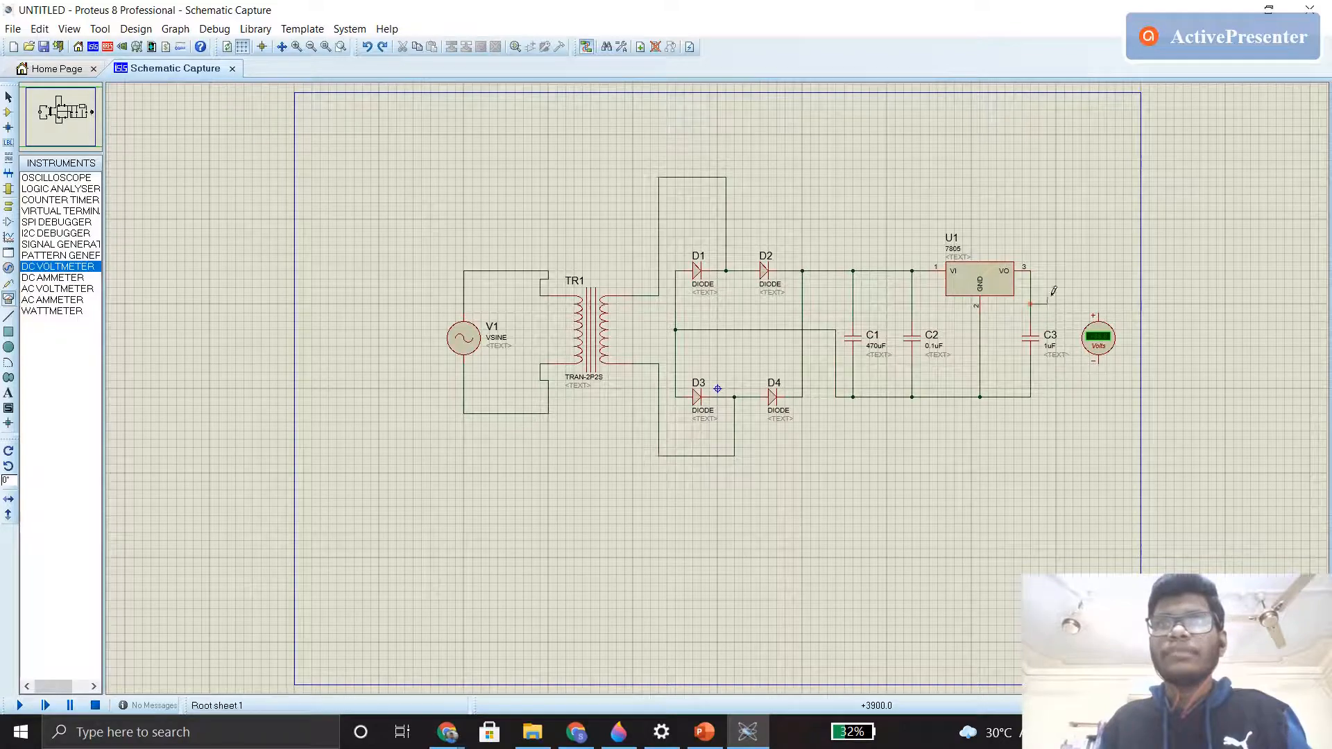
{"action": "right_click", "coordinate": [1030, 338]}
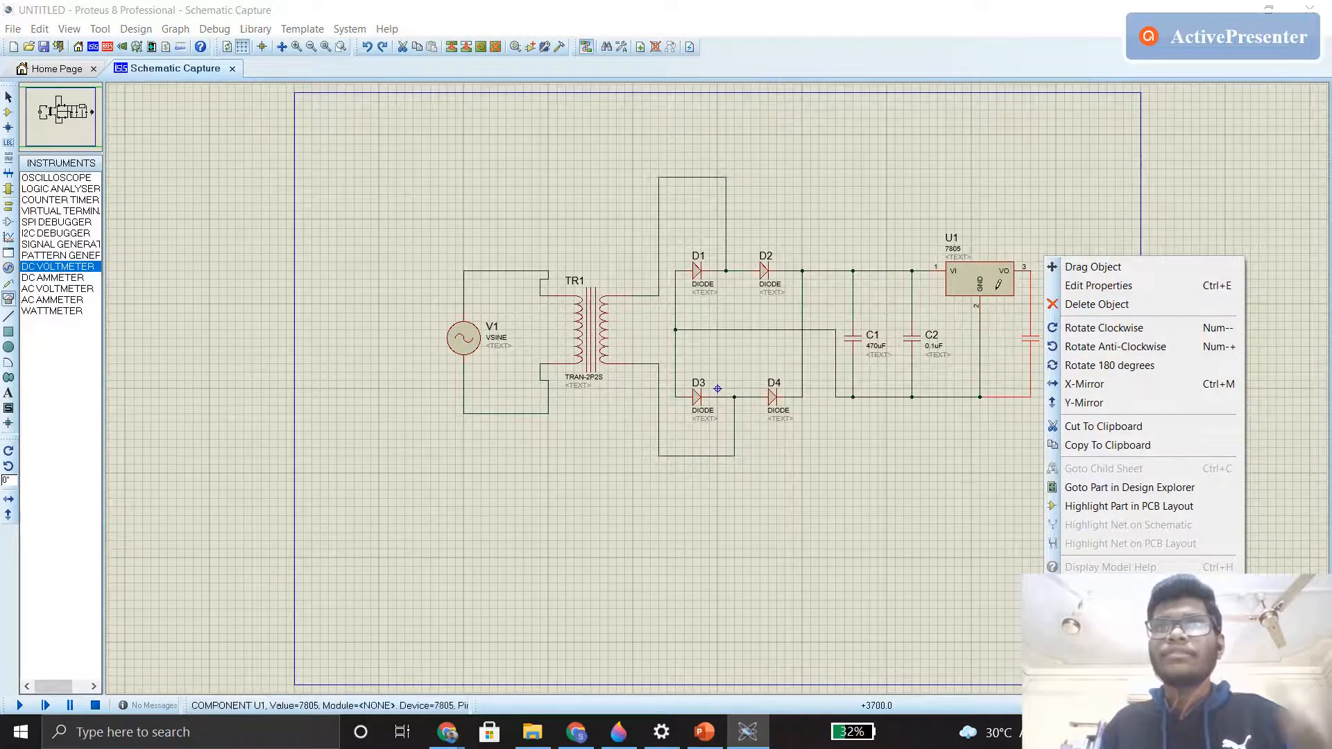
{"action": "left_click", "coordinate": [1086, 304]}
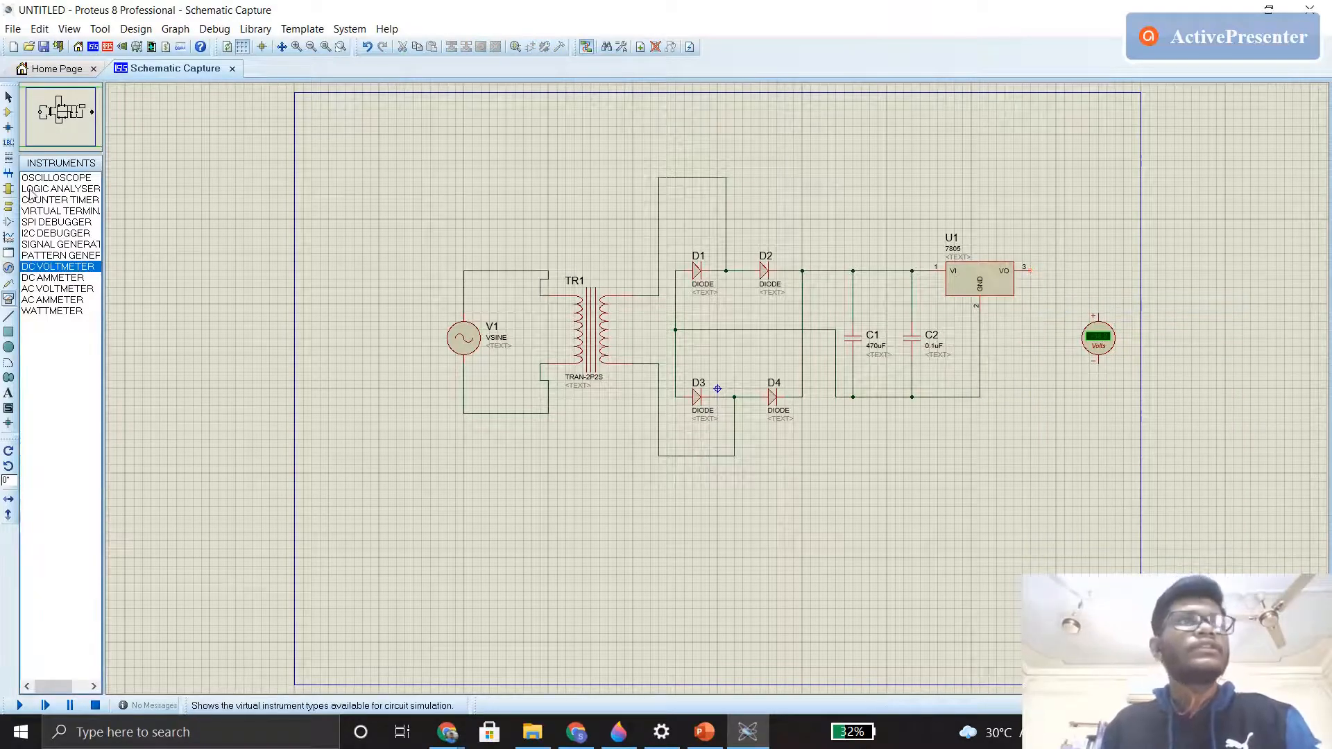
- Place a new capacitor between U1 and the DC voltmeter, and wire its upper terminal to U1's VO pin
{"action": "left_click", "coordinate": [9, 111]}
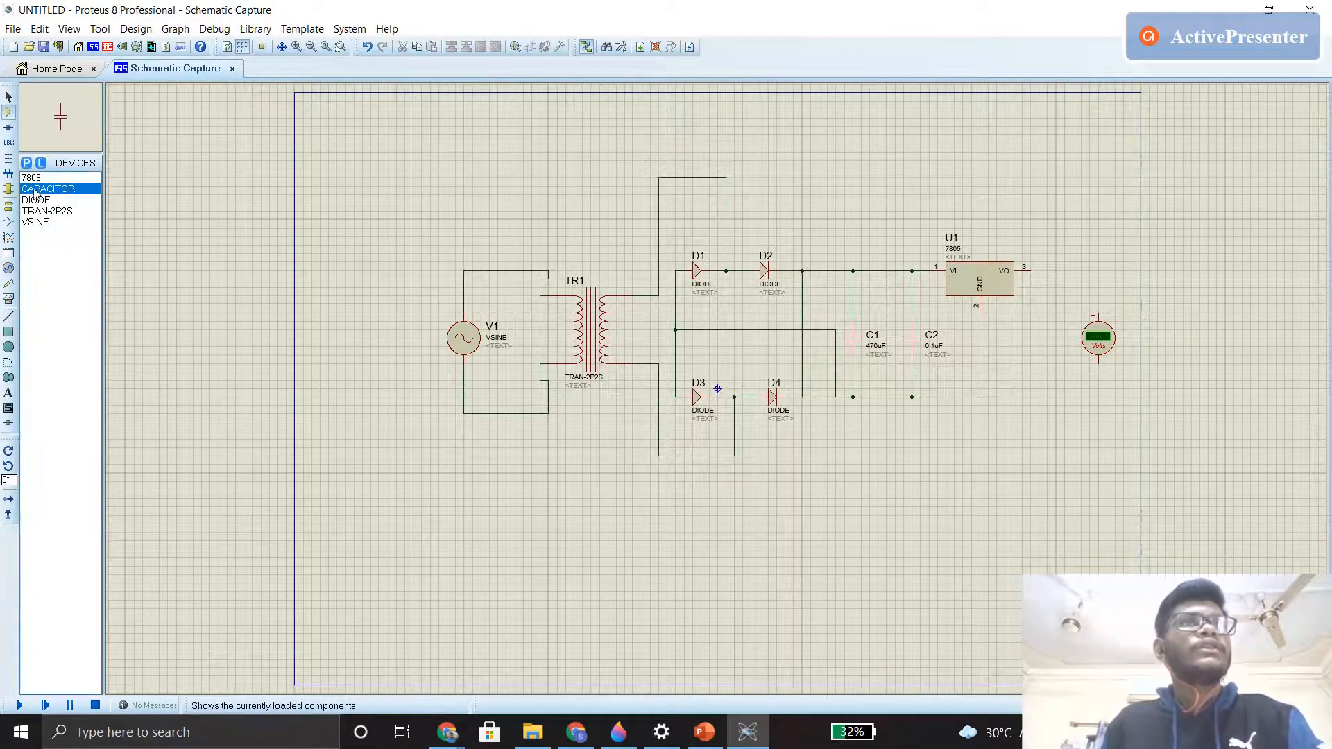
{"action": "left_click", "coordinate": [1056, 333]}
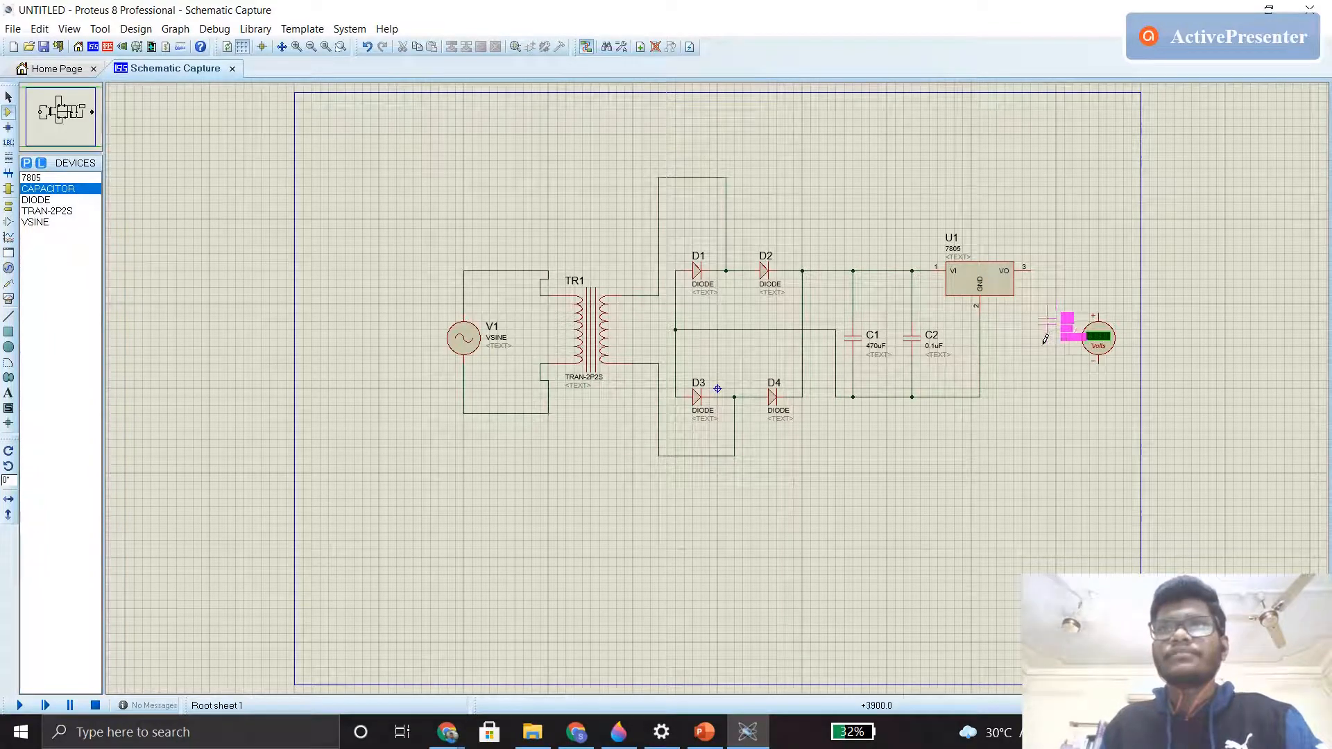
{"action": "left_click", "coordinate": [1040, 331]}
{"action": "right_click", "coordinate": [1041, 326]}
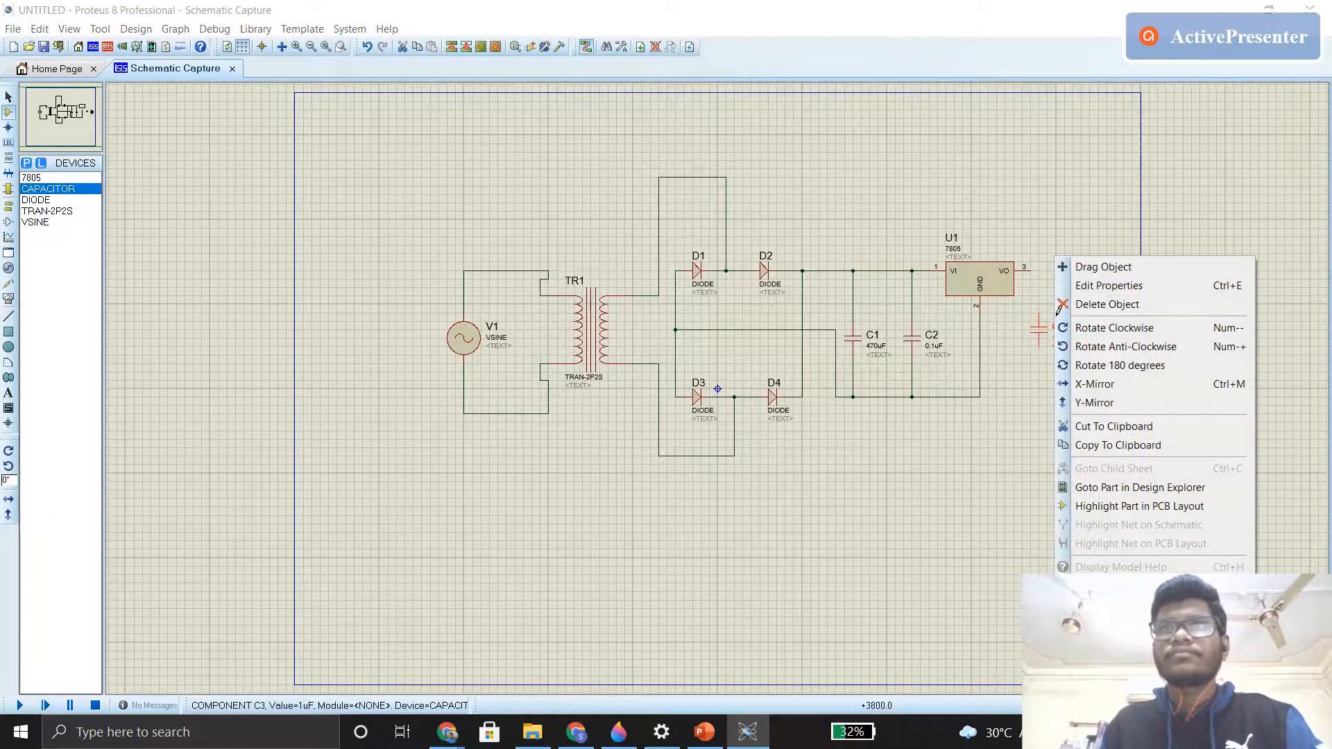
{"action": "left_click", "coordinate": [1100, 265]}
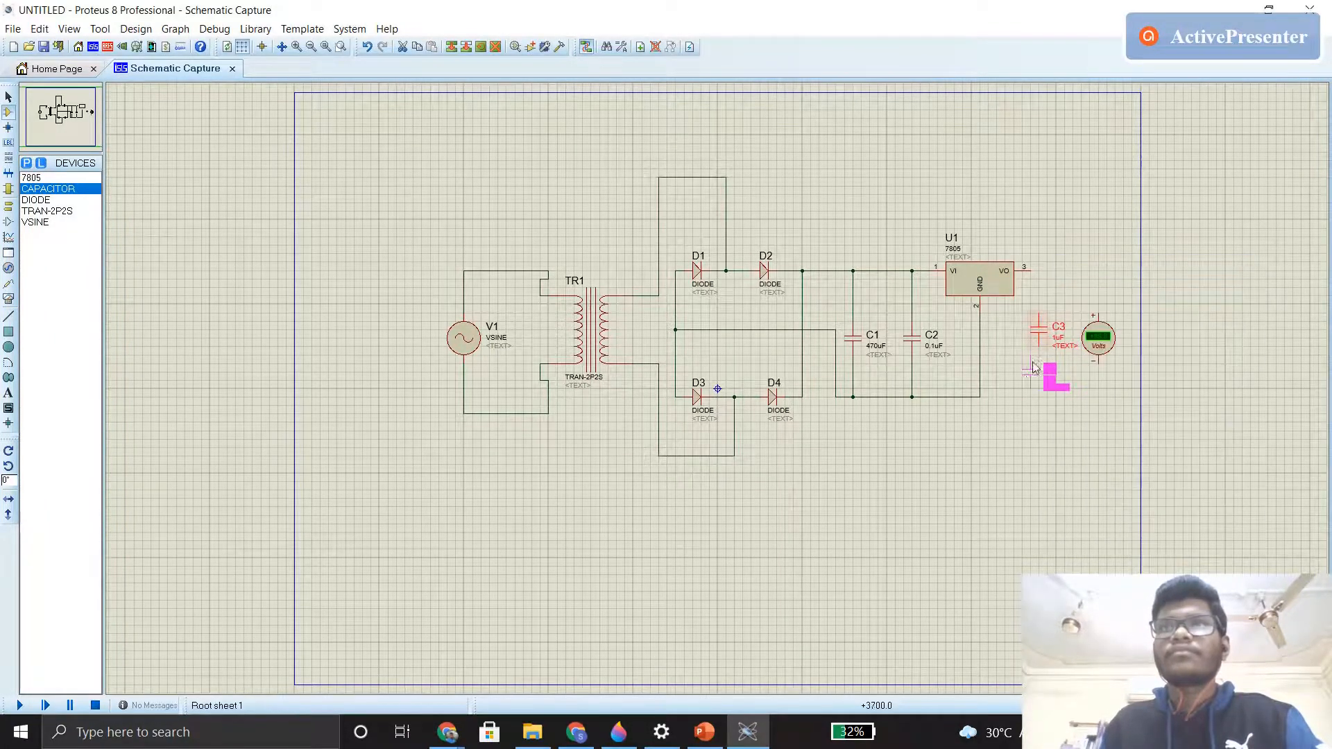
{"action": "left_click", "coordinate": [1059, 312]}
{"action": "left_click", "coordinate": [1059, 313]}
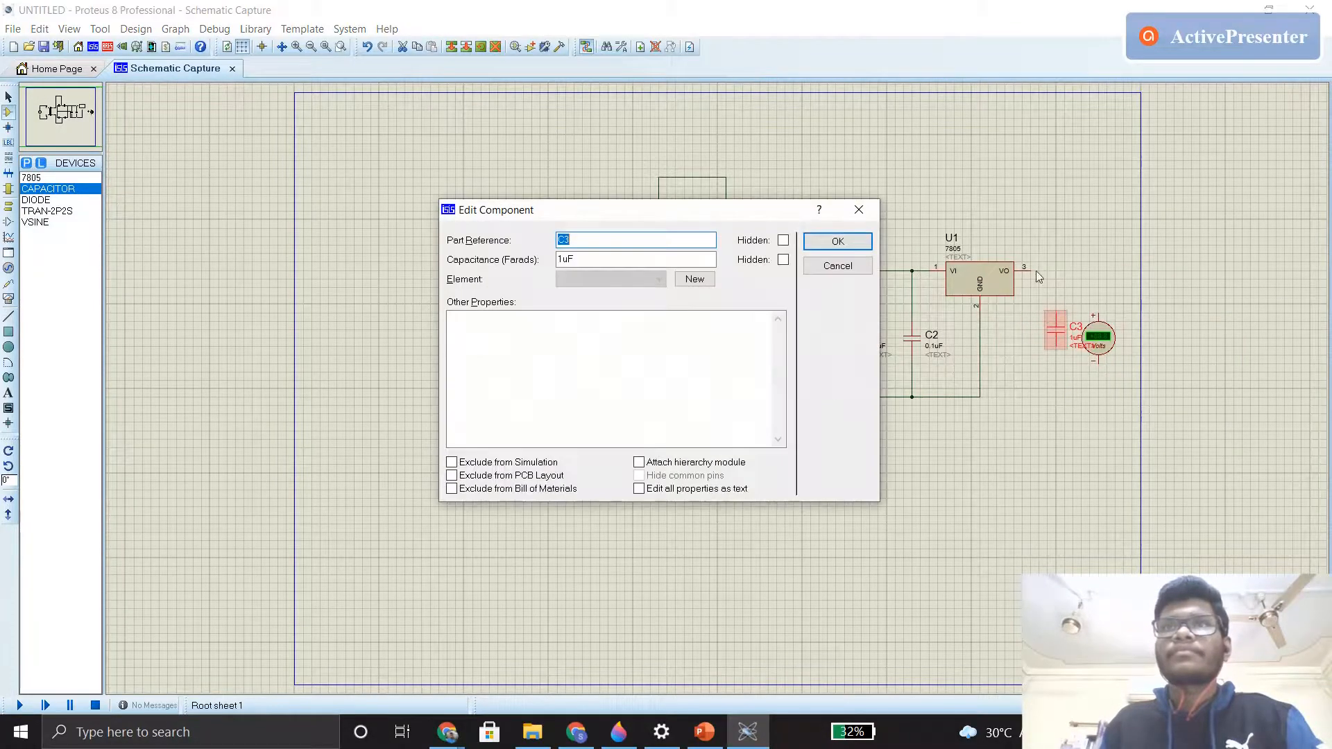
{"action": "left_click", "coordinate": [859, 206]}
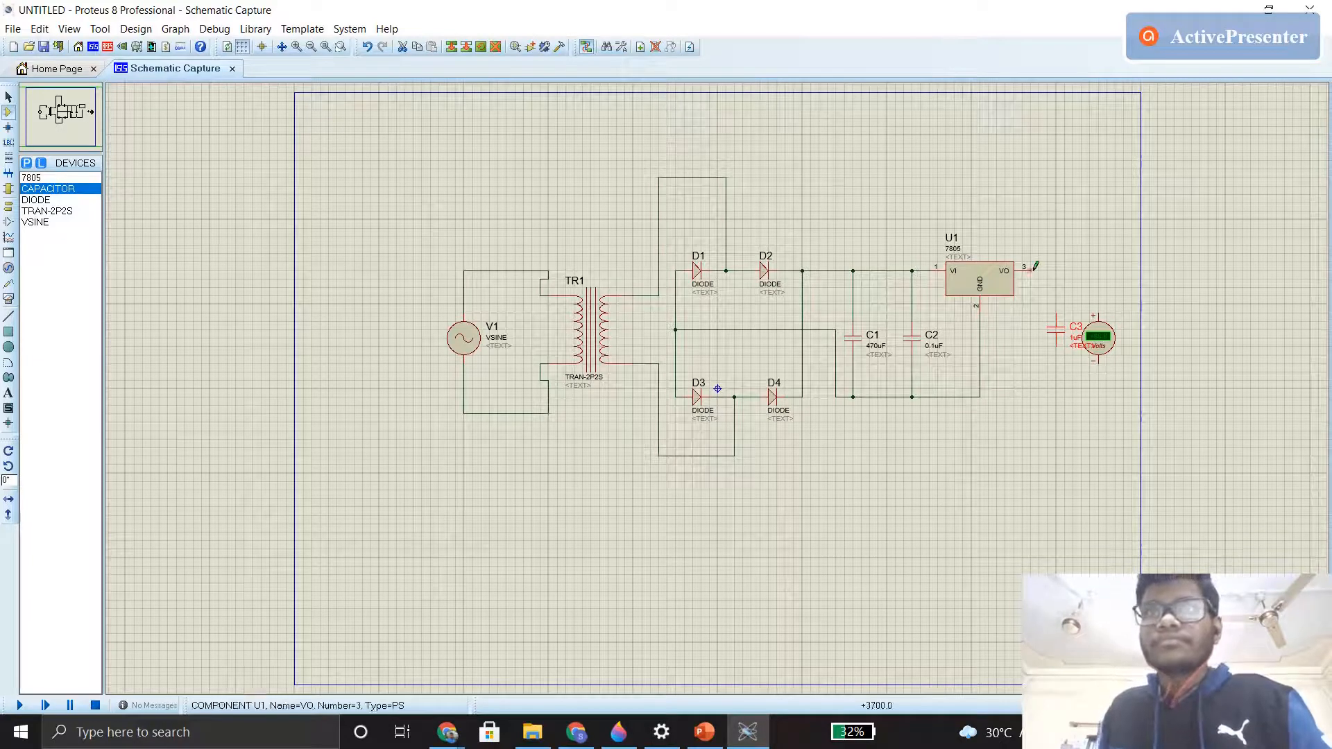
{"action": "left_click", "coordinate": [1056, 313]}
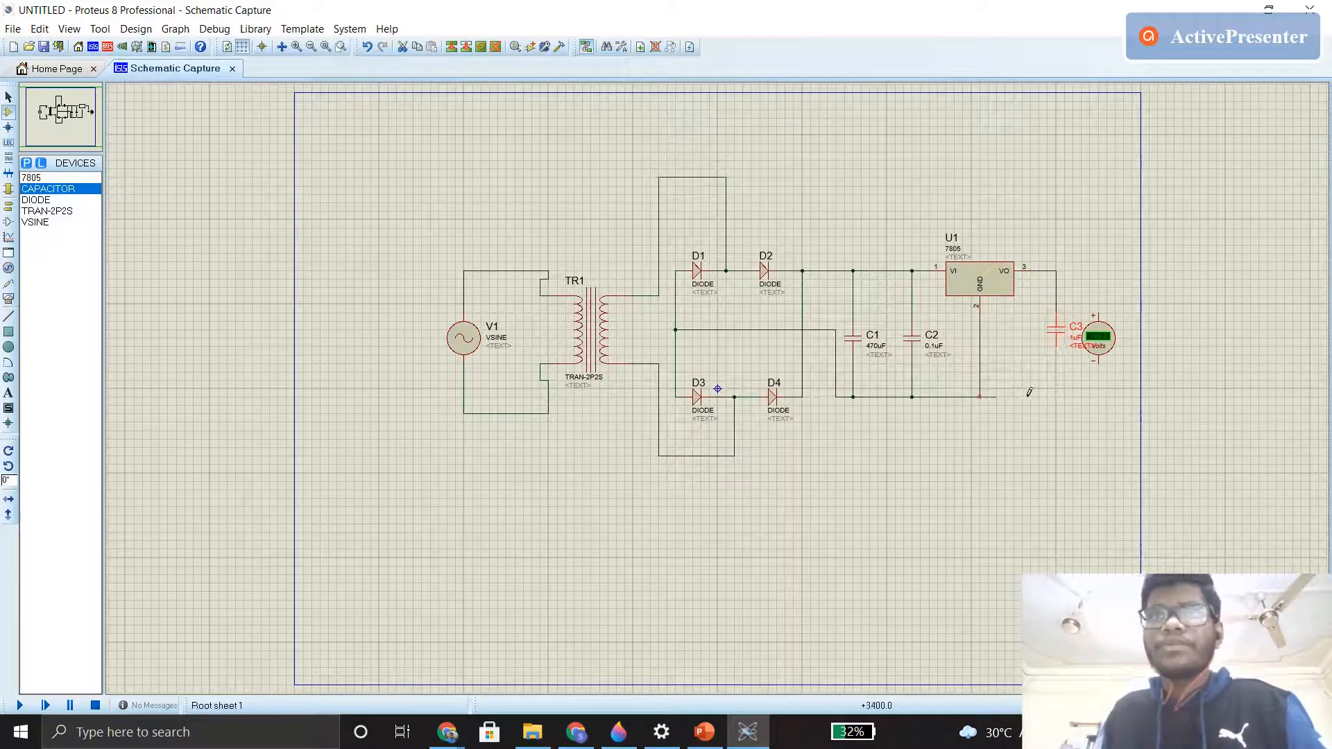
- Wire the lower ground rail to C3's lower terminal, and move the DC voltmeter slightly to the right of C3
{"action": "left_click", "coordinate": [1059, 341]}
{"action": "right_click", "coordinate": [1099, 334]}
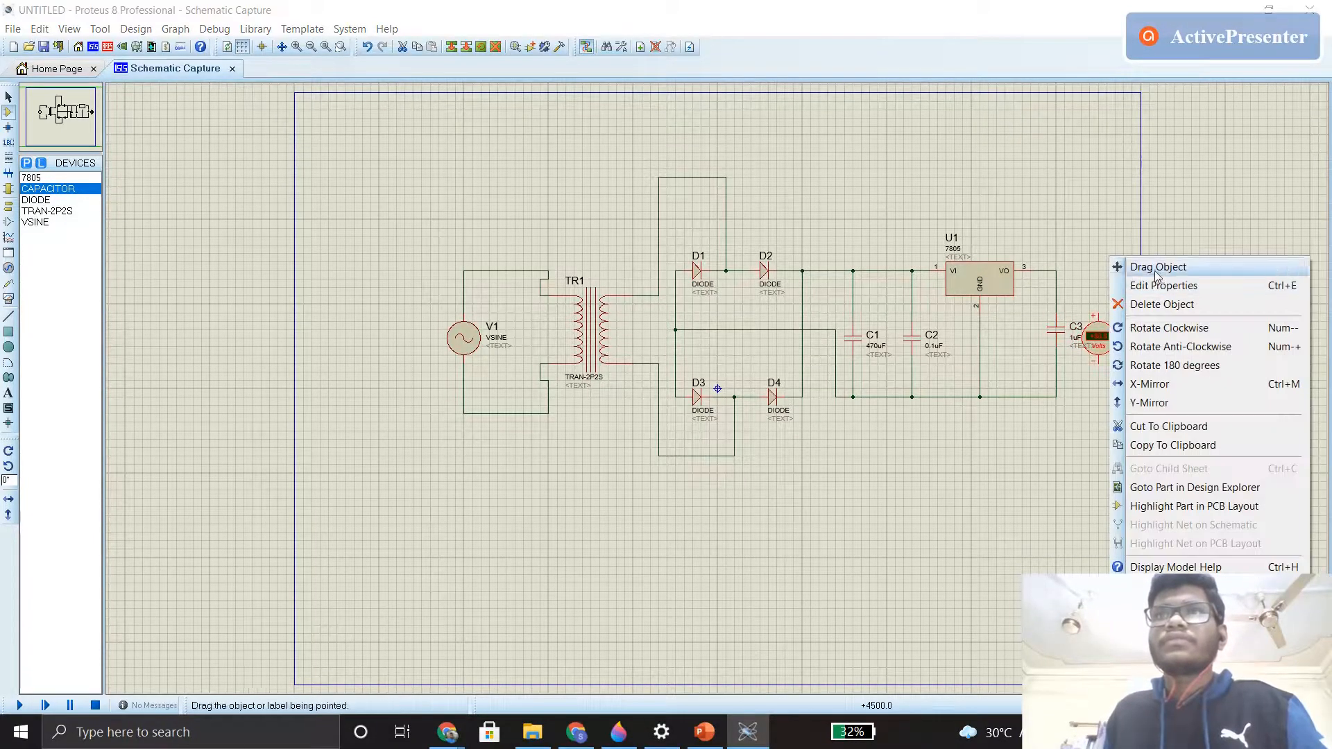
{"action": "left_click", "coordinate": [1155, 271]}
{"action": "left_click", "coordinate": [1117, 325]}
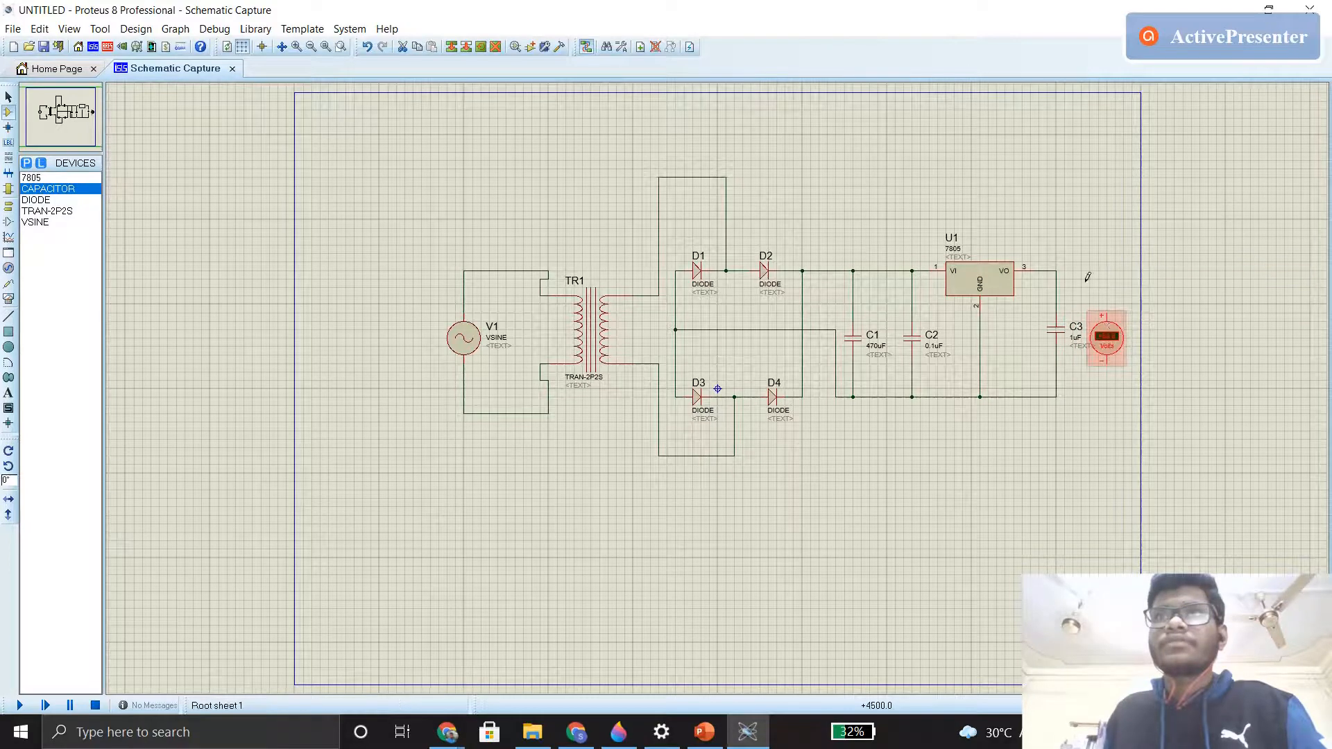
- Wire the voltmeter's positive terminal to U1's output line and its negative terminal to the lower ground rail
{"action": "left_click", "coordinate": [1100, 267]}
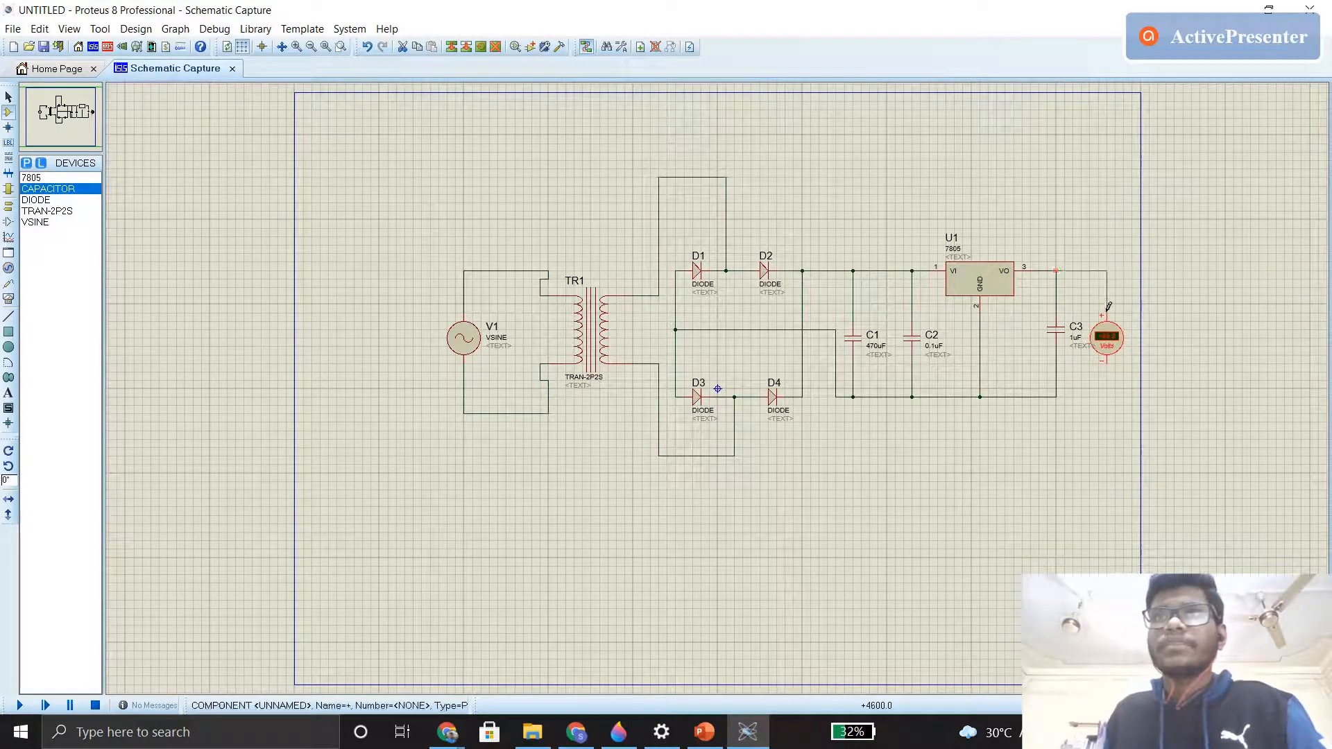
{"action": "left_click", "coordinate": [1106, 316]}
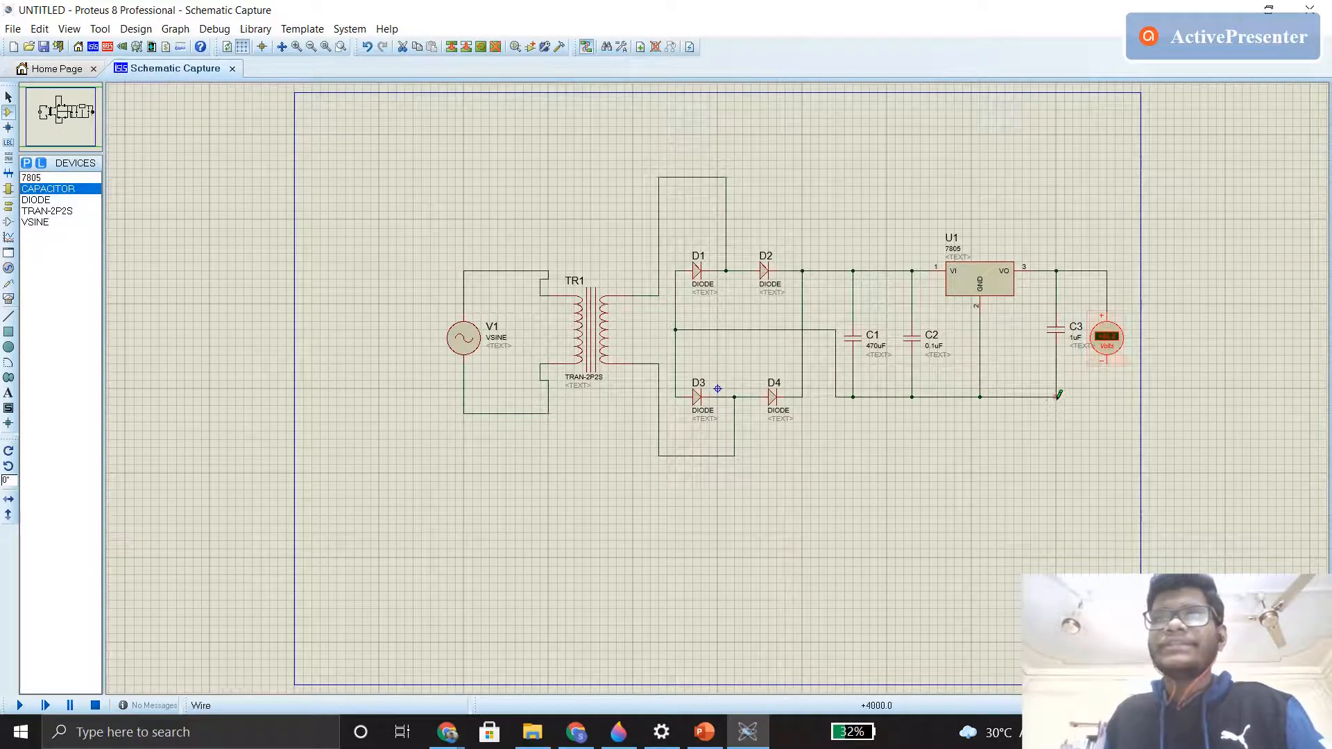
{"action": "left_click", "coordinate": [1108, 370]}
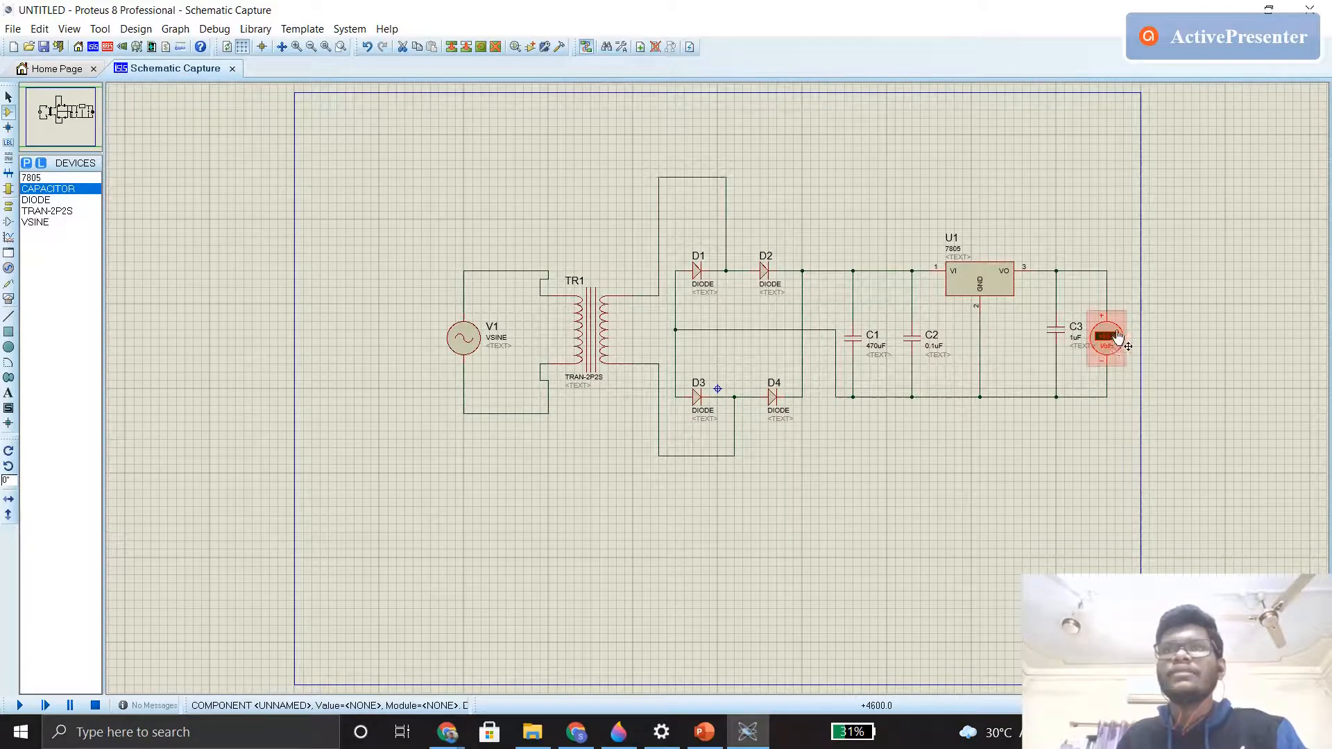
- Set capacitor C3's value to 0.1uF, check the circuit diagram in PowerPoint, and return to Proteus
{"action": "double_click", "coordinate": [1076, 337]}
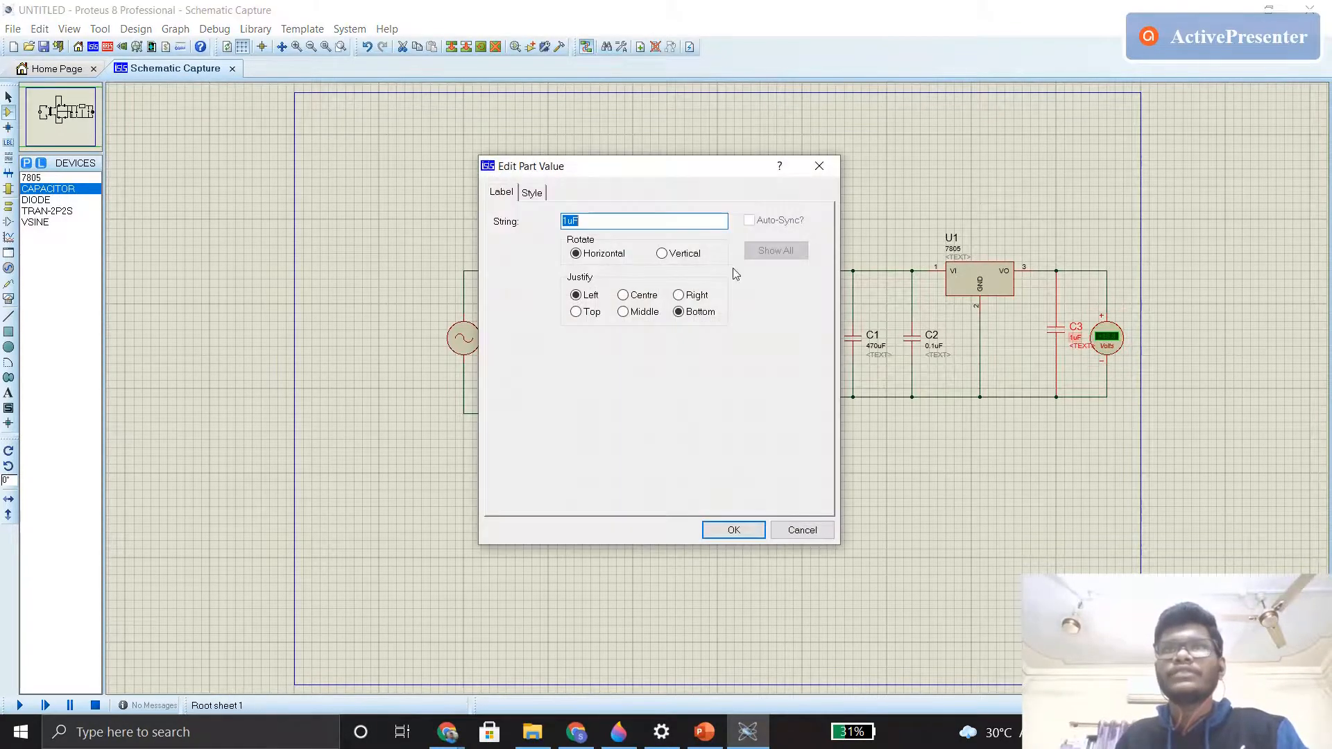
{"action": "type", "text": "0."}
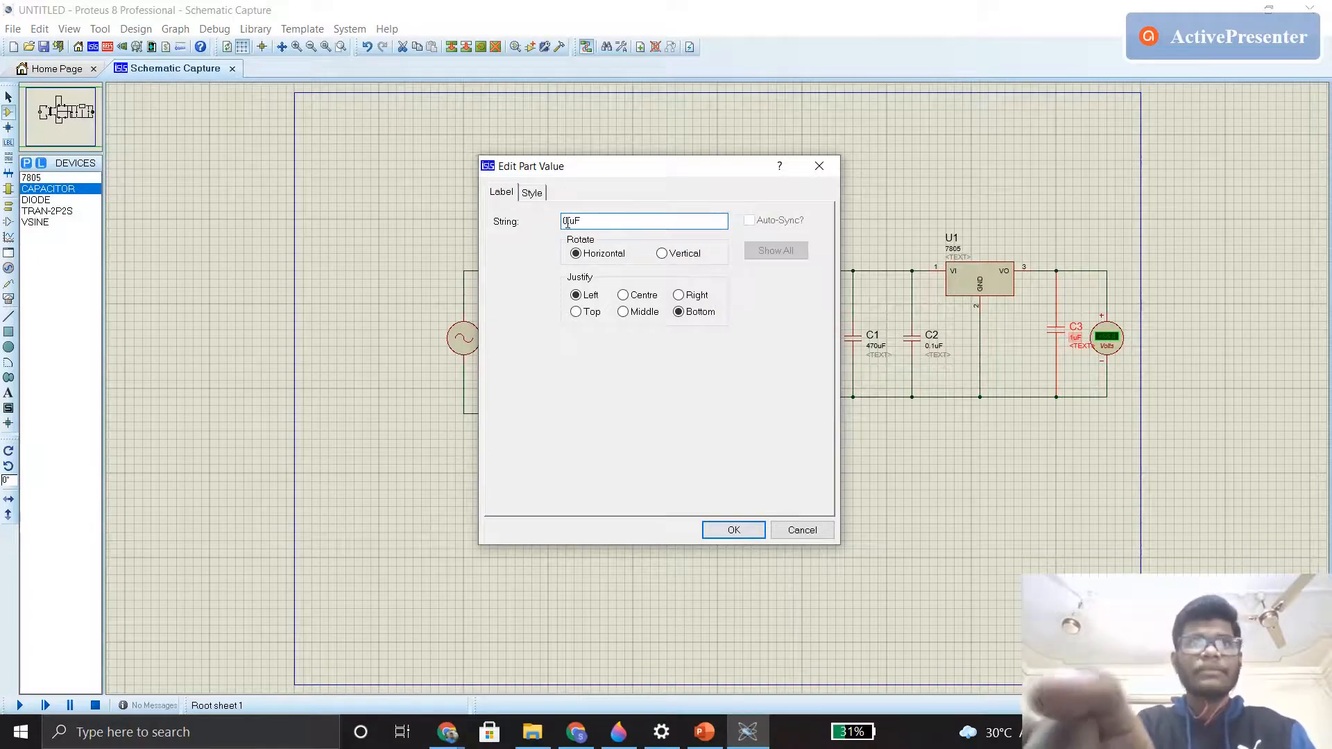
{"action": "type", "text": "1"}
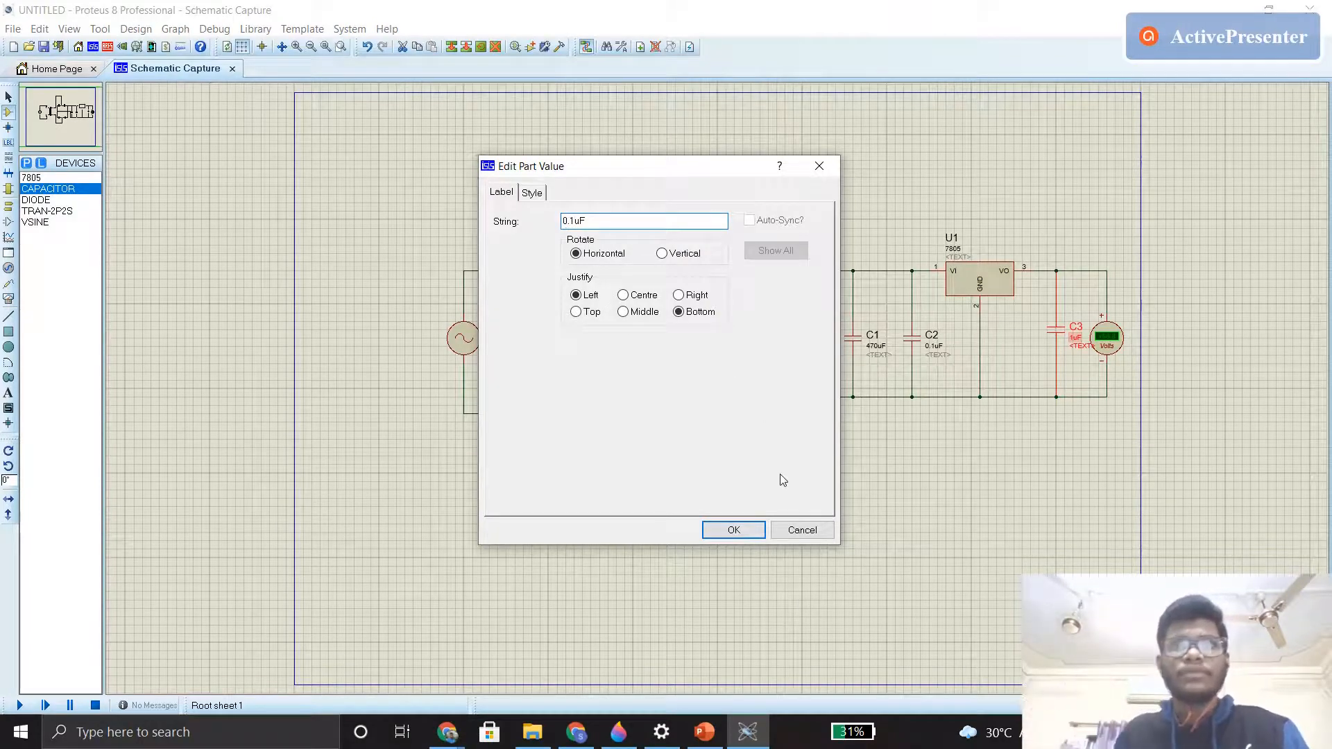
{"action": "left_click", "coordinate": [733, 529]}
{"action": "left_click", "coordinate": [704, 732]}
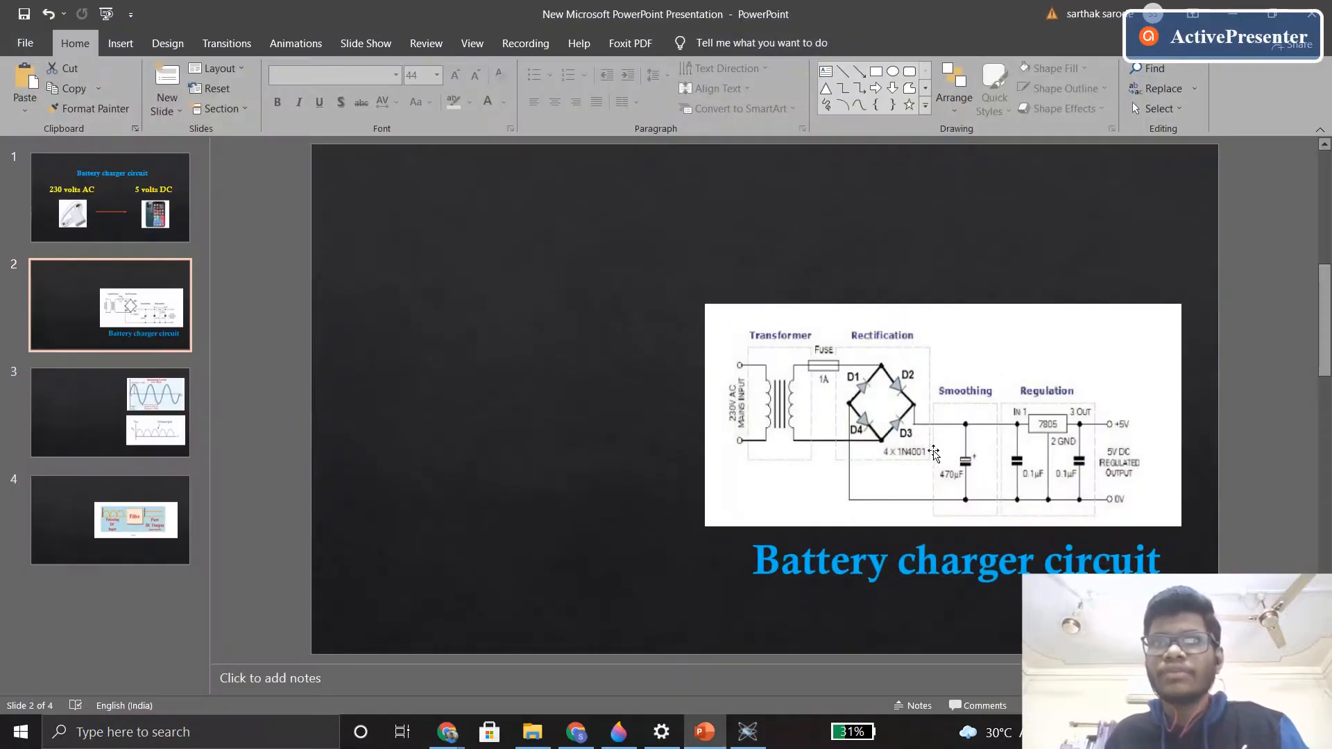
{"action": "left_click", "coordinate": [1233, 14]}
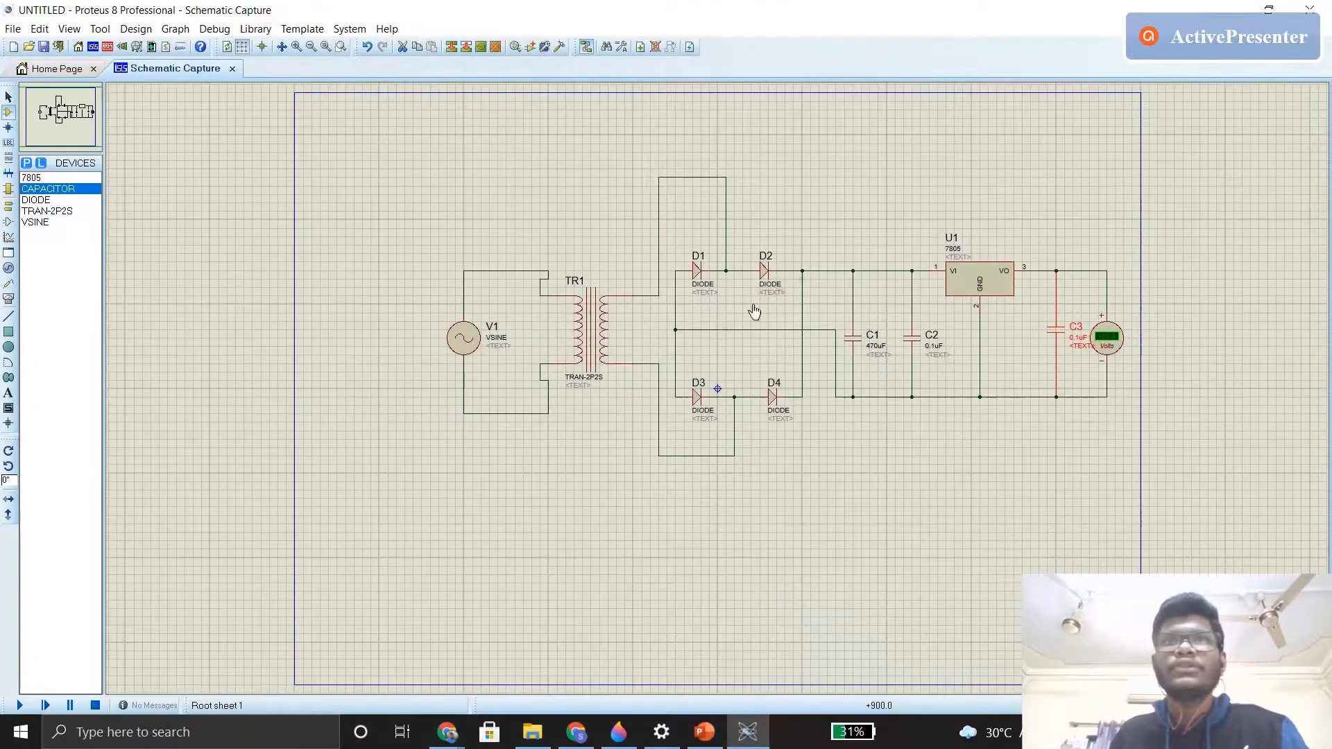
- Run and stop a simulation of the charger circuit, and return to the schematic
{"action": "left_click", "coordinate": [19, 706]}
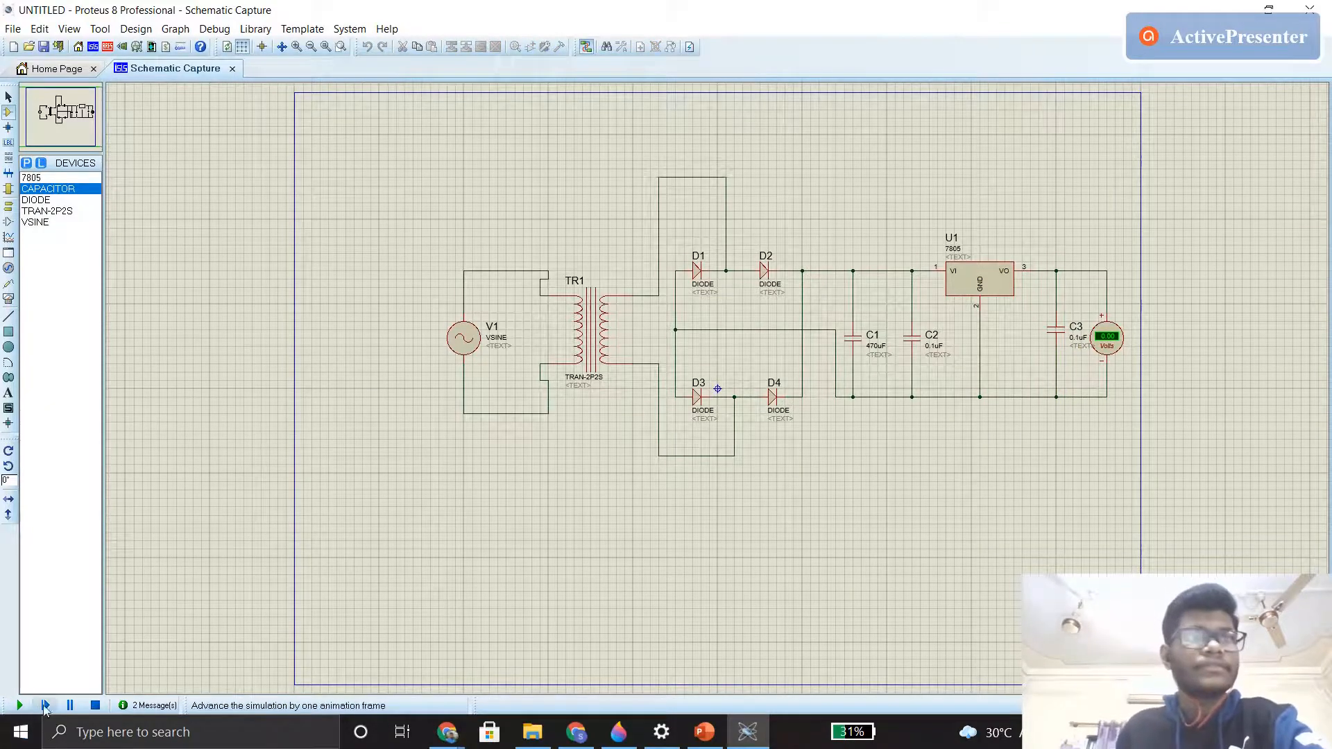
{"action": "left_click", "coordinate": [95, 705]}
{"action": "left_click", "coordinate": [199, 71]}
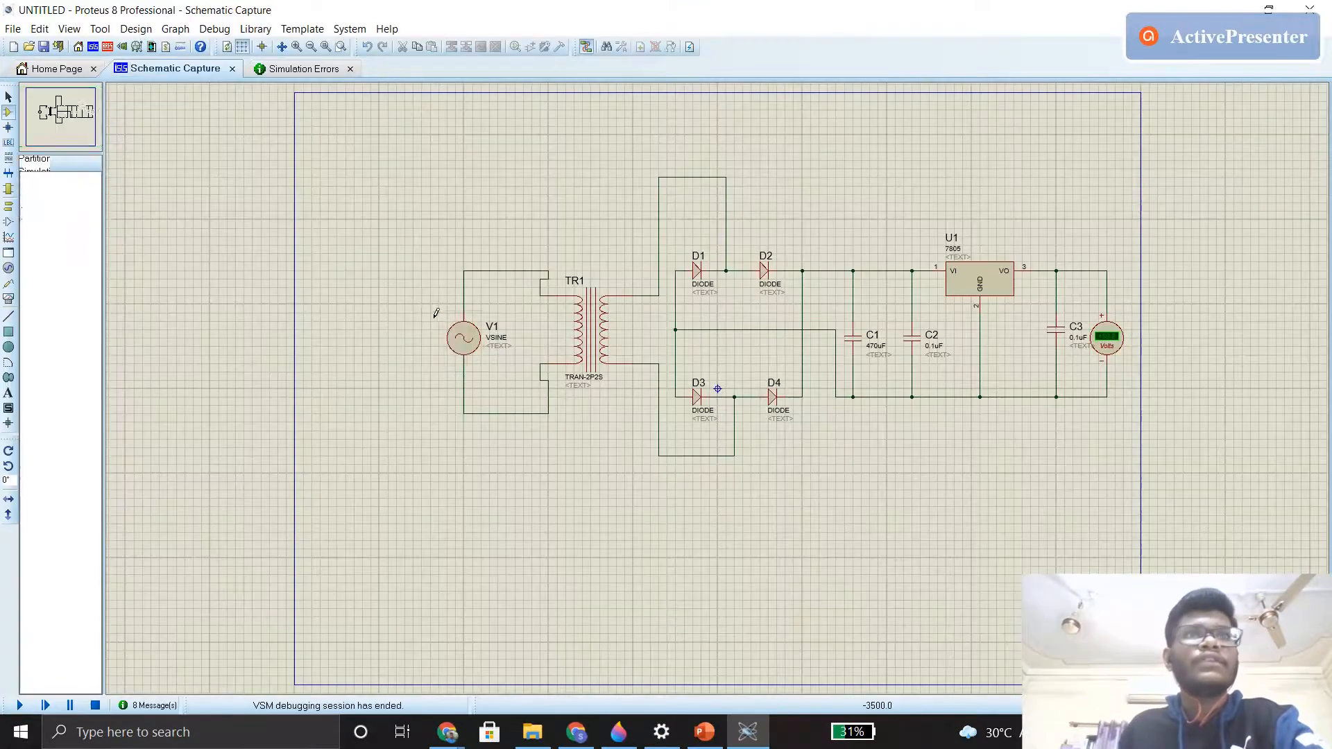
- Set sine source V1's amplitude to 230 and its frequency to 50
{"action": "double_click", "coordinate": [461, 335]}
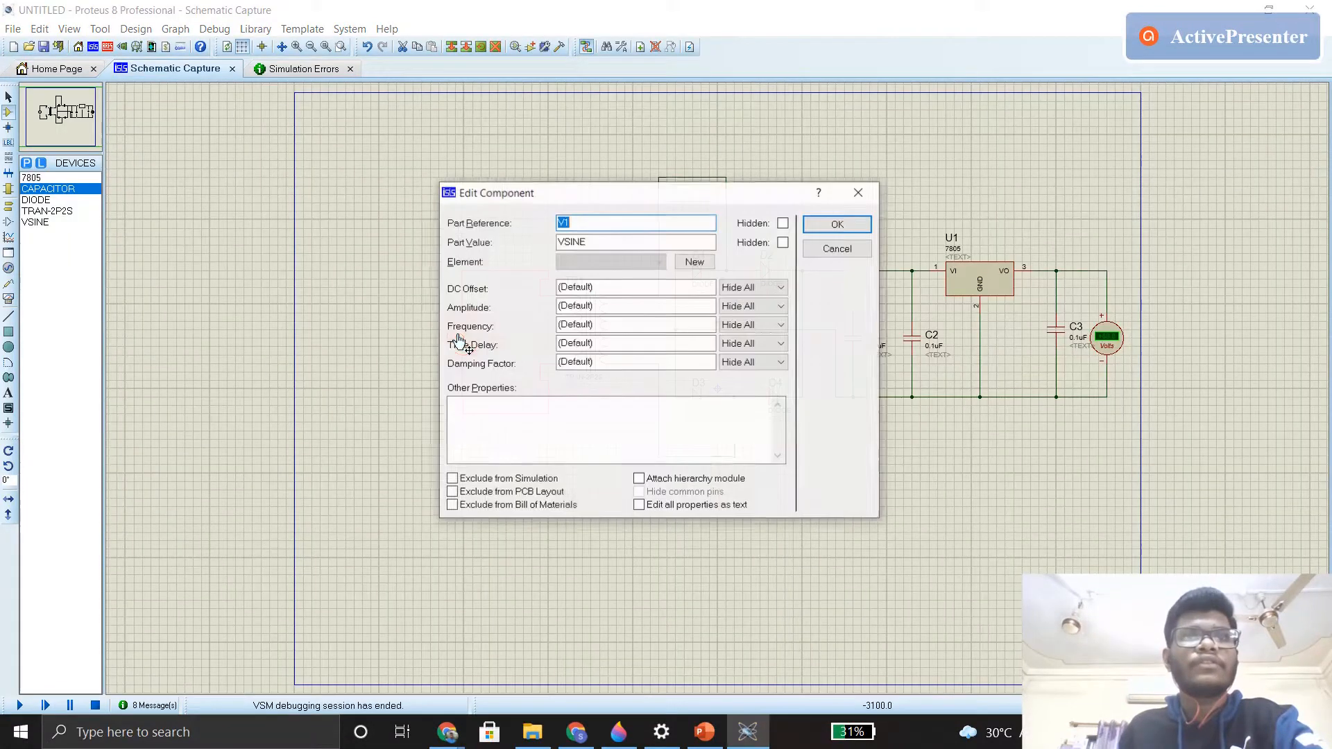
{"action": "double_click", "coordinate": [590, 305]}
{"action": "key", "text": "BackSpace"}
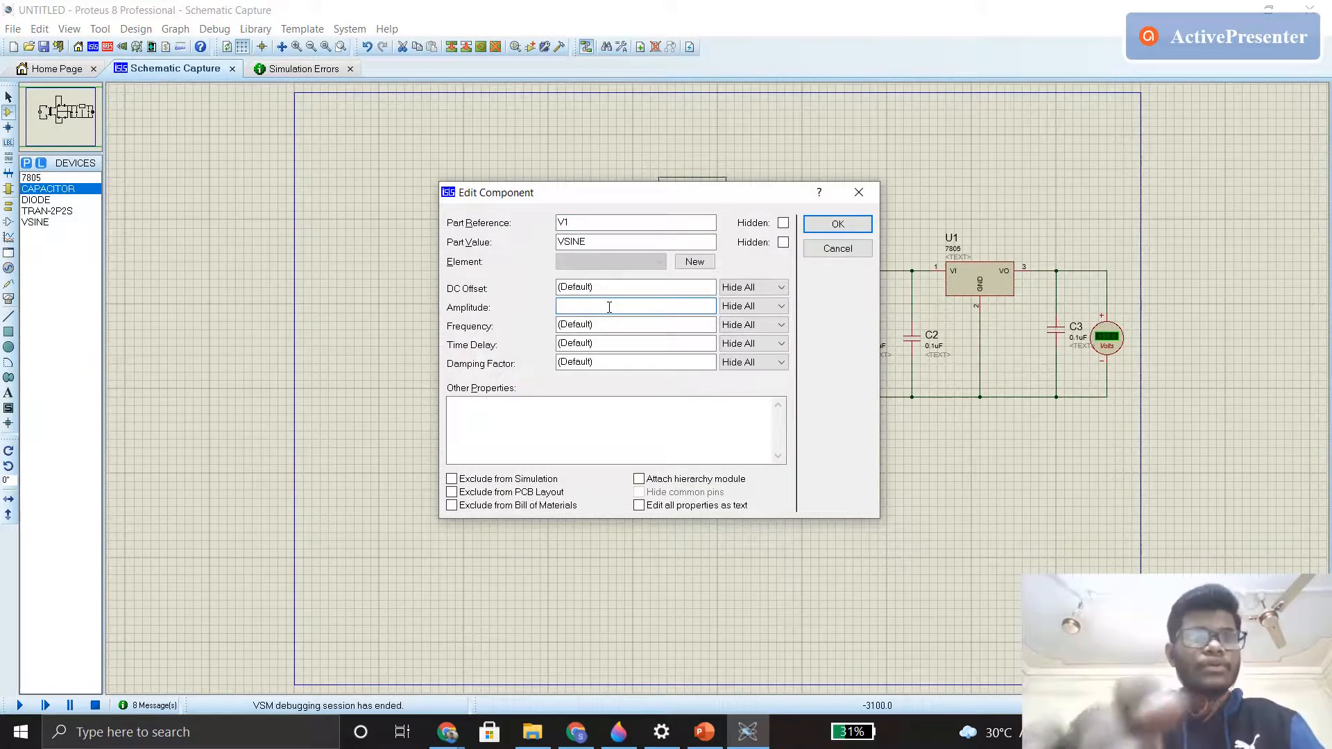
{"action": "type", "text": "230"}
{"action": "double_click", "coordinate": [594, 324]}
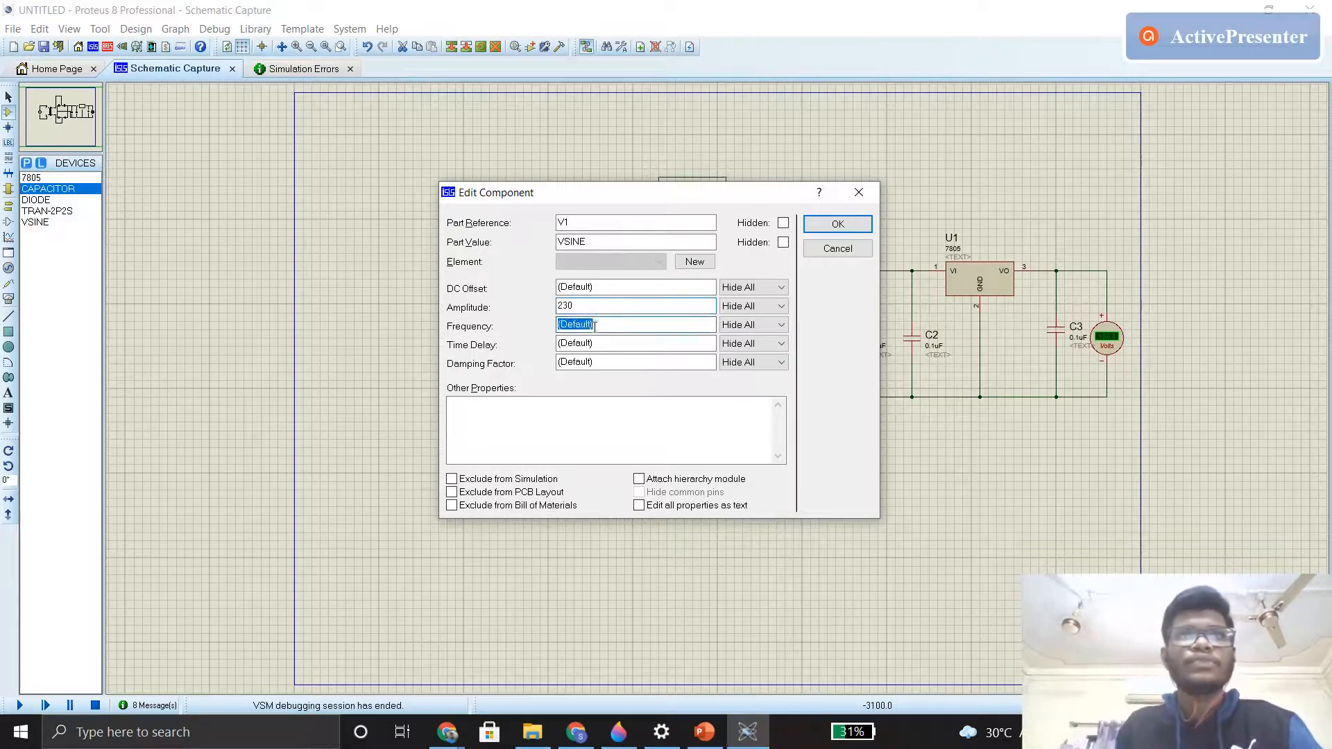
{"action": "key", "text": "BackSpace"}
{"action": "type", "text": "50"}
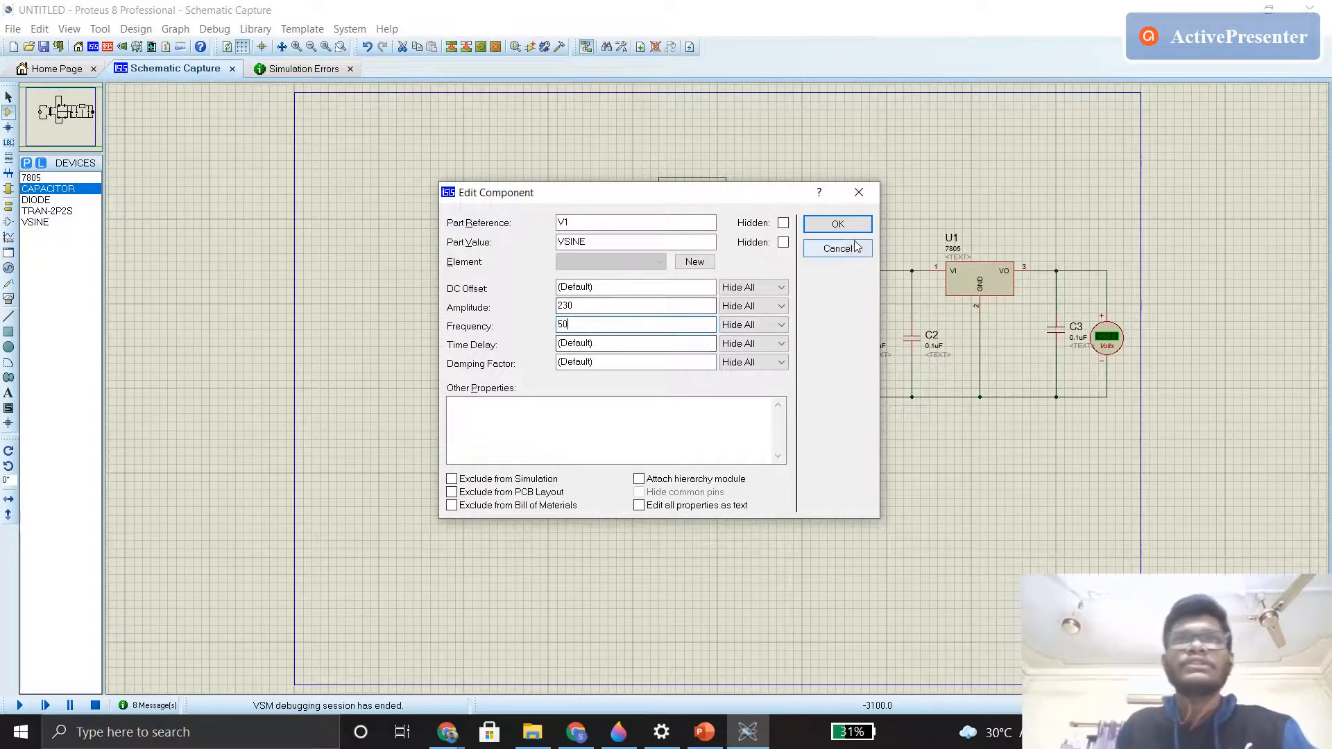
{"action": "left_click", "coordinate": [838, 223]}
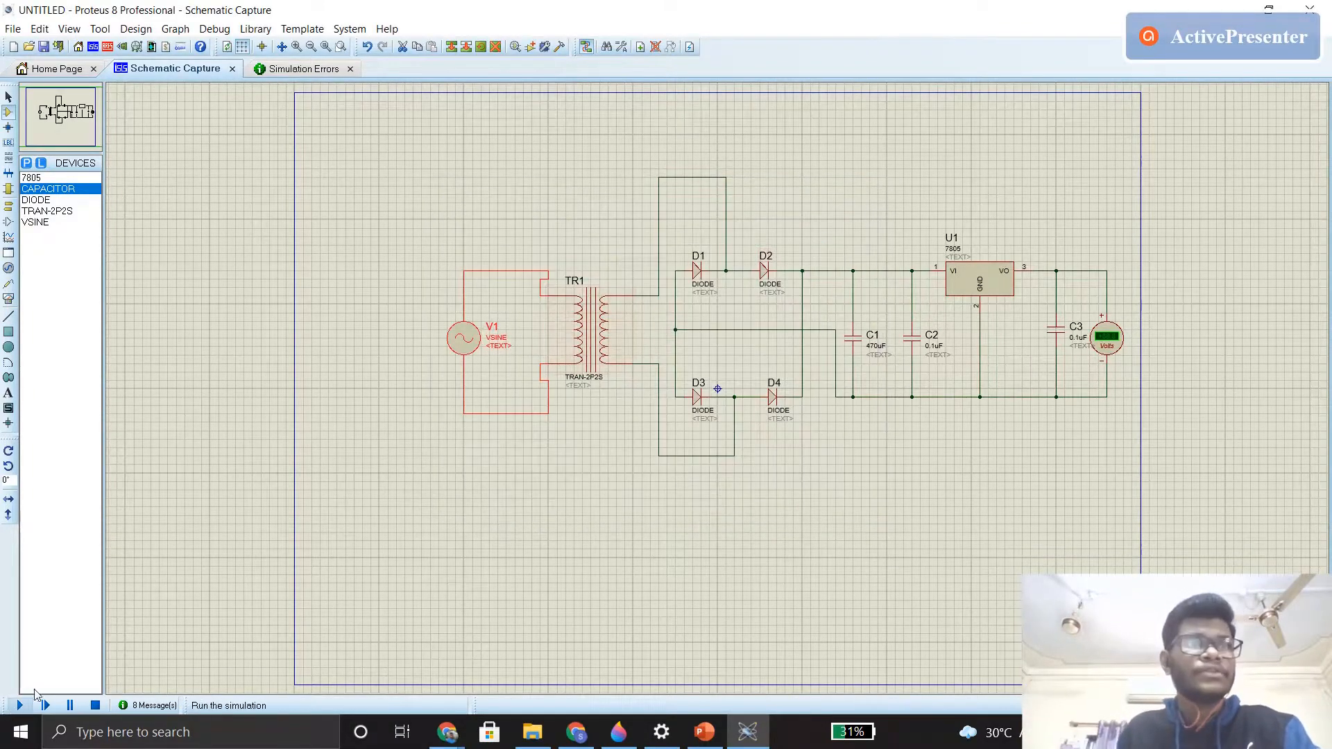
- Simulate the circuit twice with the updated V1 source, returning to the schematic after each run's messages
{"action": "left_click", "coordinate": [21, 705]}
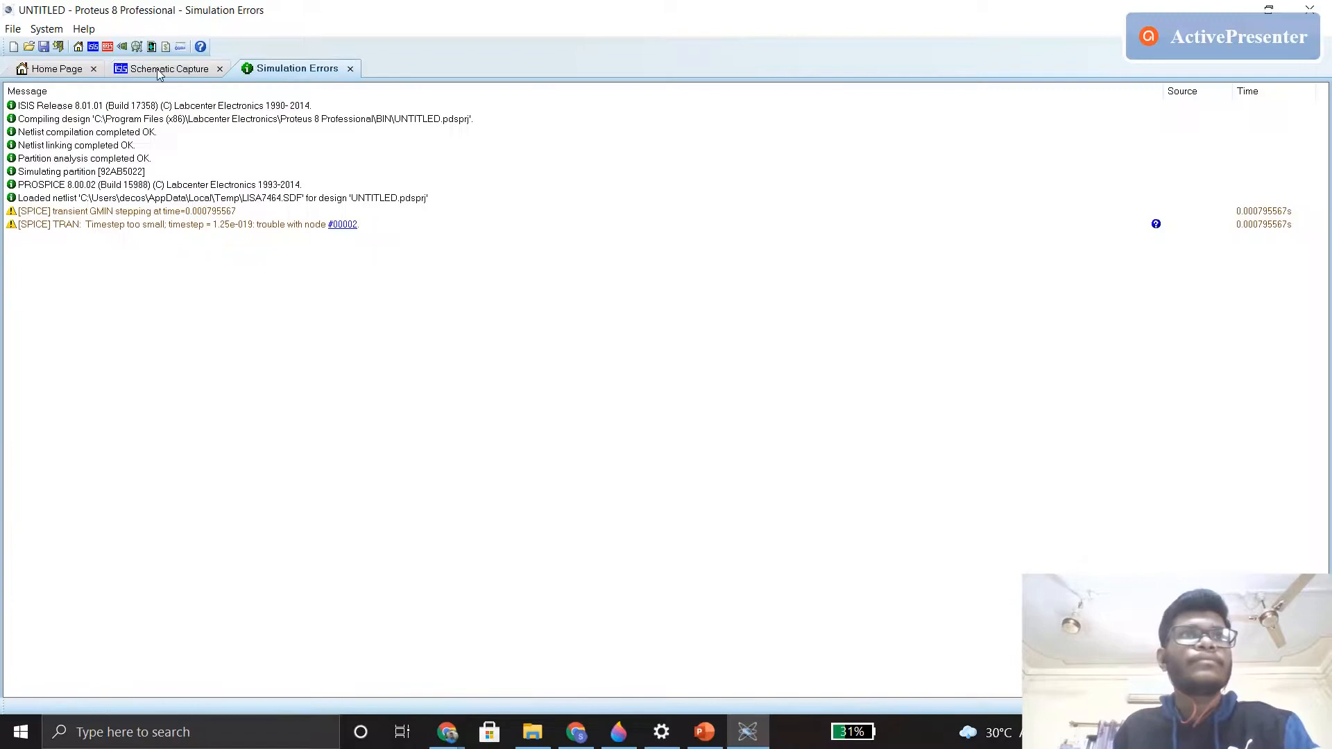
{"action": "left_click", "coordinate": [158, 69]}
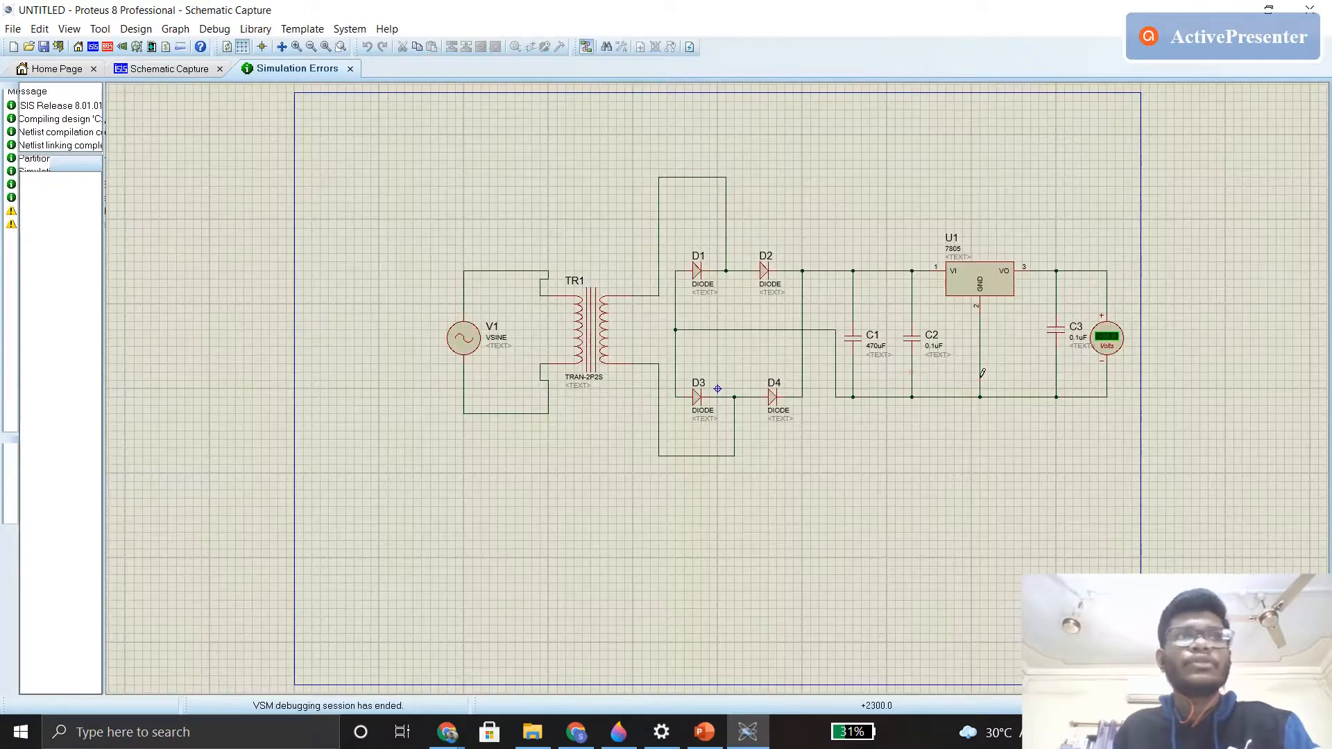
{"action": "left_click", "coordinate": [32, 705]}
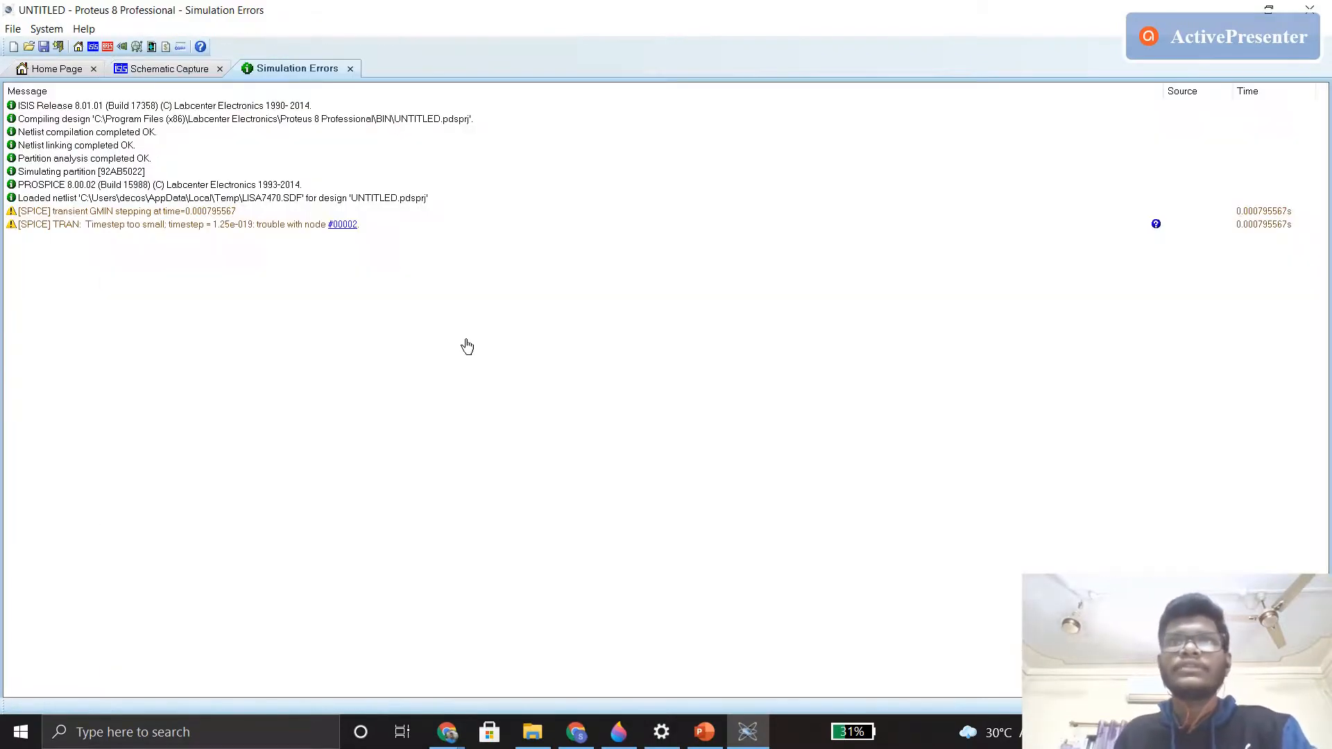
{"action": "left_click", "coordinate": [151, 72]}
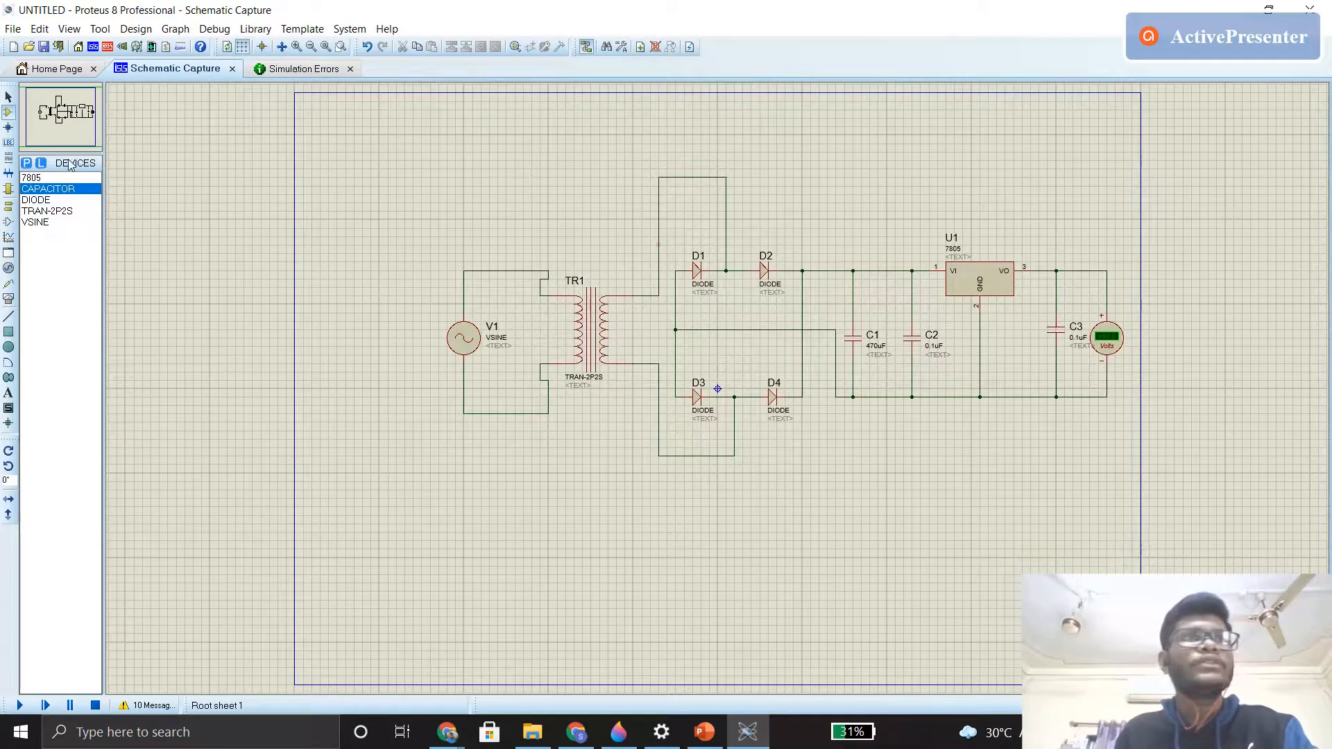
- Place a ground terminal below the lower rail near C2, wire it to the rail, and run the simulation
{"action": "left_click", "coordinate": [8, 206]}
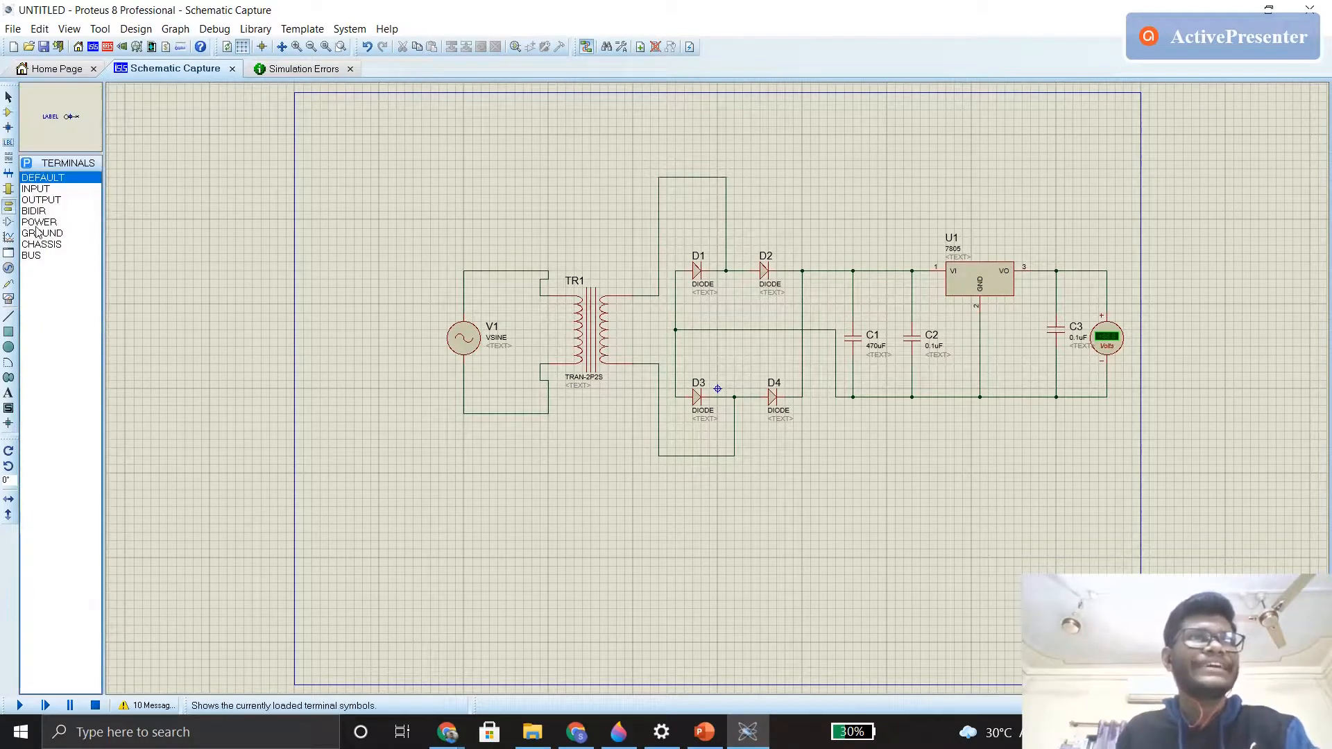
{"action": "left_click", "coordinate": [39, 233]}
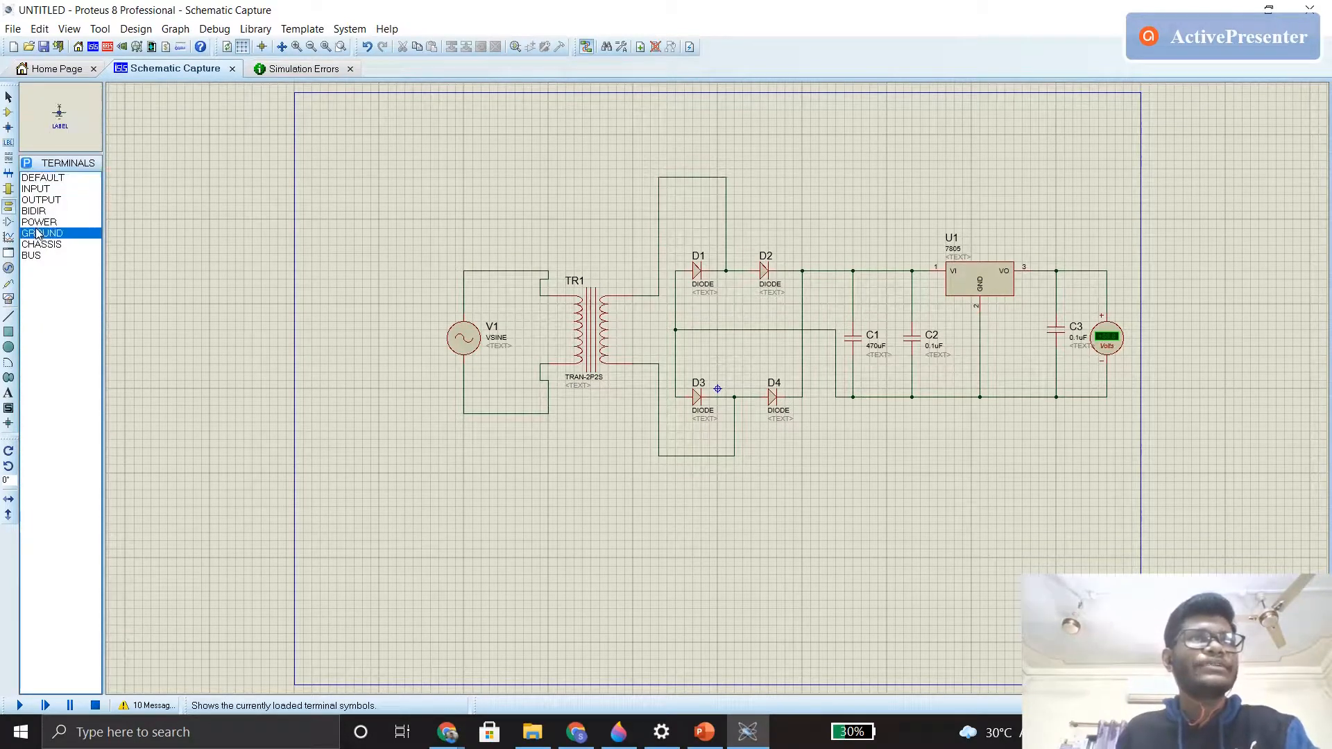
{"action": "left_click", "coordinate": [920, 431]}
{"action": "left_click", "coordinate": [920, 397]}
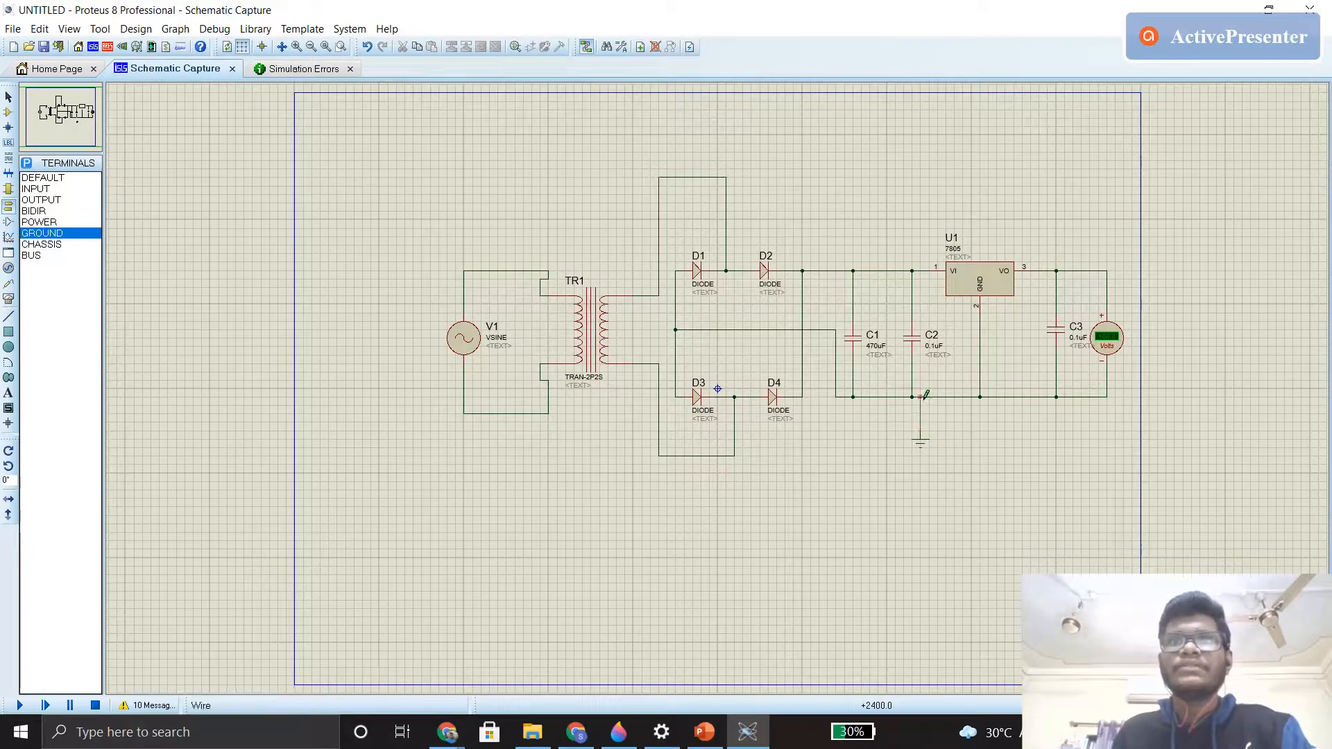
{"action": "left_click", "coordinate": [20, 704]}
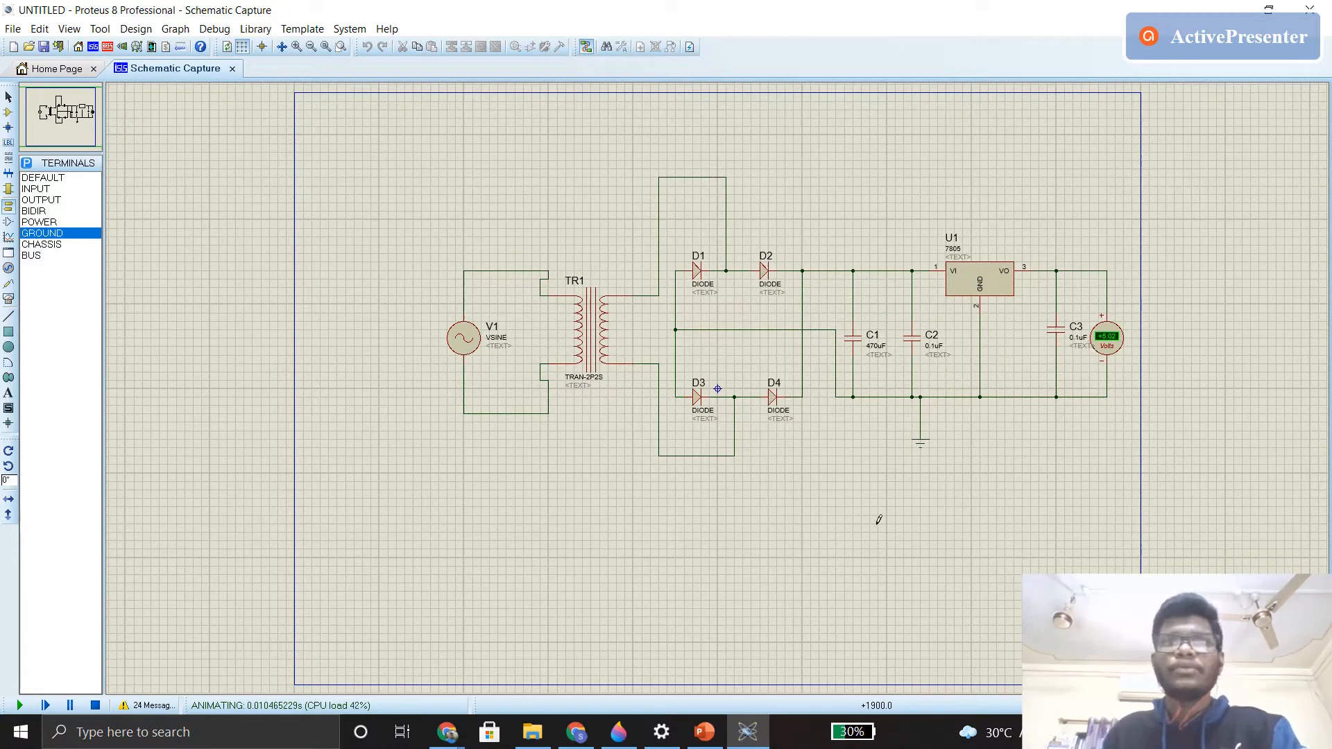
{"action": "mouse_move", "coordinate": [746, 734]}
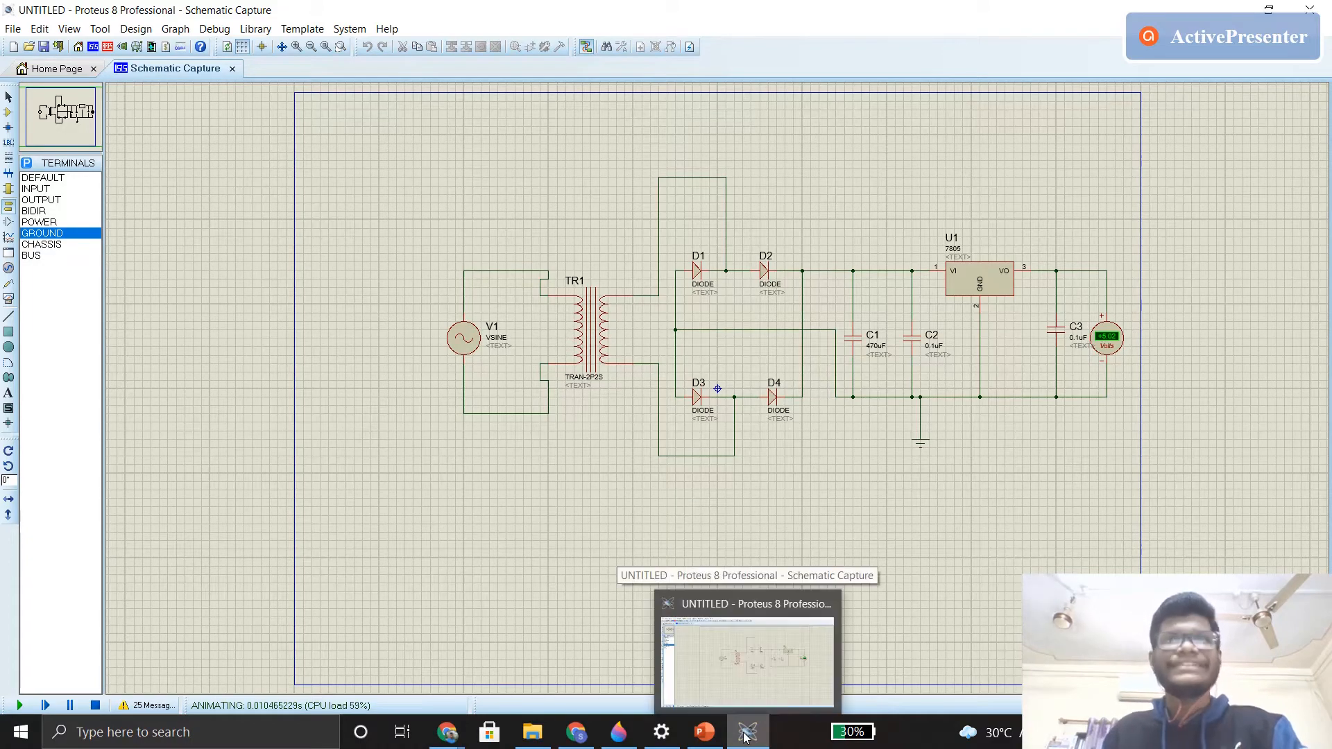